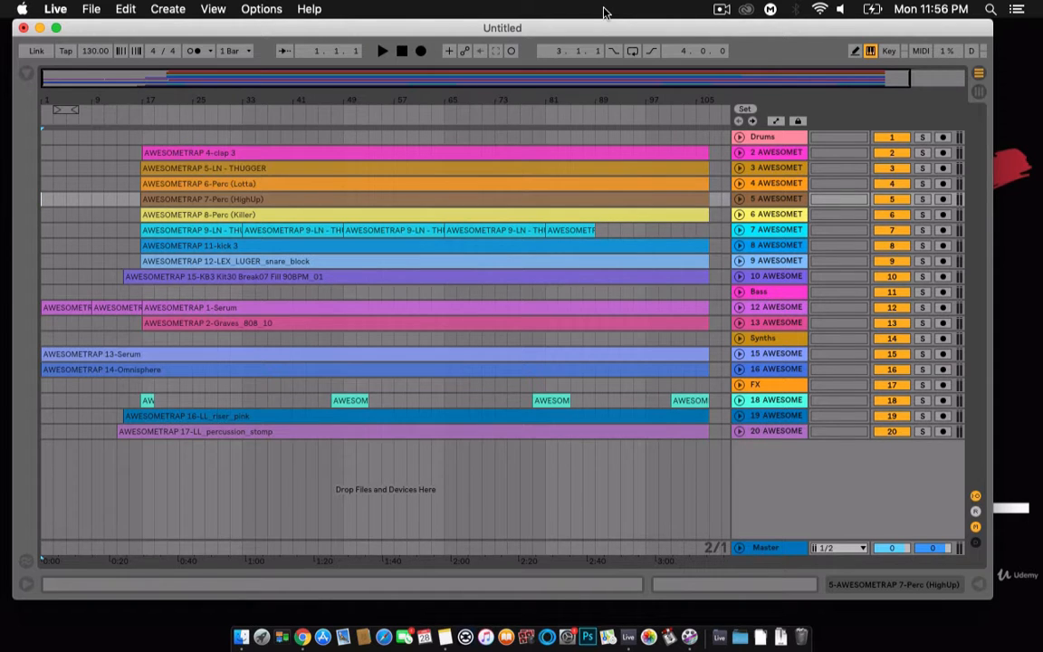
- Select all tracks from Drums through track 20 in the Session mixer and lower their volumes to -inf
key(Tab)
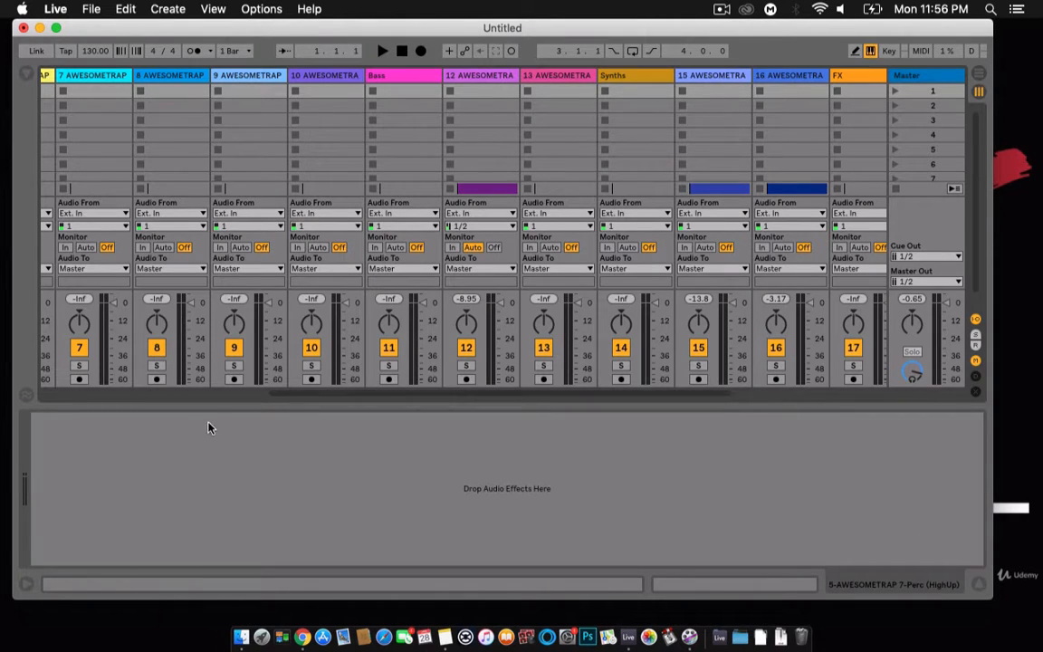
drag(223, 406, 441, 508)
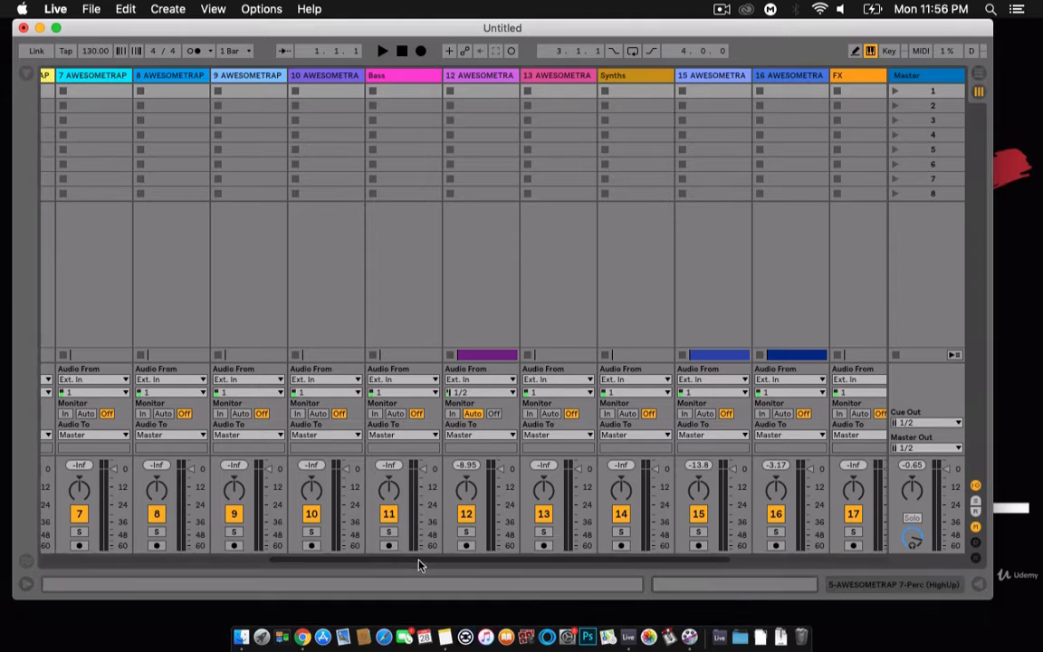
drag(419, 559, 185, 560)
click(137, 80)
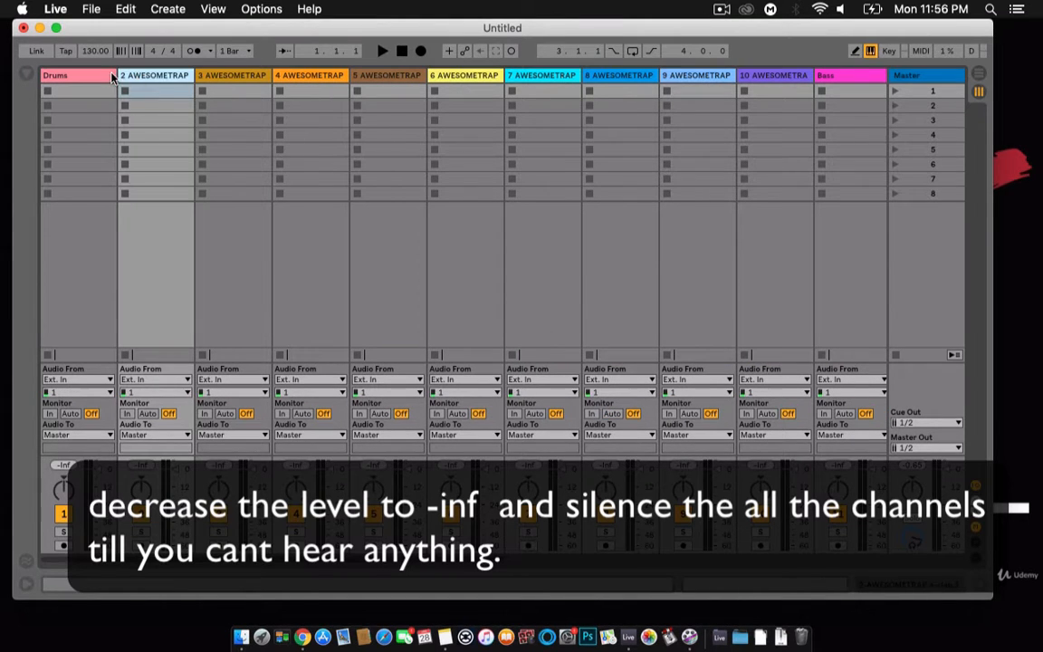
click(110, 77)
scroll(978, 321, right, 8)
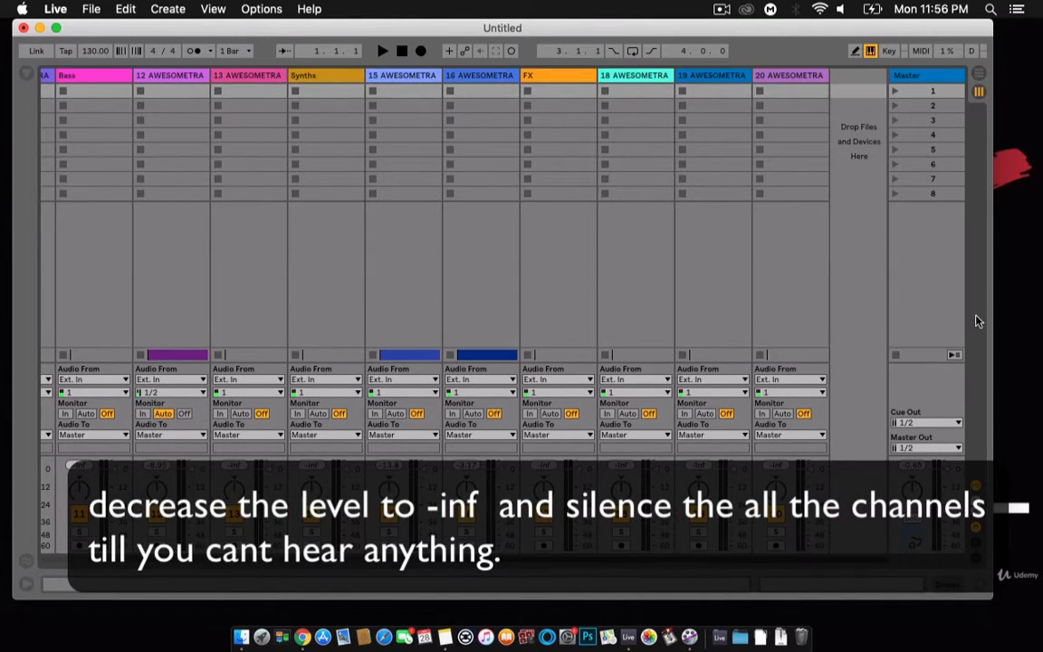
shift+click(787, 79)
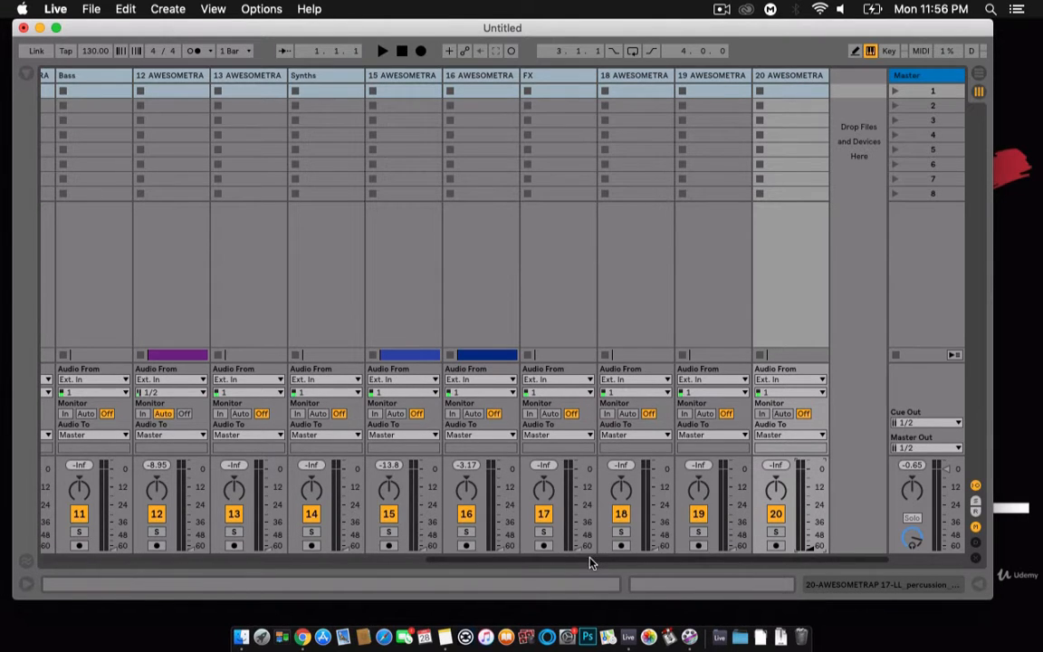
drag(590, 559, 128, 531)
- Return to the Arrangement and briefly play it from the start of the track 5 percussion clip to check for silence
key(Tab)
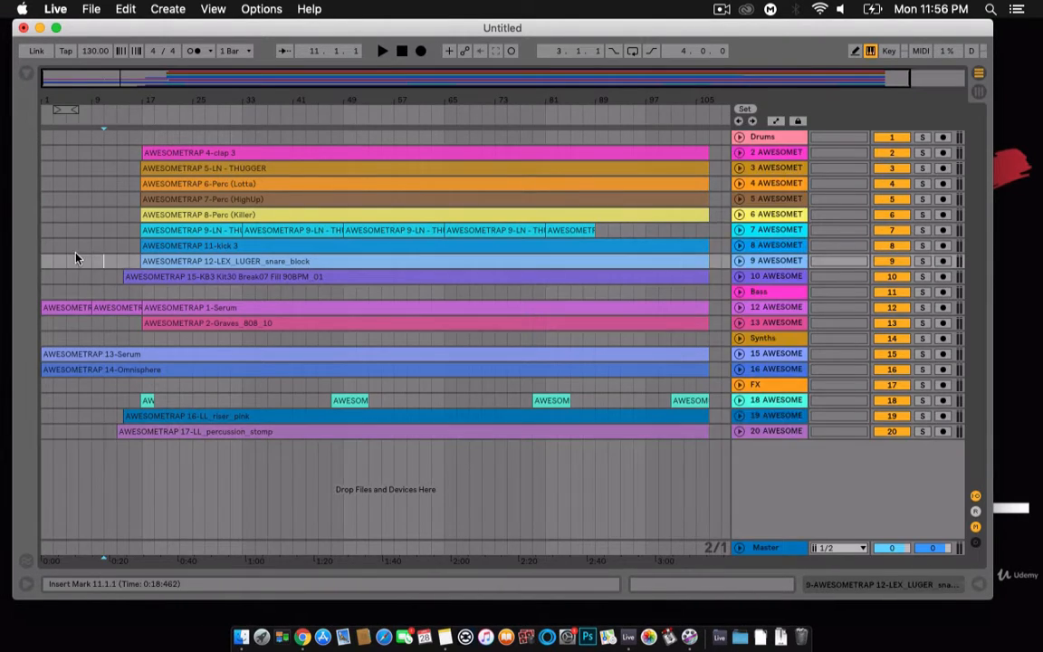
click(82, 274)
click(147, 201)
key(space)
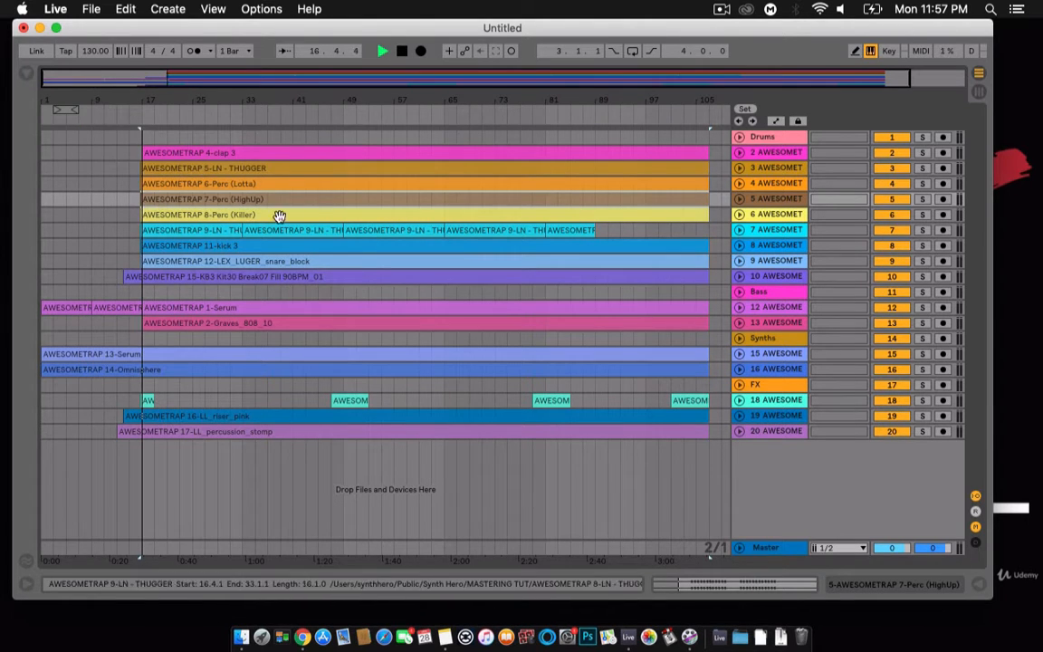
key(space)
- Unfold percussion tracks 4, 5 and 6 in the Arrangement to show their waveforms
click(760, 152)
click(790, 202)
click(778, 214)
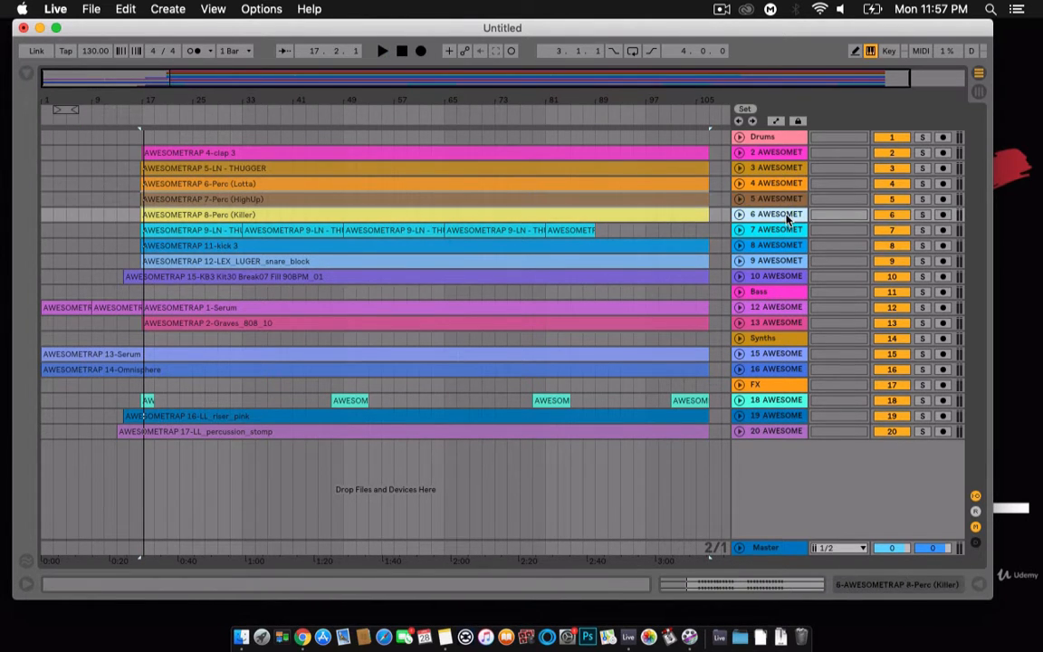
click(738, 214)
click(740, 197)
click(740, 197)
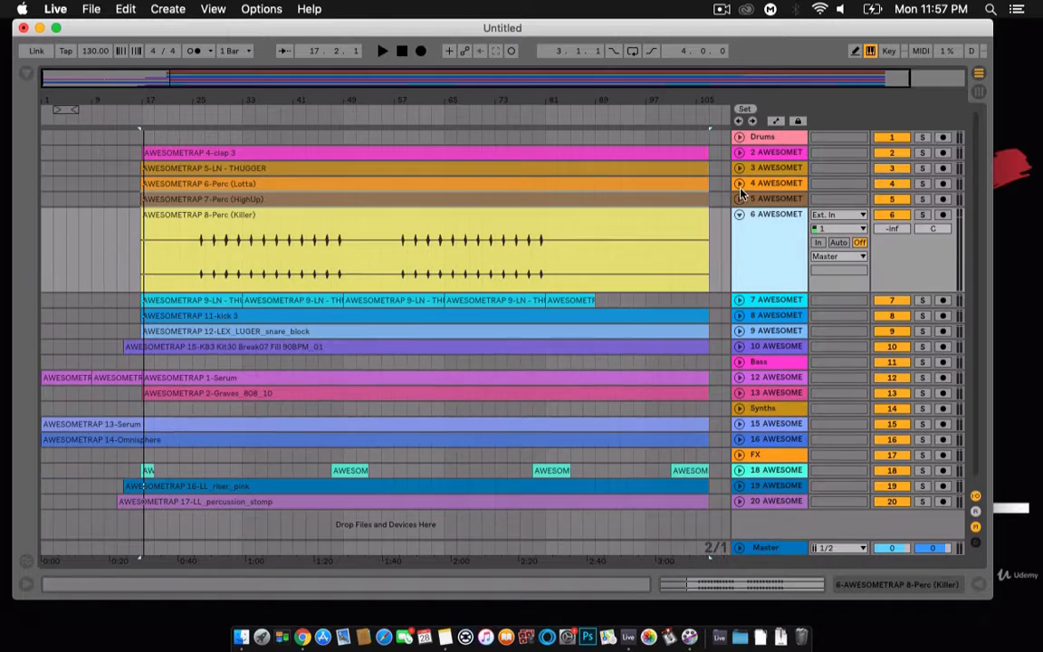
click(739, 184)
click(743, 242)
click(740, 255)
- Unfold track 3 (LN - THUGGER) and track 2 (clap 3) to show their waveforms
click(742, 170)
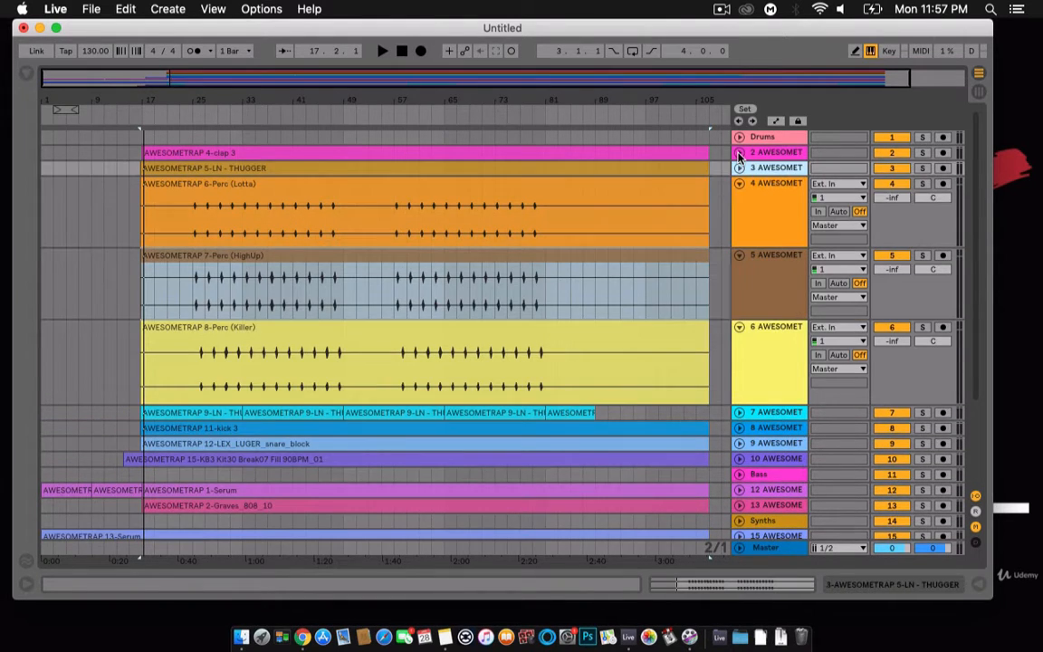
click(739, 153)
click(737, 214)
click(741, 226)
click(739, 224)
scroll(487, 259, down, 5)
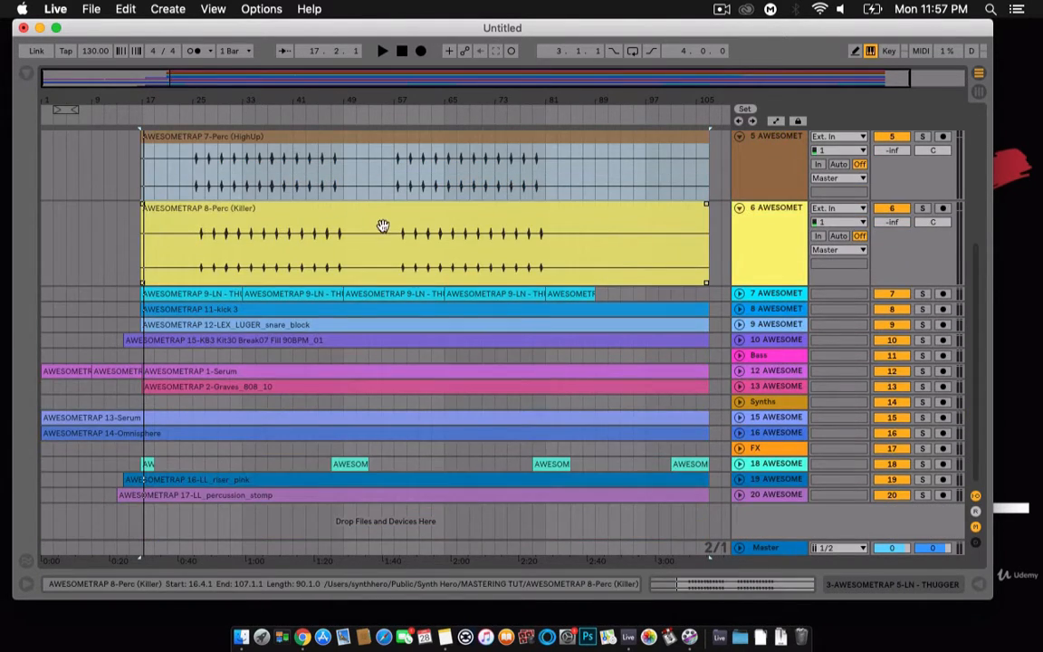
scroll(534, 221, up, 5)
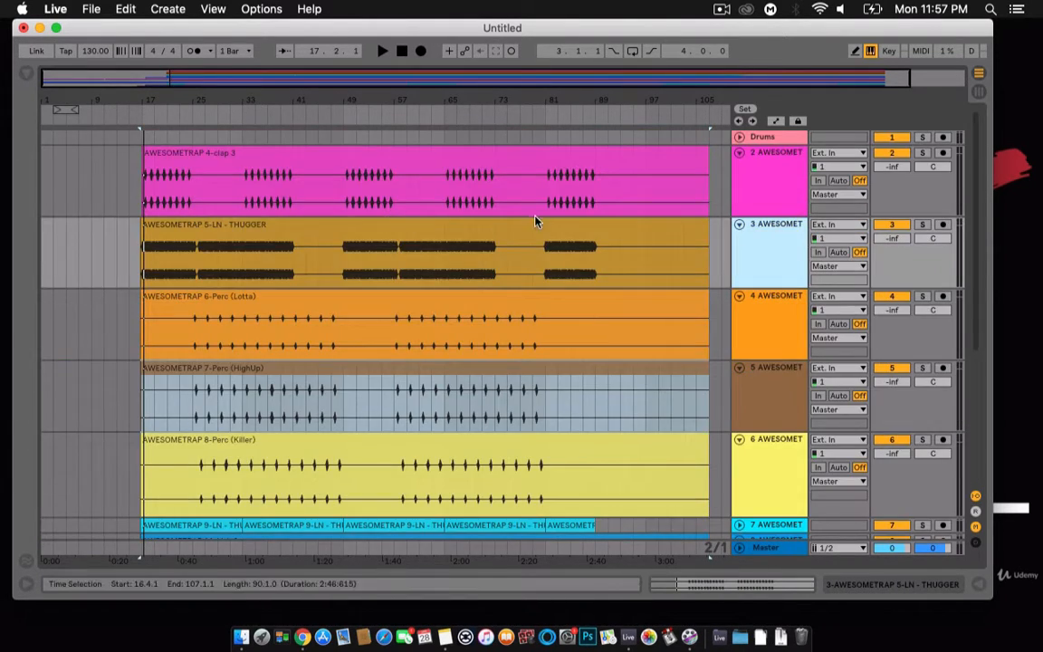
- Show the browser and list the Plug-ins category, checking the contents of the WaveShell3-VST 10.0 folder
click(23, 75)
click(91, 280)
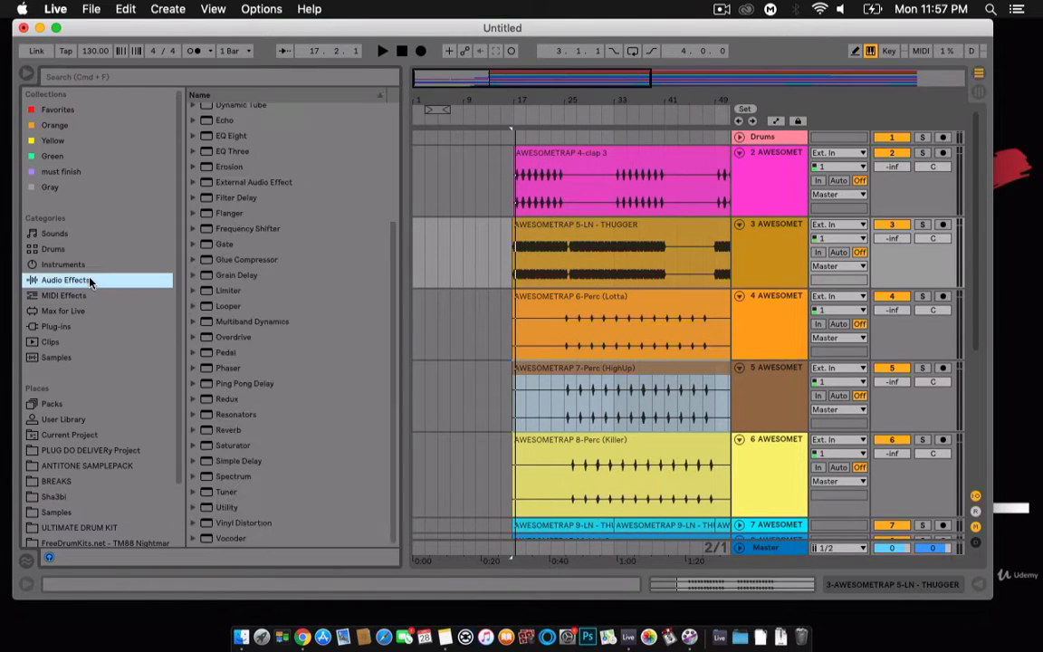
click(91, 327)
click(100, 170)
scroll(605, 215, down, 5)
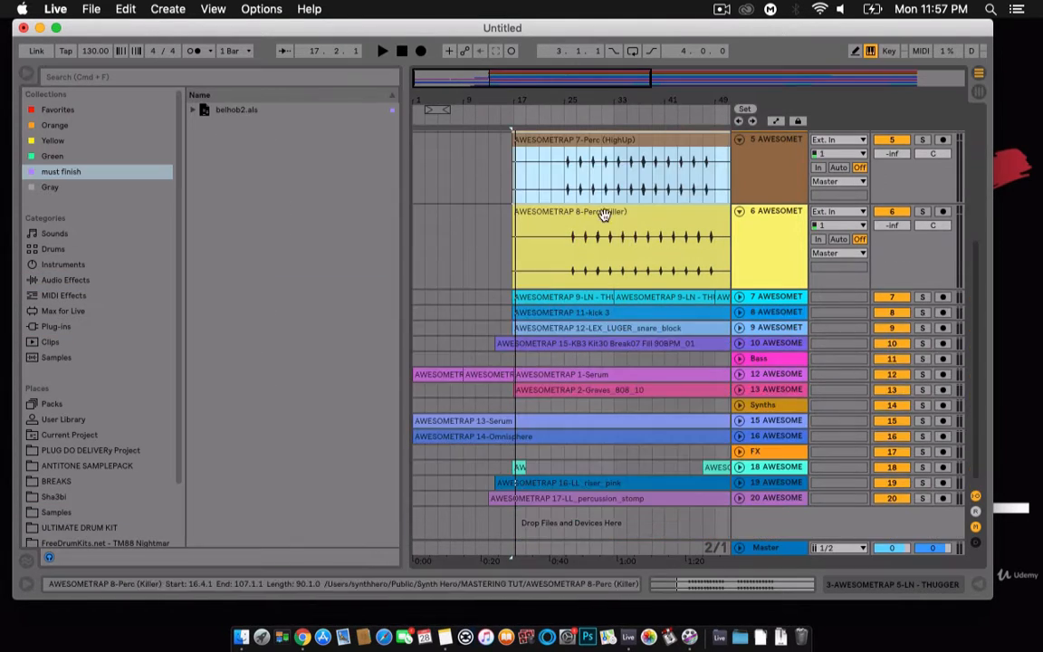
scroll(637, 282, up, 5)
click(114, 326)
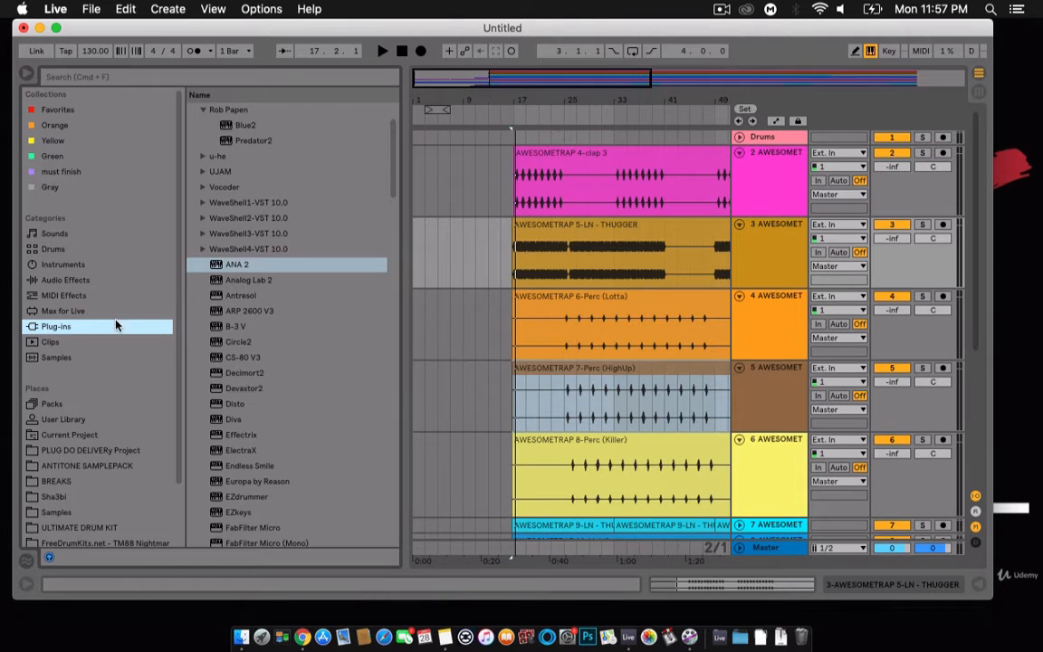
click(203, 234)
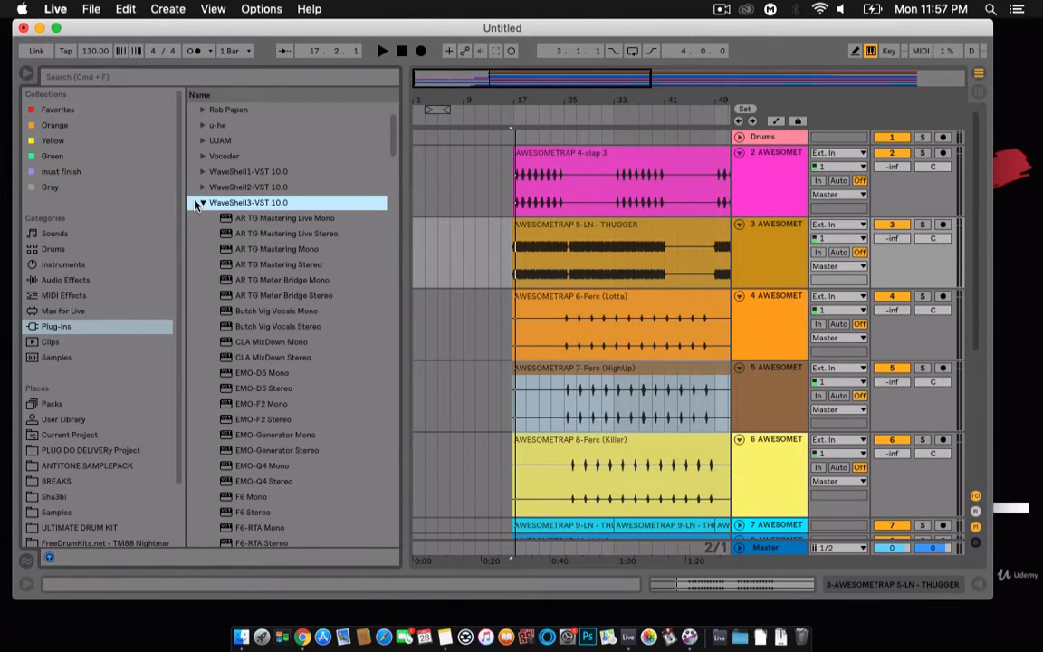
click(198, 204)
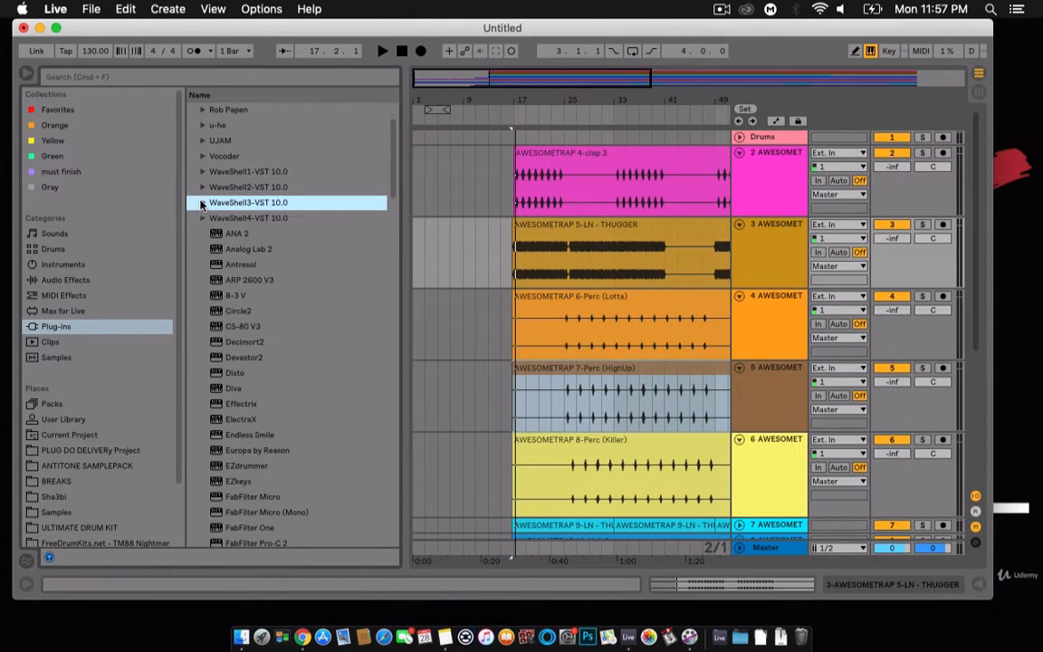
- Search the plug-ins for "level" and look through the Audio Units and VST results
click(209, 73)
text(level)
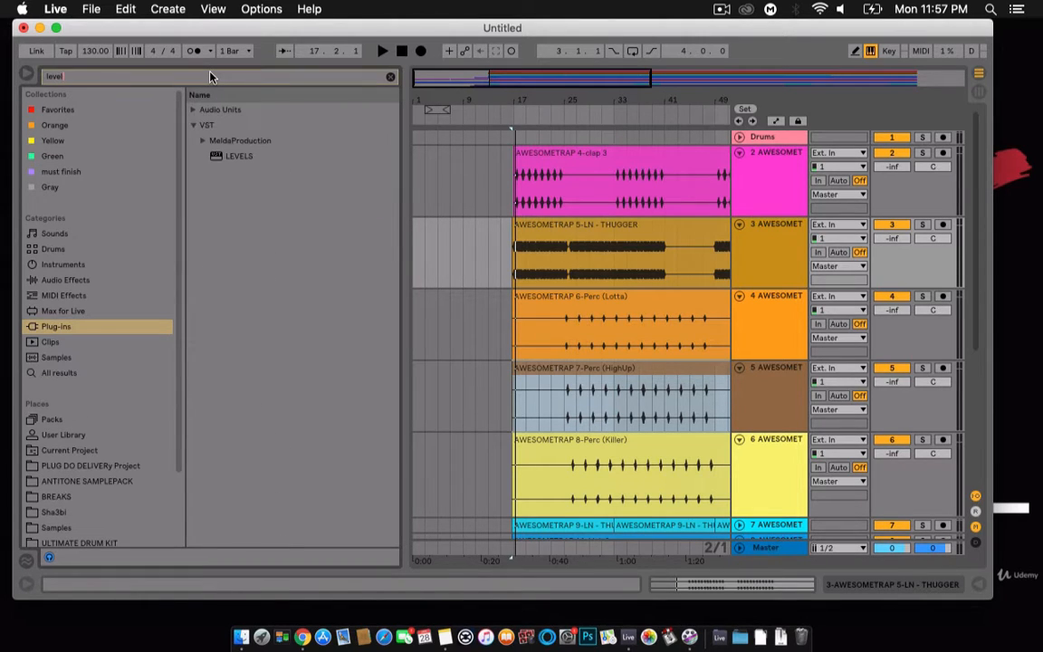
click(218, 156)
click(202, 141)
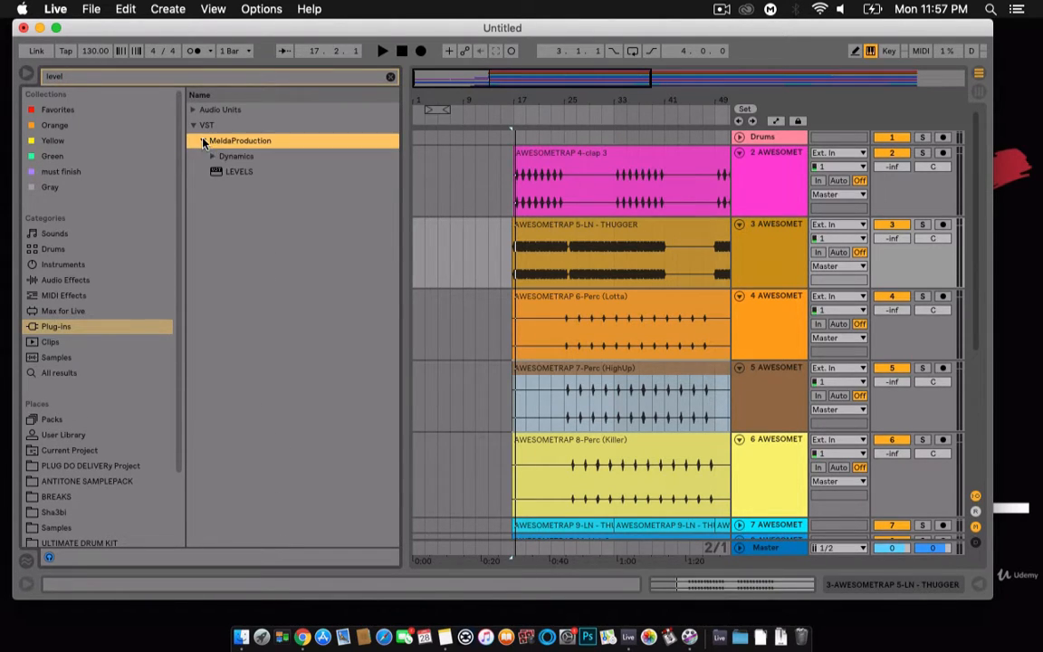
click(212, 156)
click(197, 127)
click(192, 110)
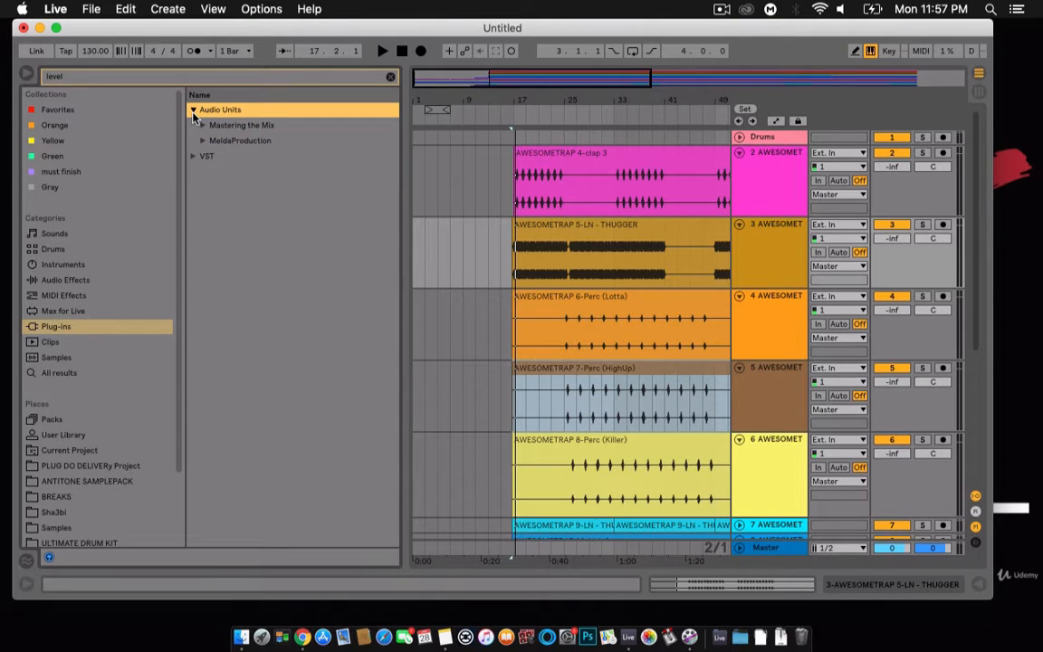
click(193, 157)
- Add the VST plug-in LEVELS to the Master track and move its window aside
click(226, 186)
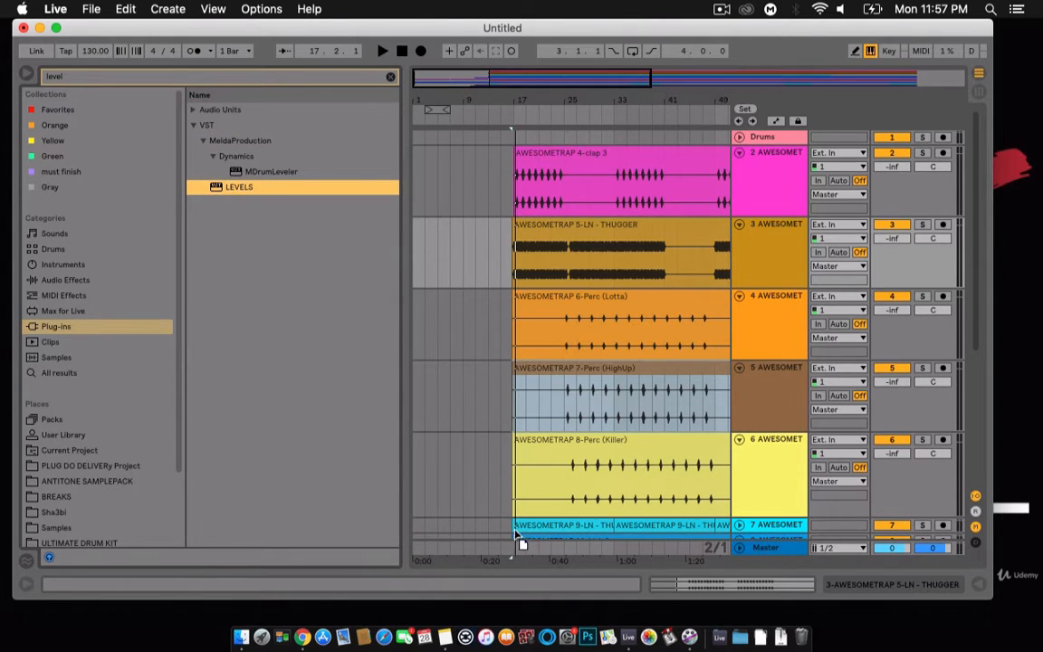
drag(521, 543, 523, 548)
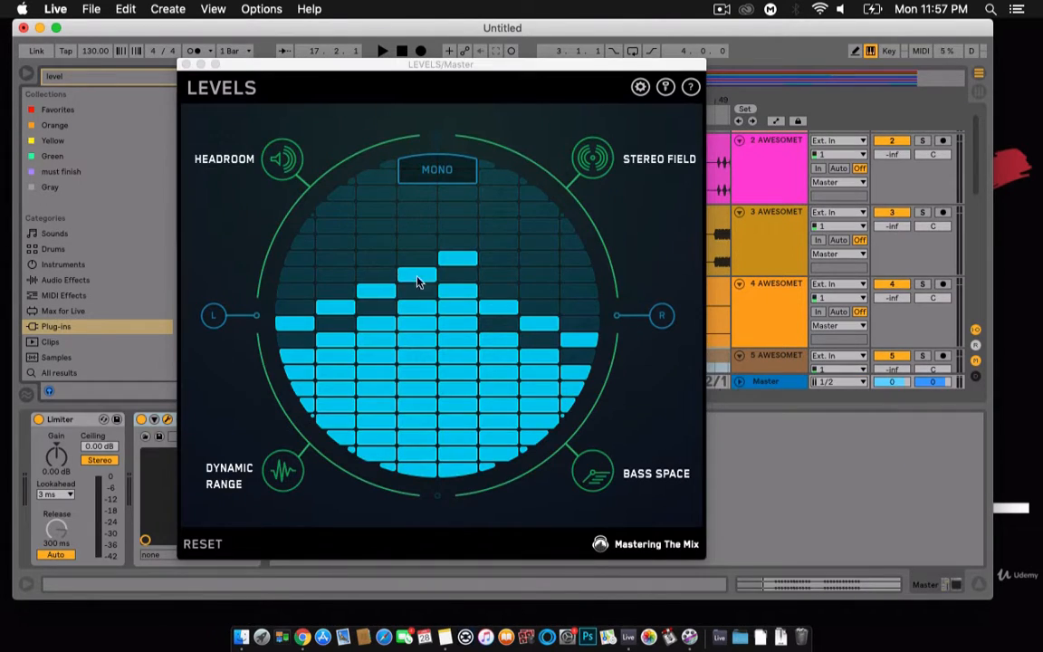
drag(391, 64, 923, 196)
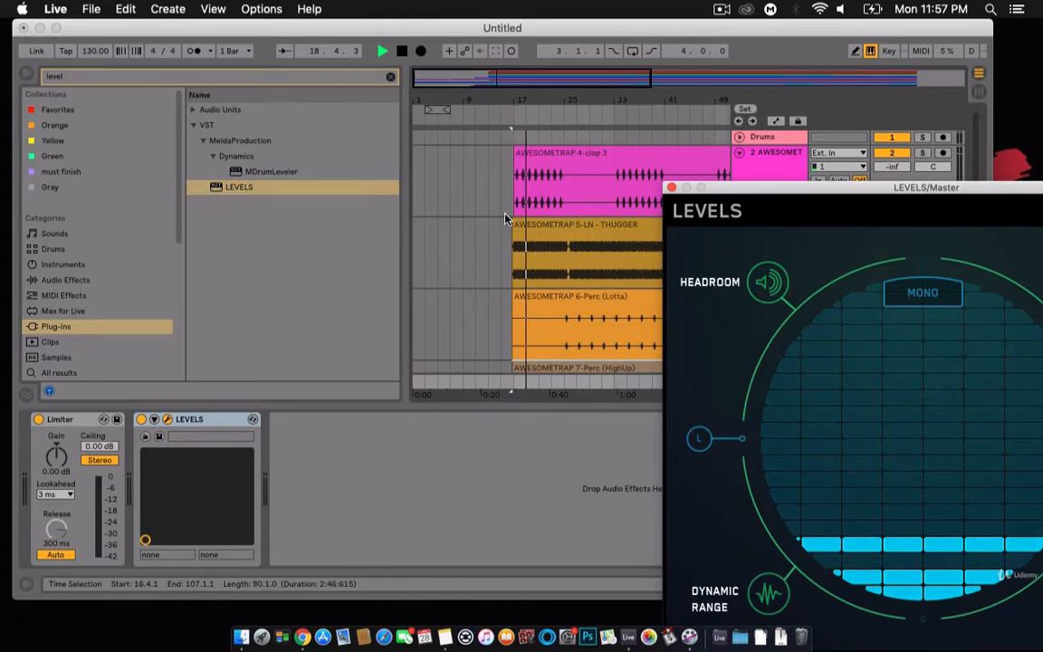
- Inspect the drum channels from track 2 to track 10 in the Session mixer during playback
key(Tab)
click(157, 77)
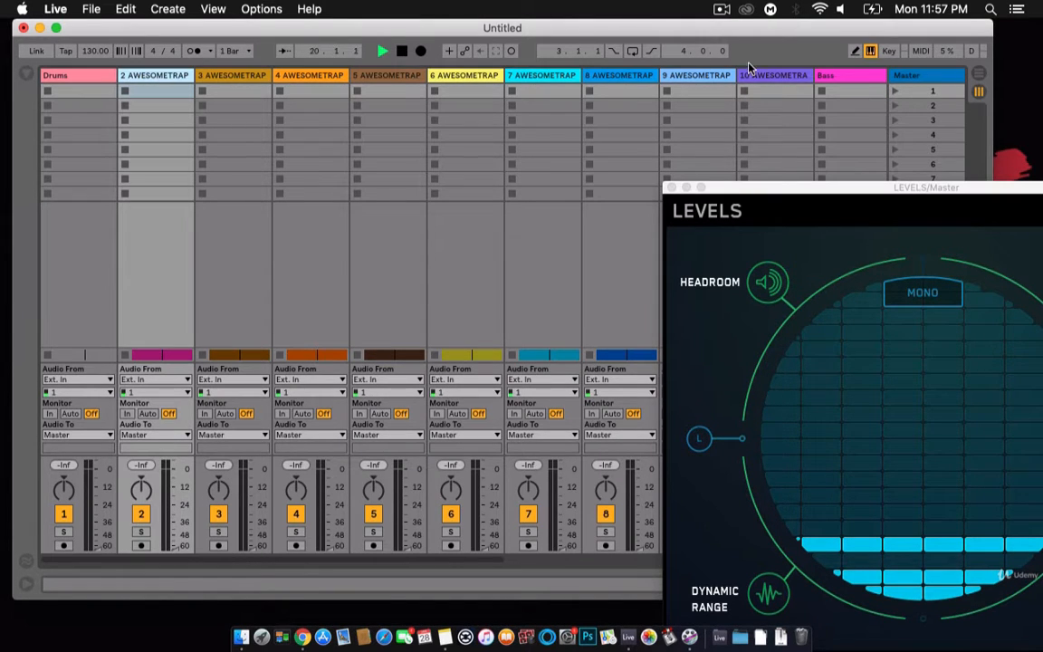
click(789, 76)
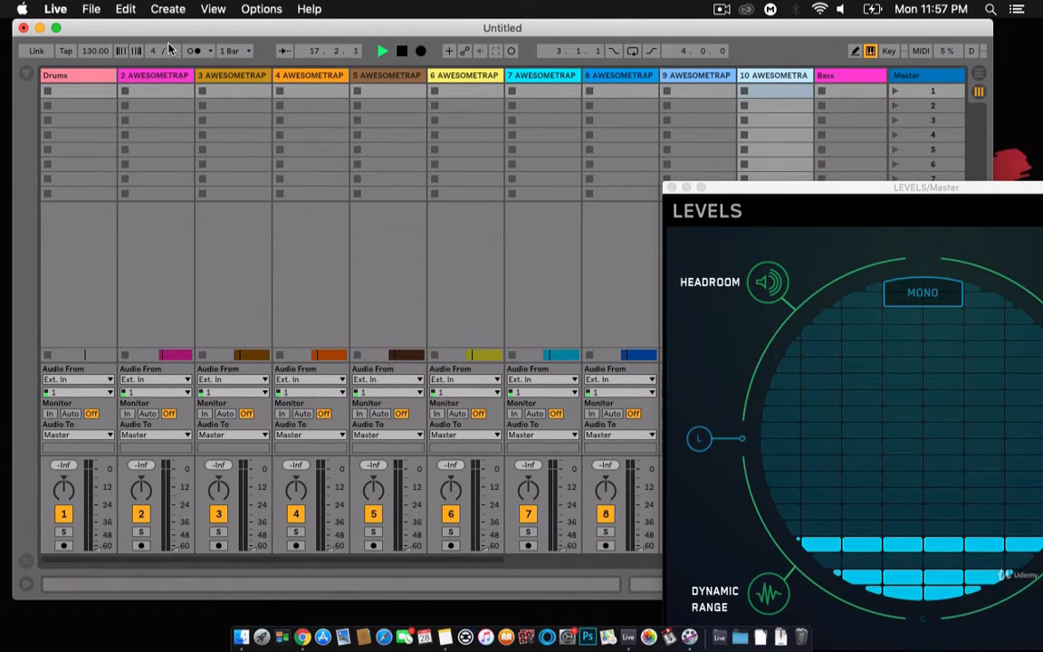
click(173, 74)
click(692, 90)
click(774, 76)
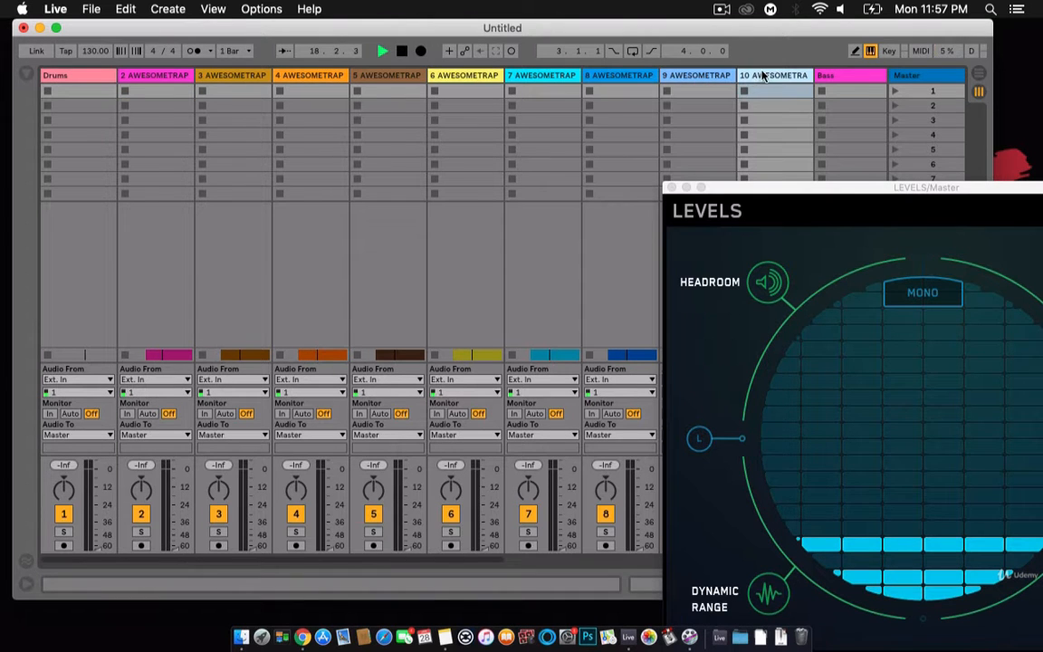
- Move the LEVELS window further into view and switch it to the Headroom meter
click(855, 77)
drag(785, 194, 647, 109)
click(561, 181)
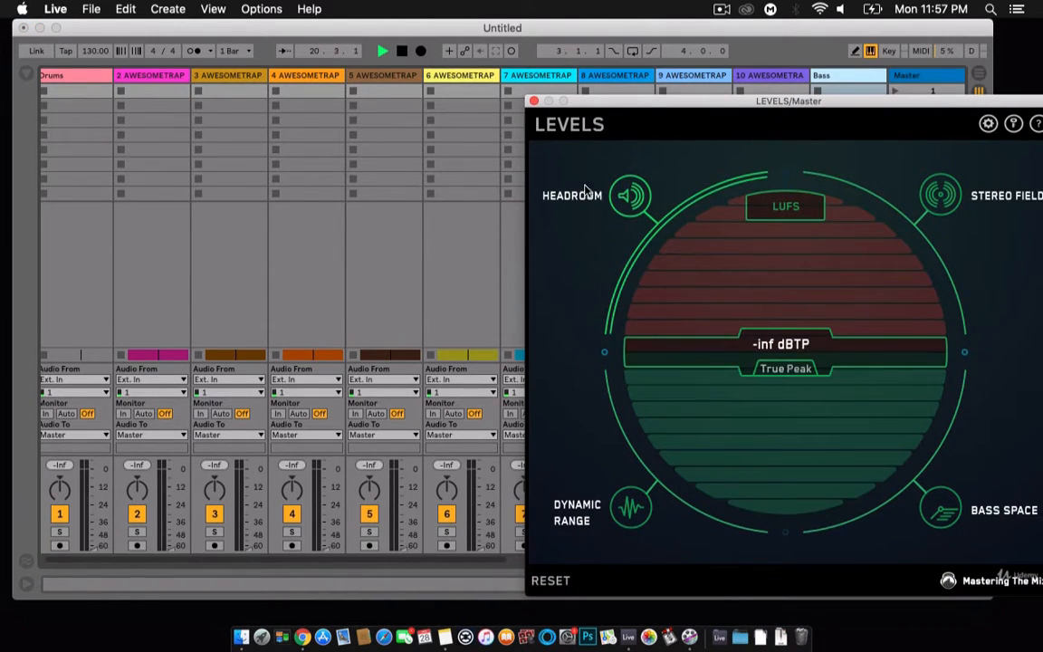
click(131, 72)
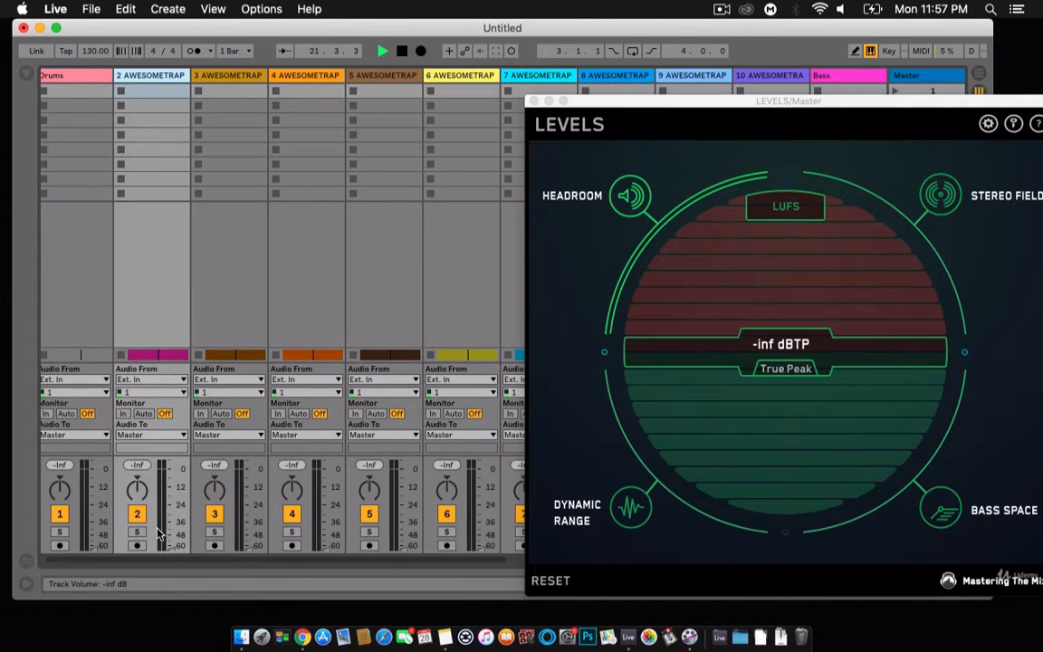
- Return to the Arrangement, move the LEVELS window clear of the tracks and stop playback
key(Tab)
click(714, 289)
drag(631, 106, 726, 291)
click(525, 202)
key(space)
- Unfold track 8 (kick 3) and loop its 8-bar section starting at bar 17
scroll(547, 233, down, 5)
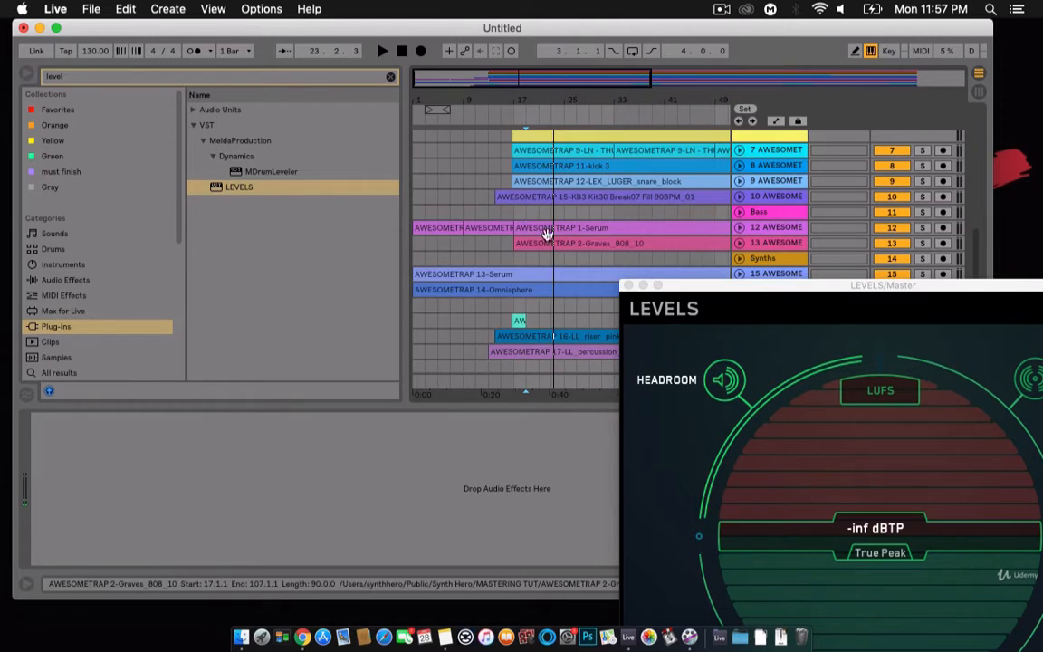
scroll(548, 233, up, 5)
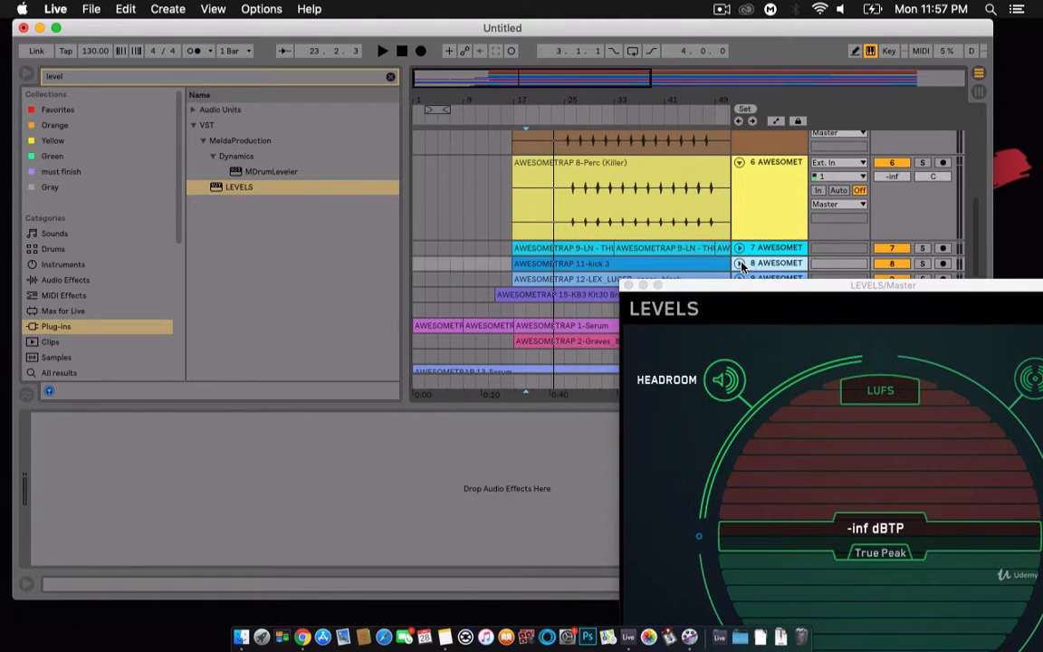
click(739, 262)
drag(514, 210, 564, 208)
key(super+l)
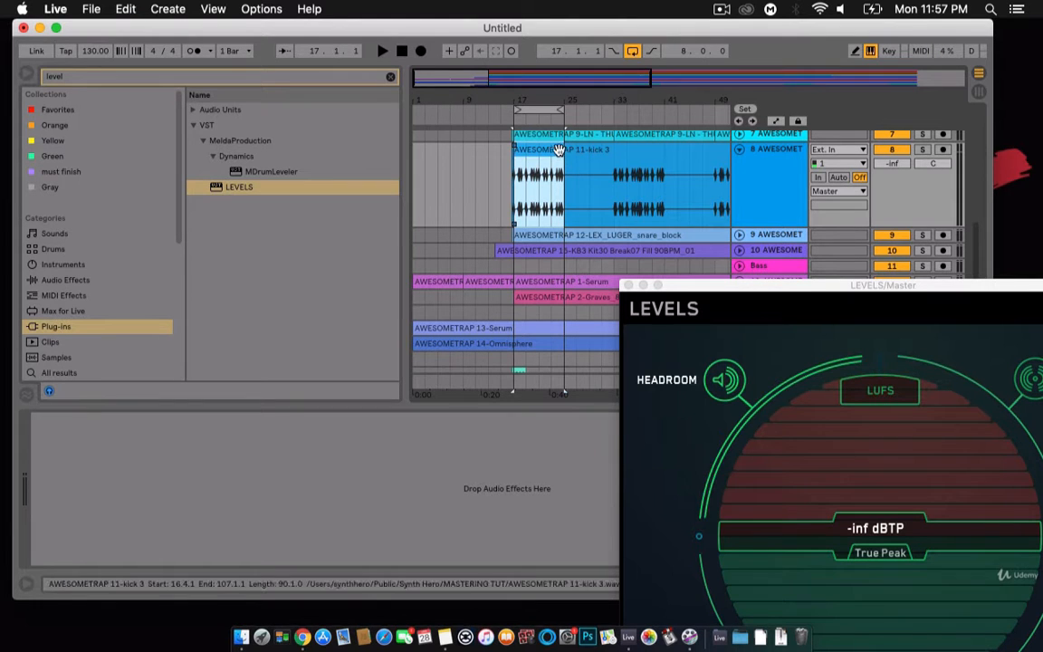
- Play the loop, raise the track 8 kick volume to -10.3 dB and move the whole LEVELS meter into view
key(space)
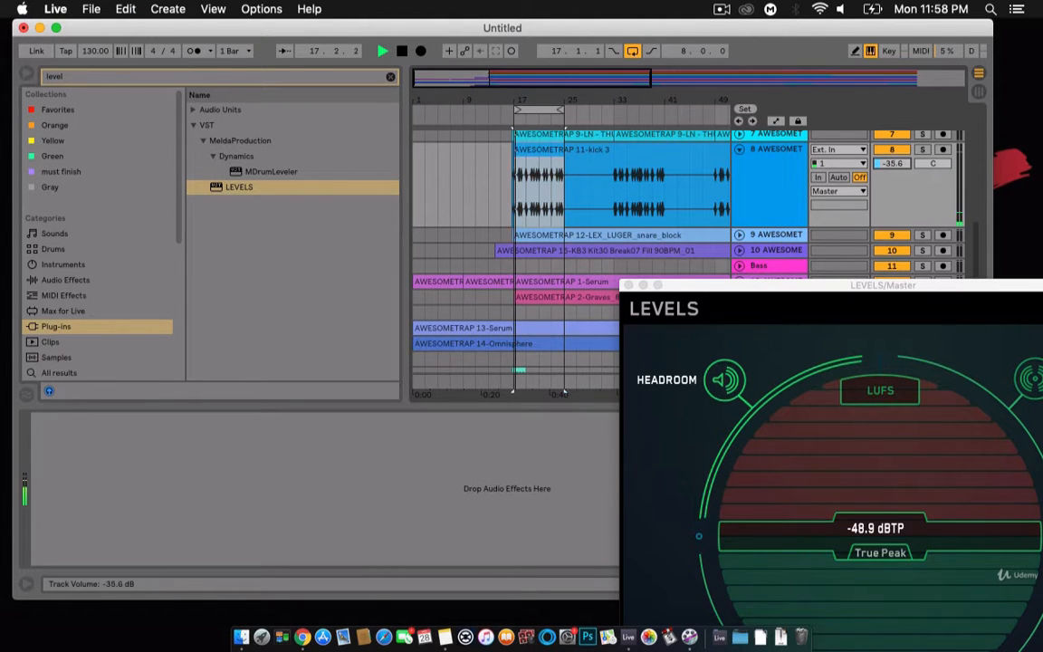
drag(886, 164, 887, 152)
drag(788, 287, 430, 208)
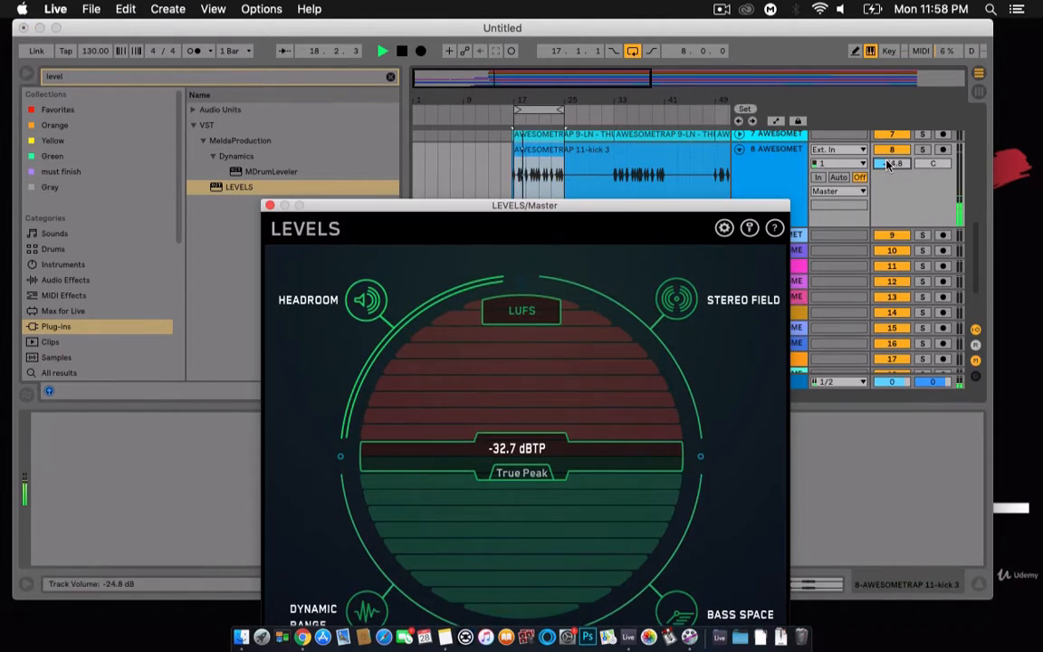
drag(887, 164, 886, 147)
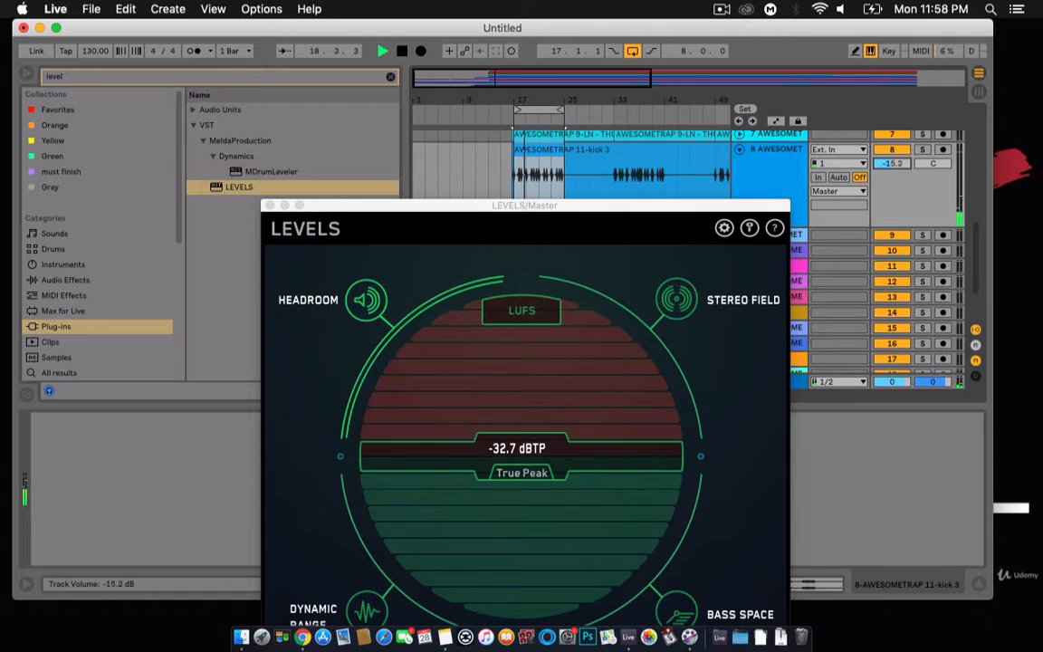
click(517, 434)
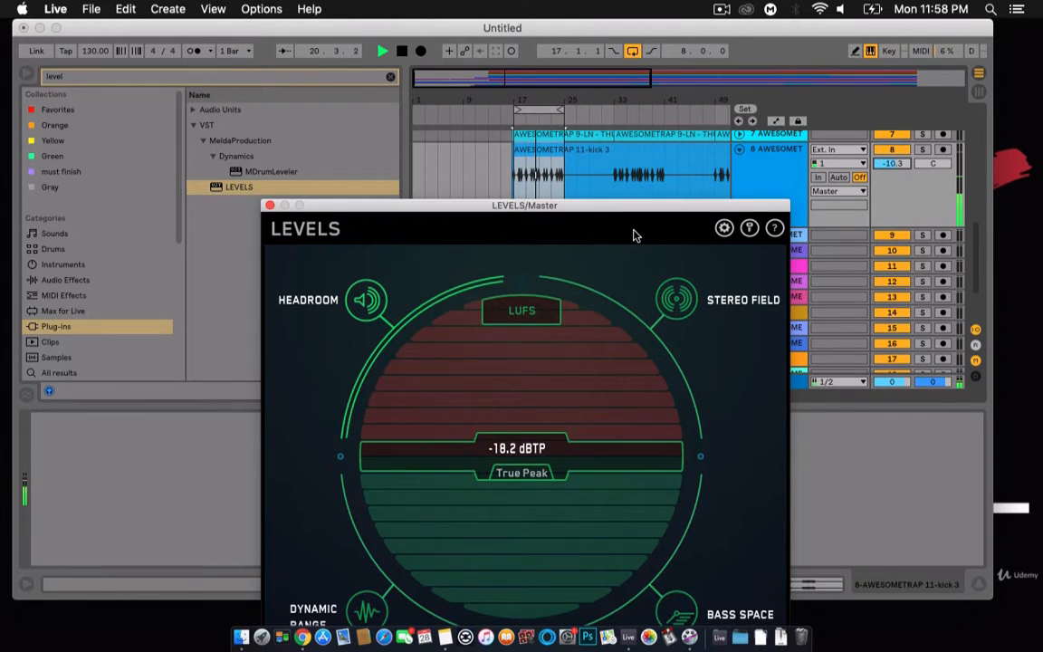
drag(558, 209, 542, 120)
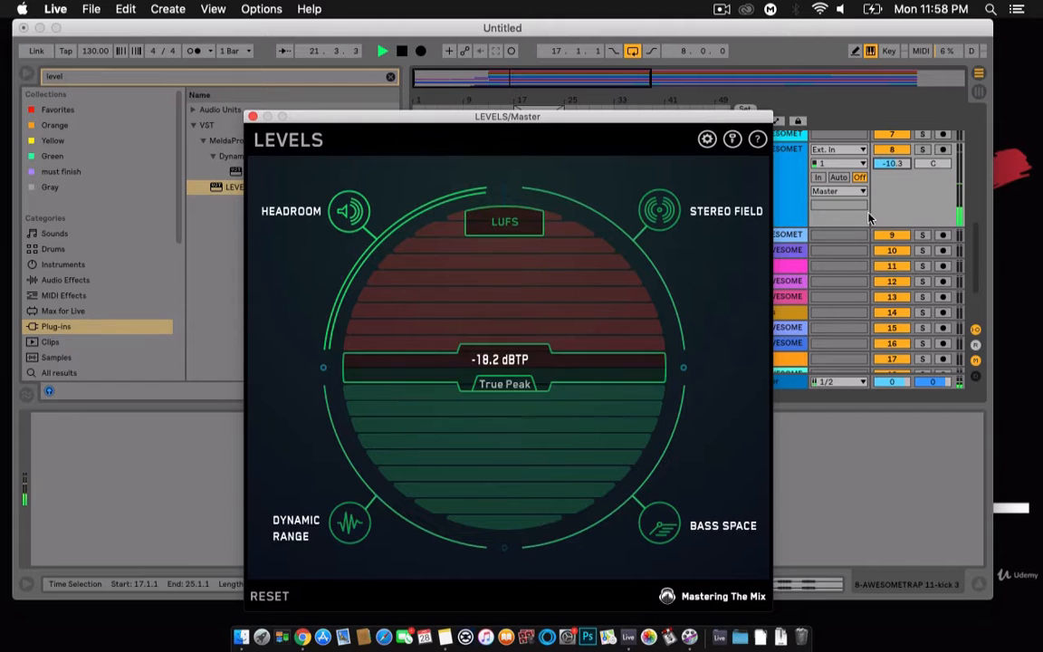
- Set the track 8 kick volume to -3.0 dB, then reset the true peak reading in LEVELS
drag(896, 165, 895, 157)
click(359, 217)
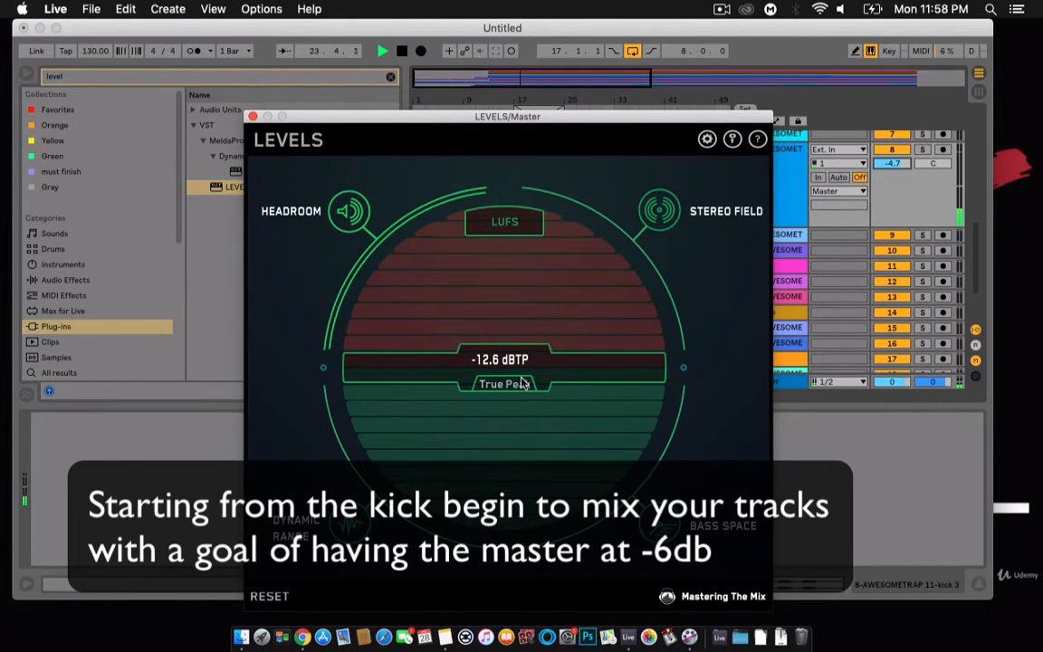
drag(894, 163, 894, 161)
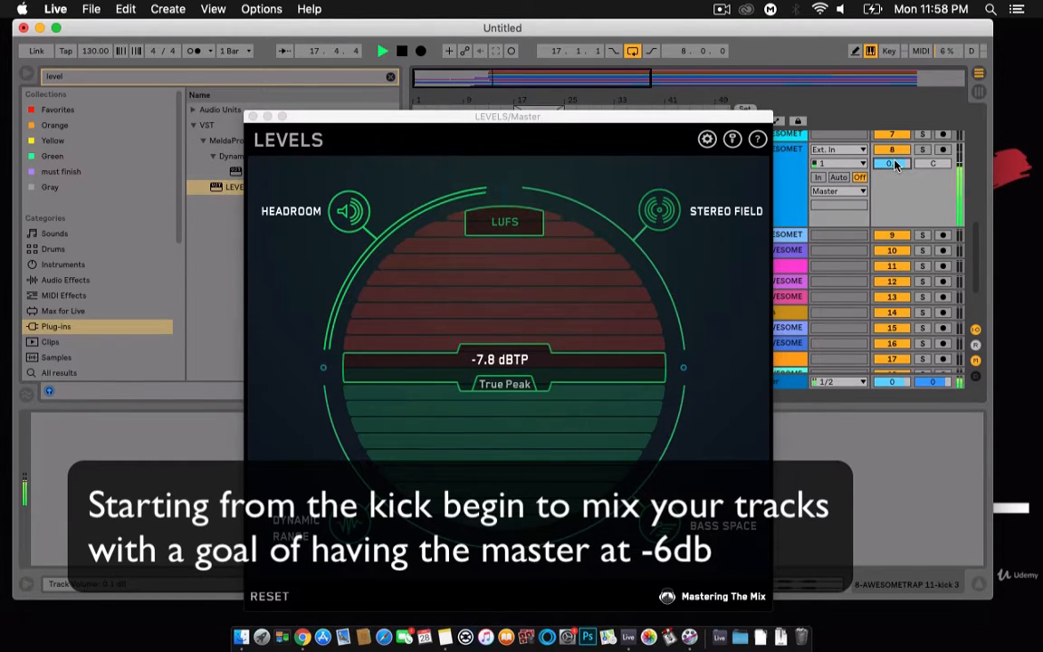
drag(894, 165, 894, 164)
drag(895, 165, 895, 165)
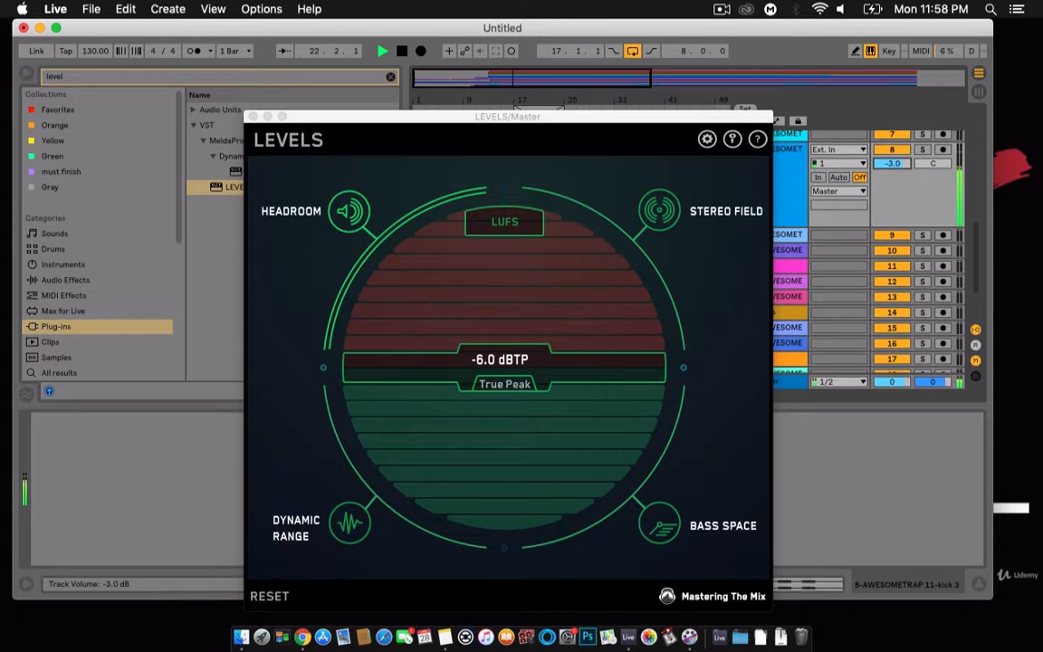
click(465, 333)
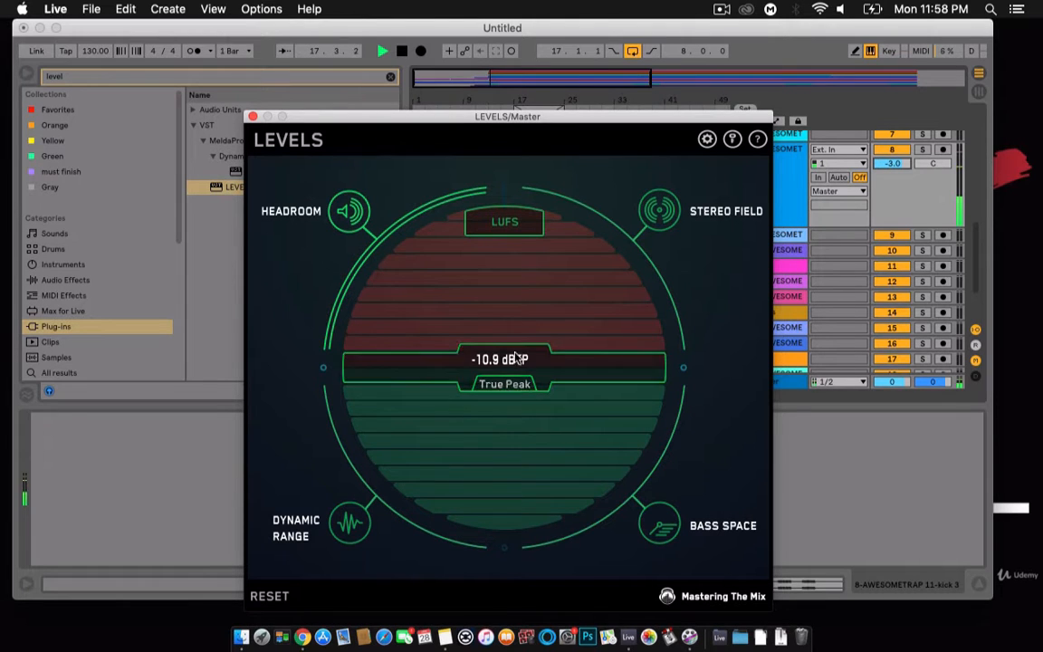
- Hide the device detail view below the arrangement and move the LEVELS window off the track lanes
drag(392, 130, 697, 68)
right_click(540, 115)
click(525, 397)
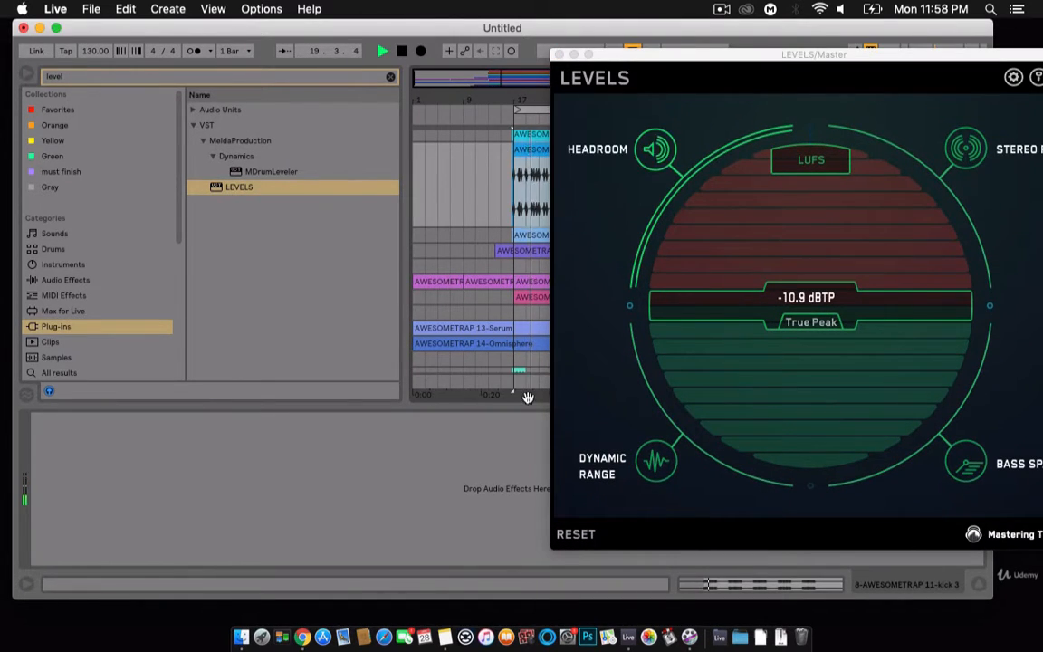
key(alt+super+l)
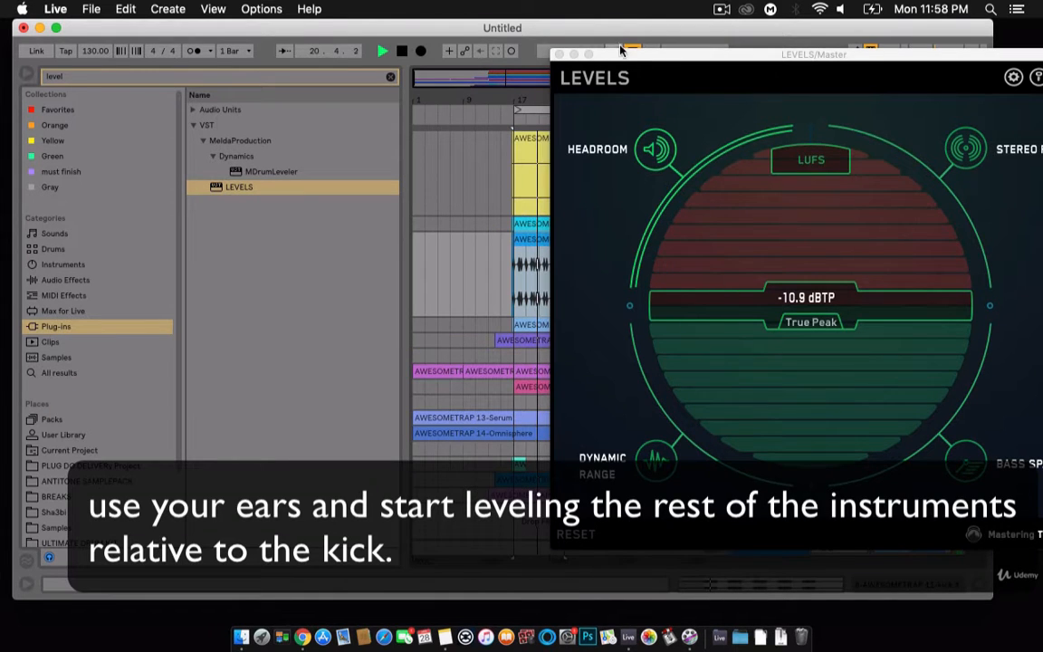
drag(636, 55, 827, 263)
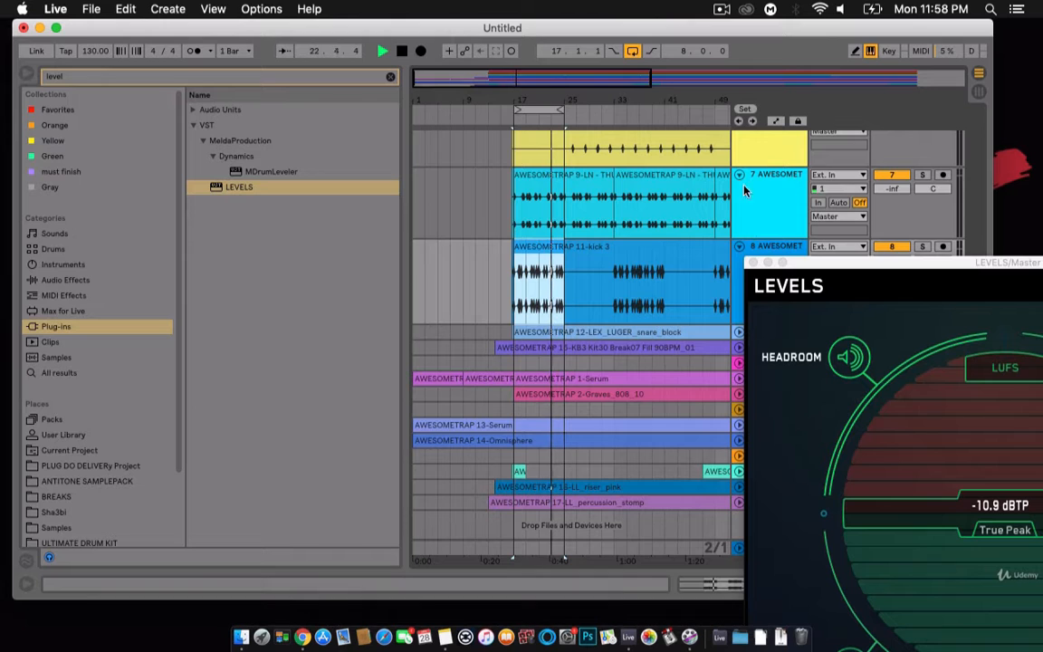
- Look through the drum tracks from the clap to the snare during playback to choose what to level
scroll(722, 260, down, 2)
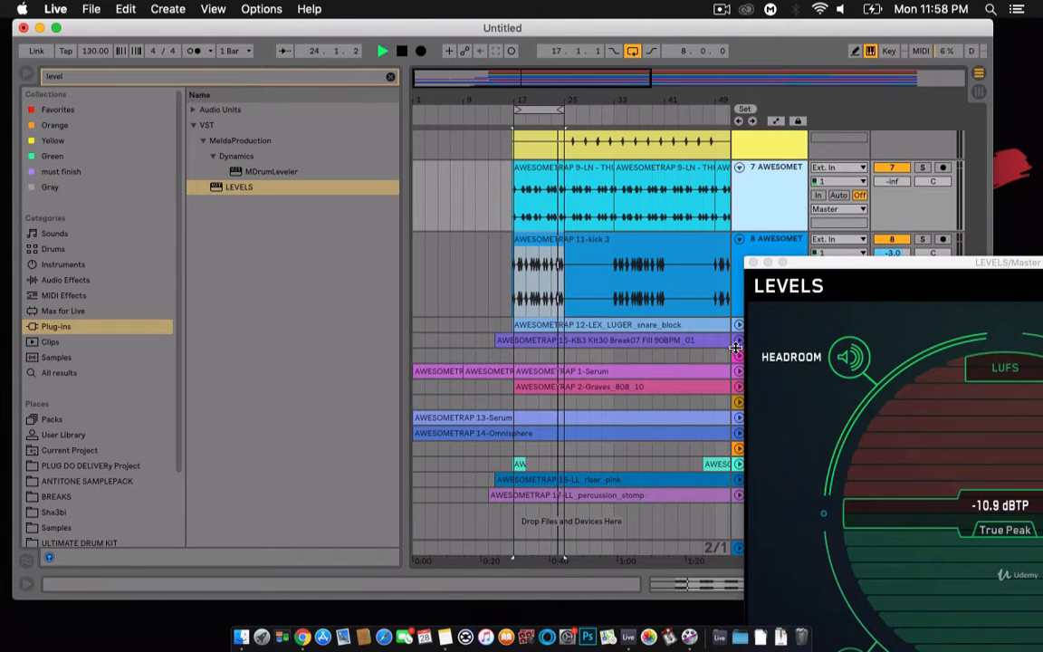
scroll(737, 262, up, 4)
scroll(737, 263, up, 4)
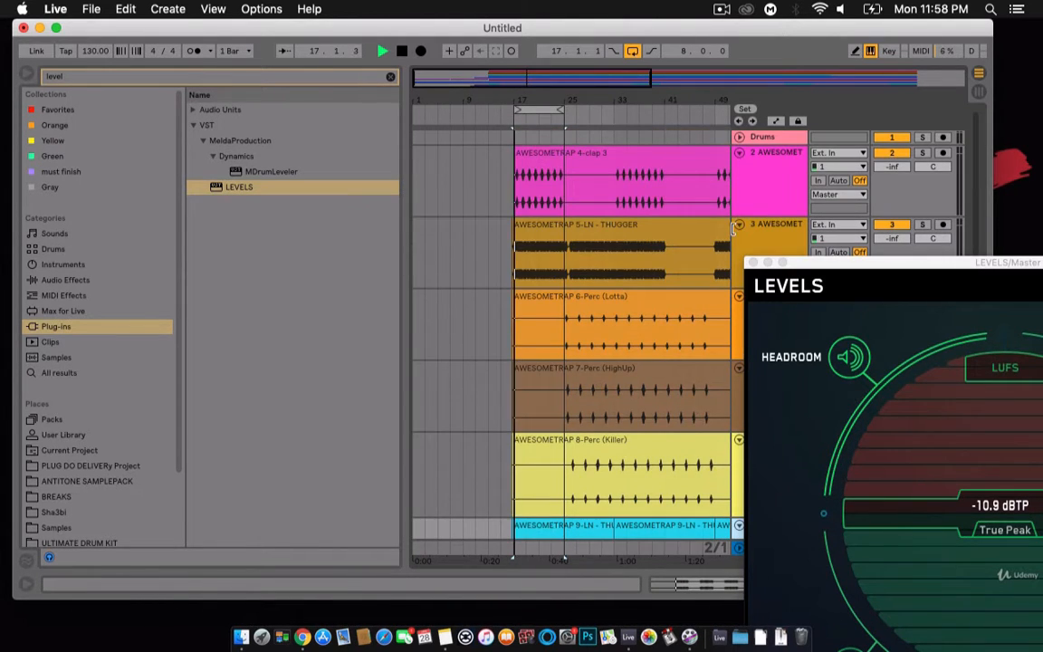
click(760, 226)
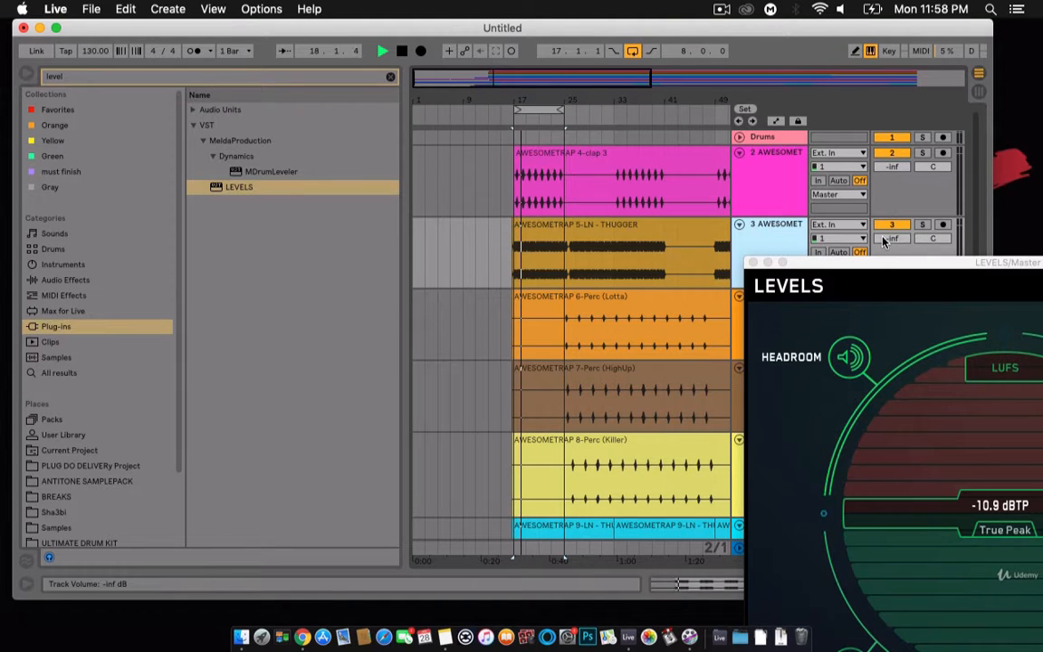
scroll(589, 298, down, 6)
click(543, 281)
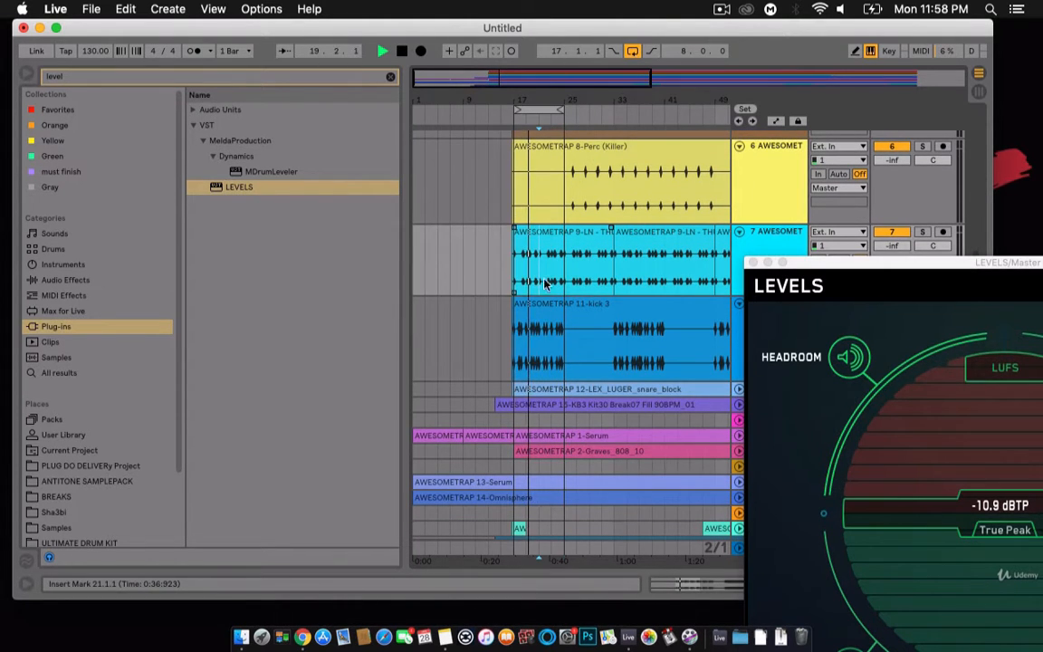
scroll(633, 313, down, 2)
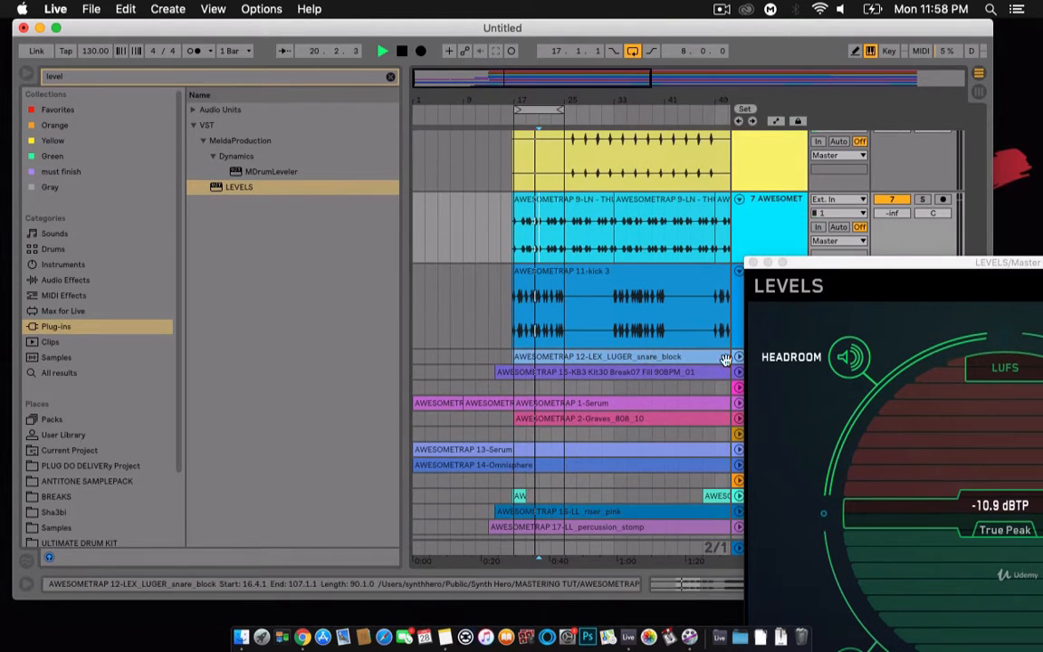
- Unfold track 9 (snare), move the LEVELS window clear of the mixer controls and set the snare volume to -9.3 dB
drag(824, 265, 903, 210)
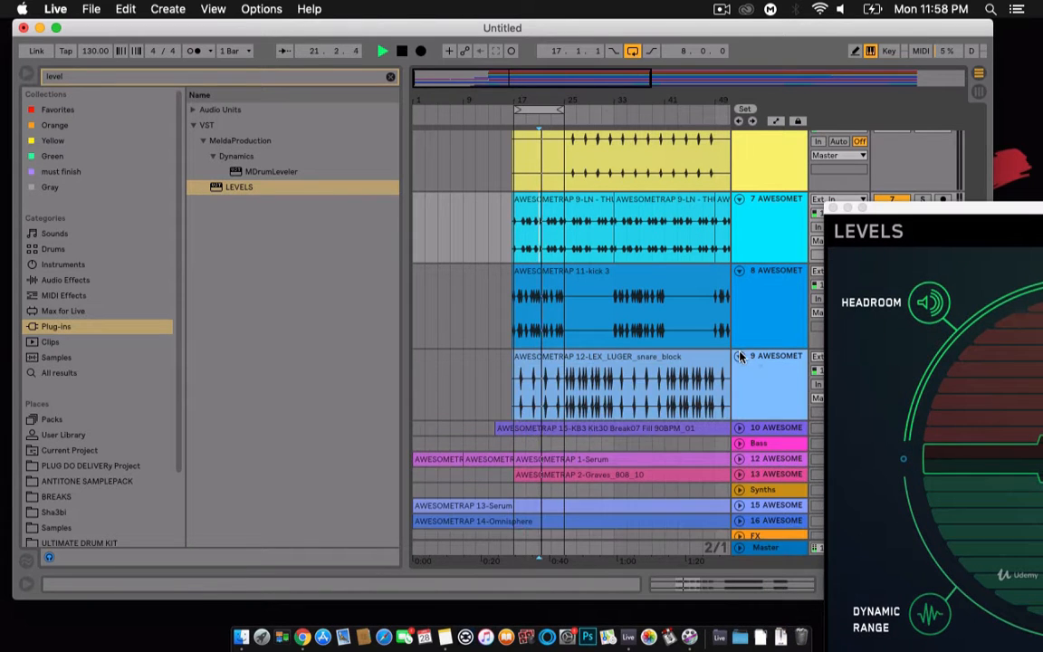
click(864, 201)
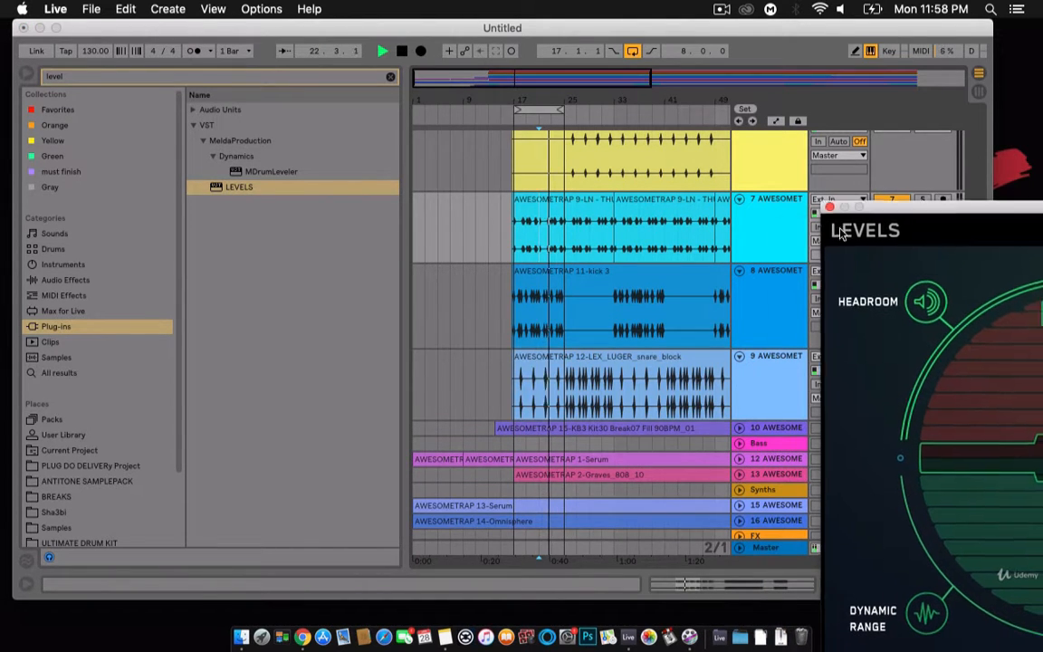
drag(860, 208, 12, 86)
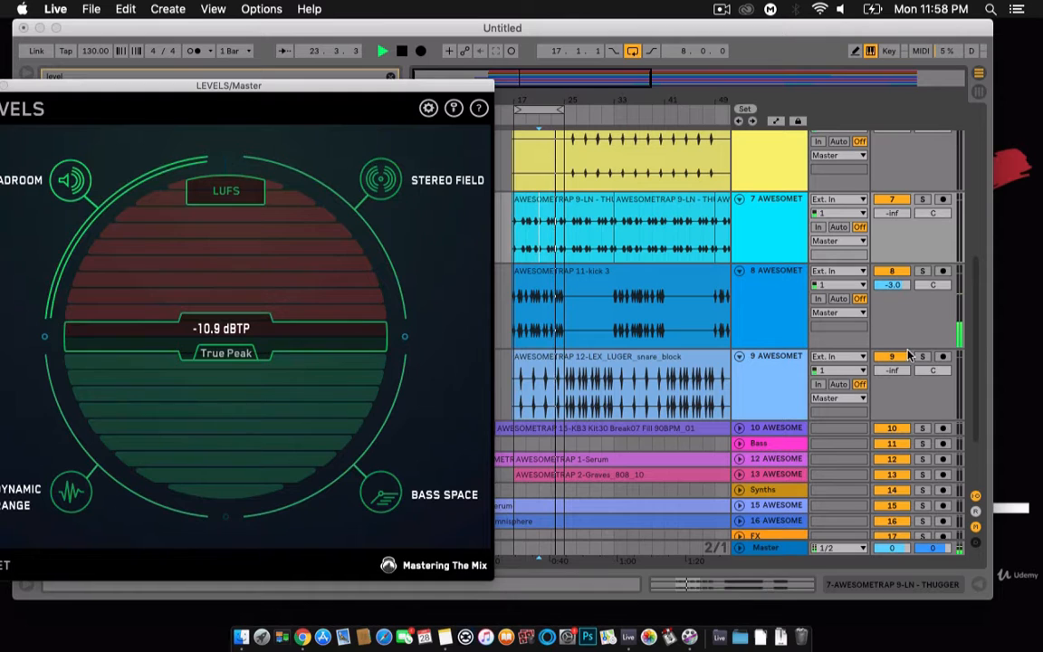
drag(892, 370, 892, 366)
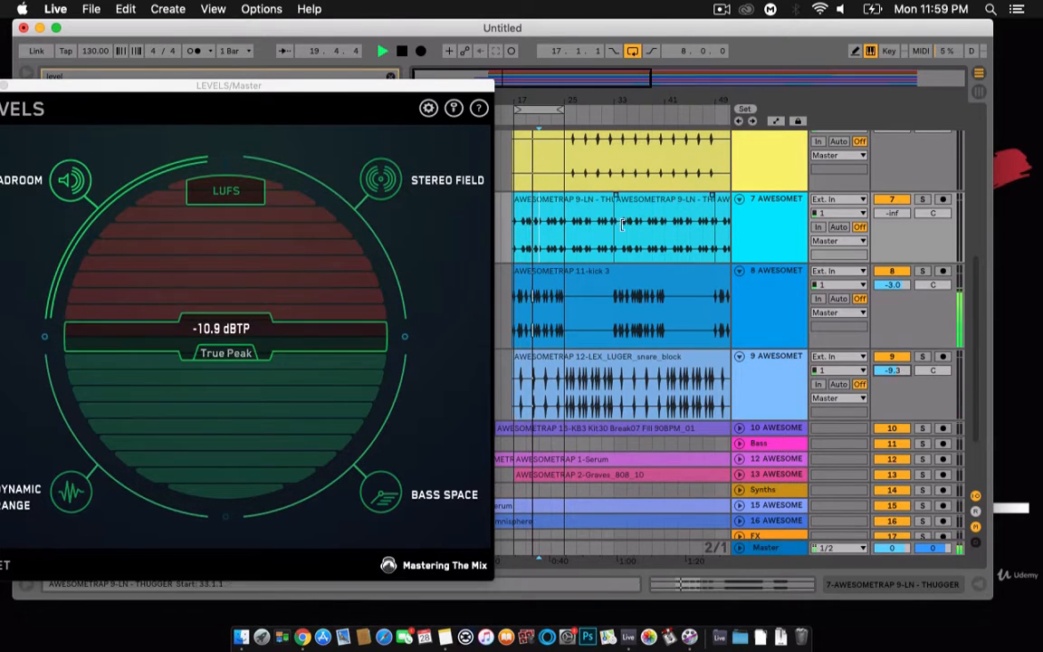
- Check the master's LUFS loudness in LEVELS and return the meter to true peak
scroll(621, 226, up, 3)
scroll(612, 239, down, 6)
scroll(588, 262, up, 5)
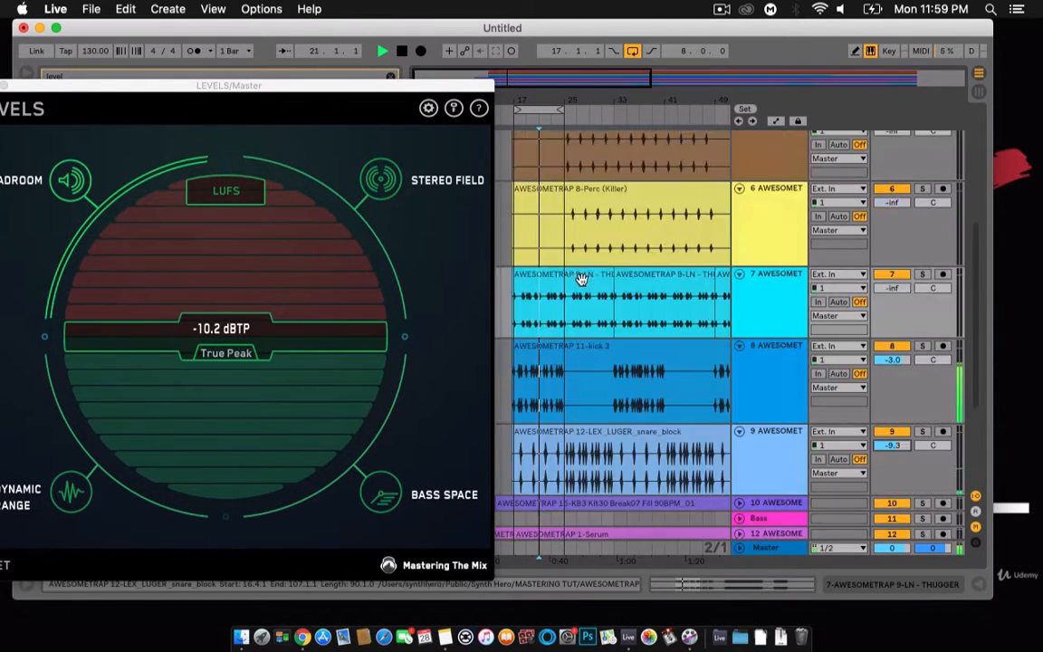
scroll(578, 267, up, 5)
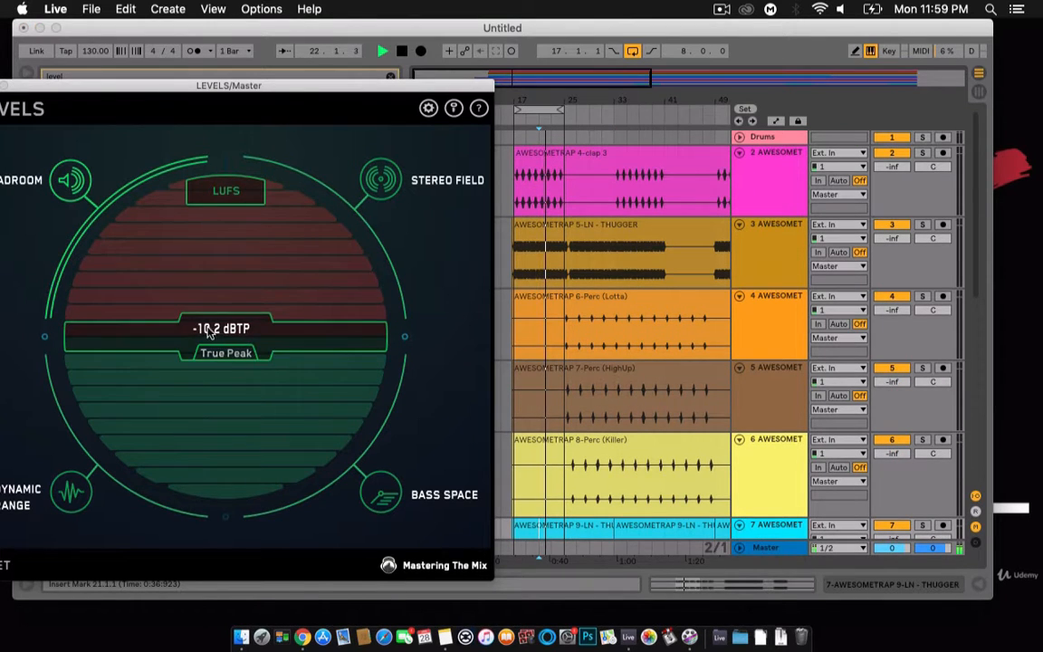
click(228, 190)
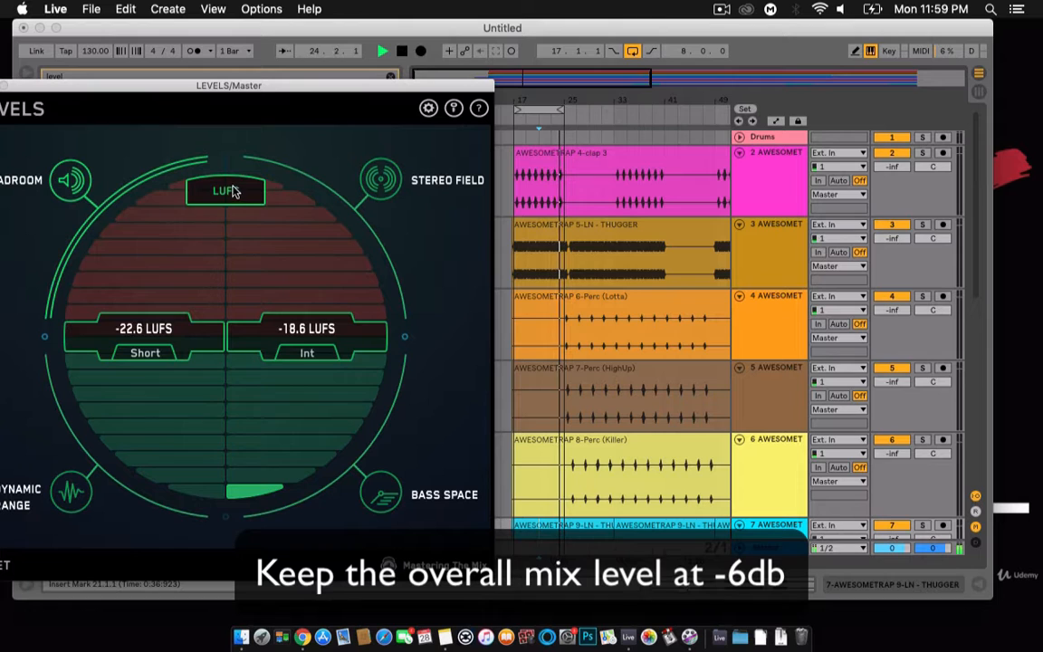
click(228, 190)
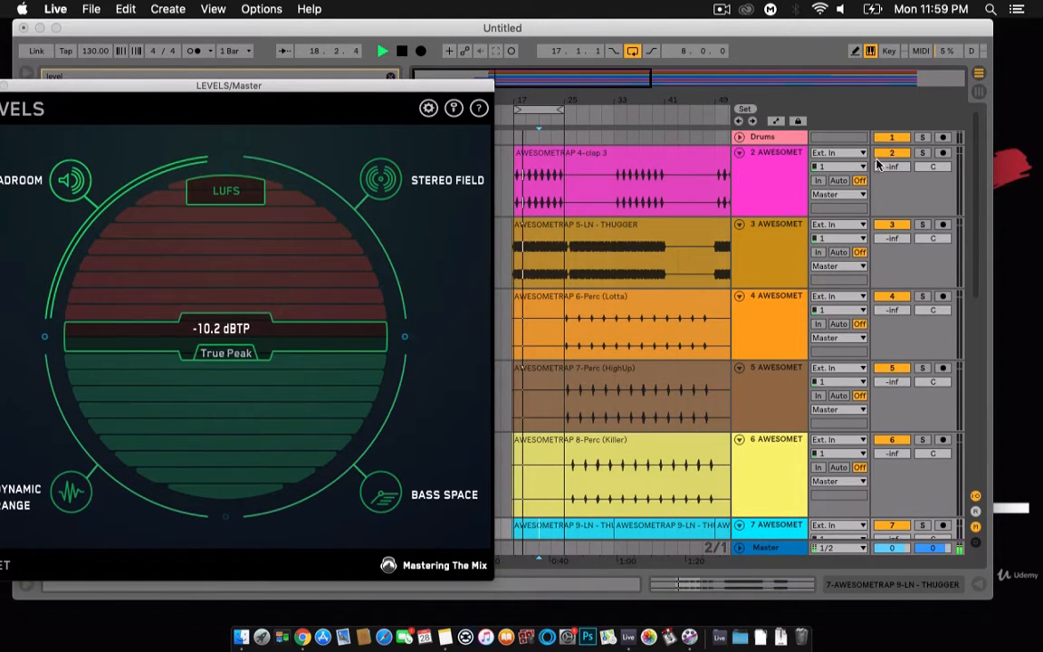
- Set the track 2 clap volume to -7.5 dB and fold the track
drag(891, 166, 892, 161)
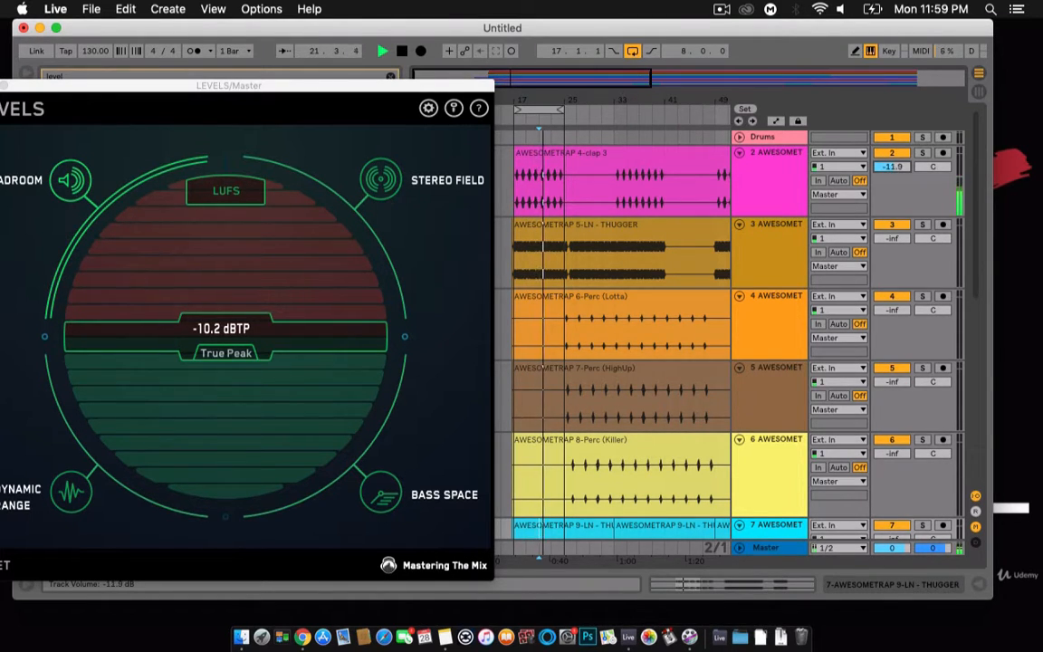
drag(891, 168, 892, 163)
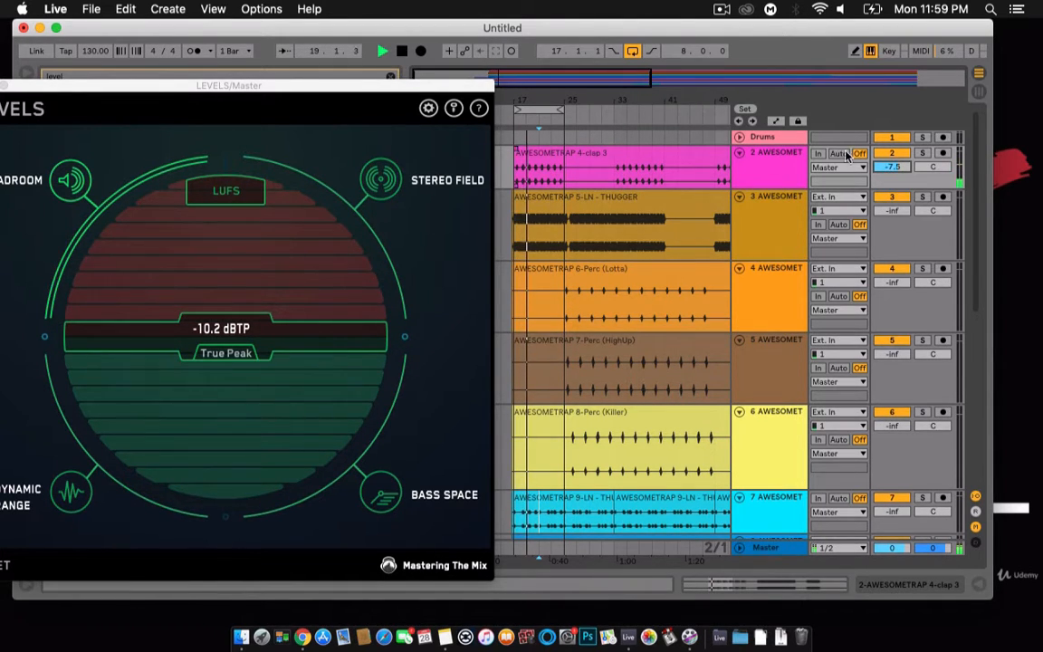
click(742, 154)
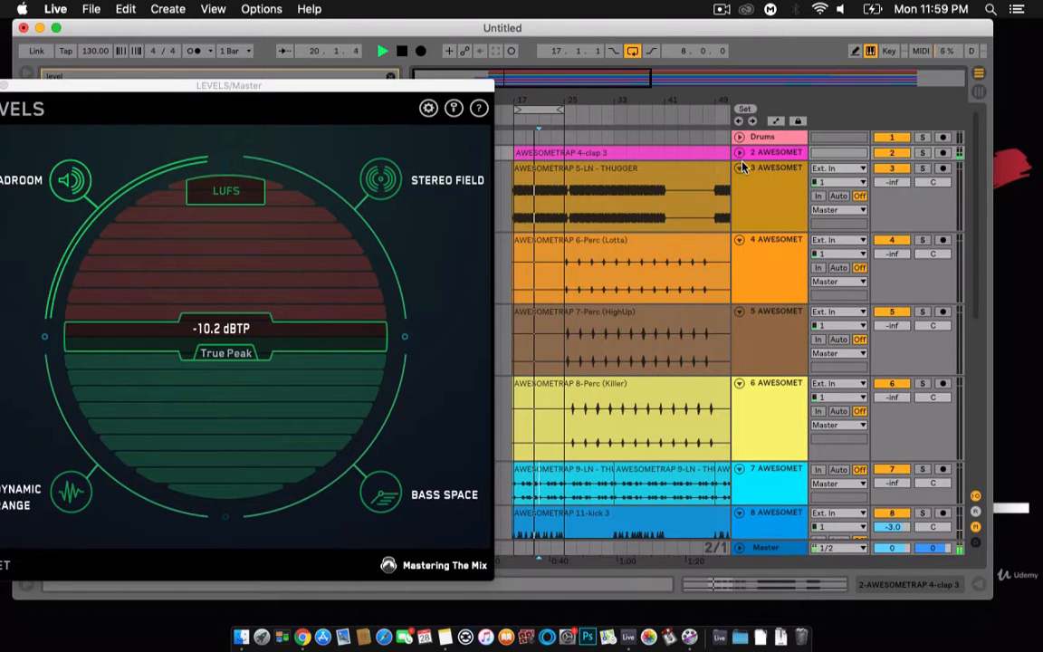
- Set the volume of track 3 (LN - THUGGER) to -10.9 dB while the loop plays, keeping LEVELS beside the tracks
click(740, 169)
click(742, 179)
click(740, 169)
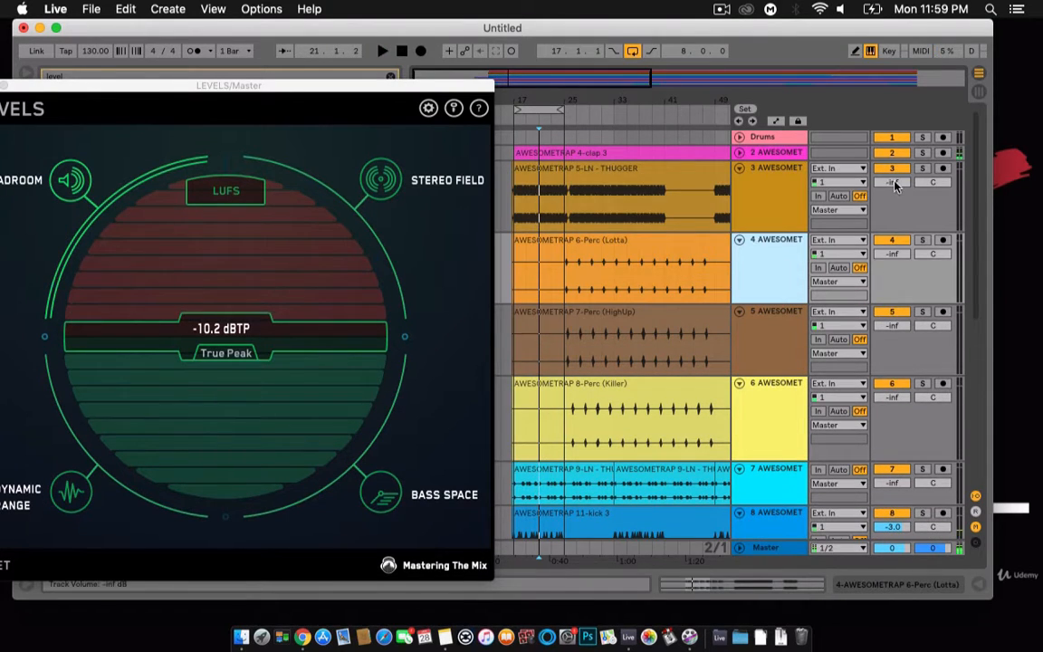
drag(894, 184, 895, 175)
key(space)
click(524, 173)
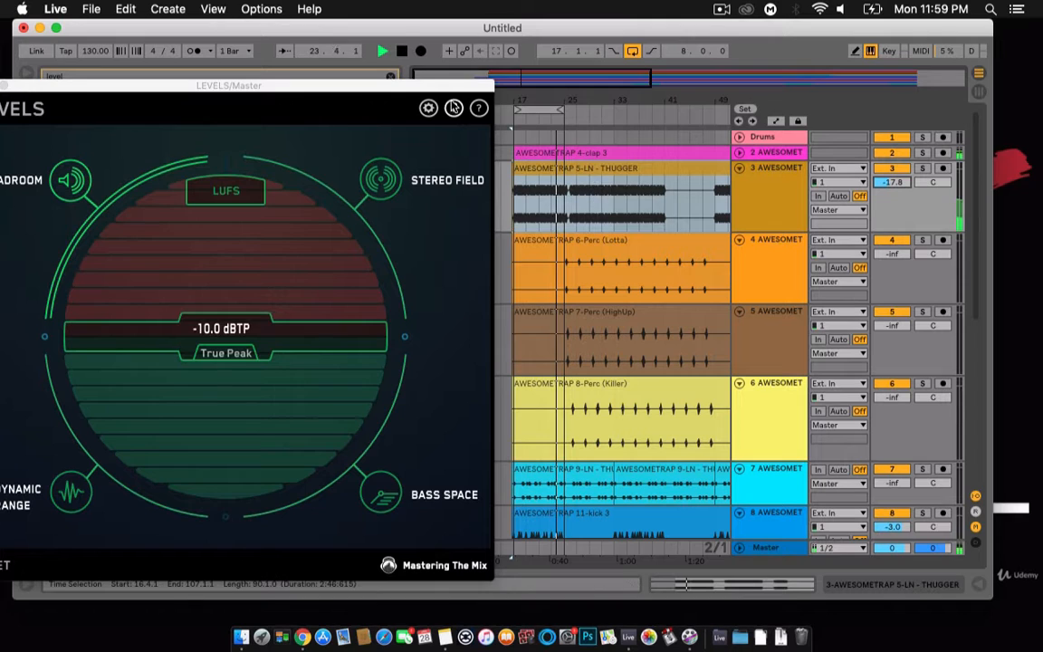
mouse_move(455, 88)
mouse_down()
mouse_move(441, 79)
mouse_move(463, 72)
mouse_up()
click(693, 213)
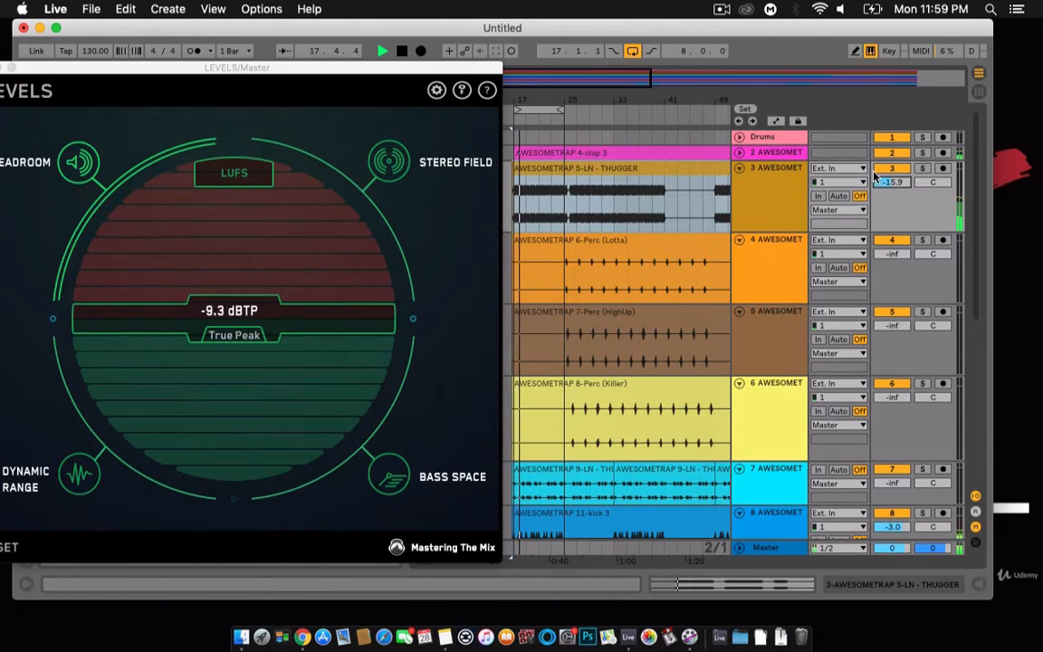
drag(872, 177, 869, 171)
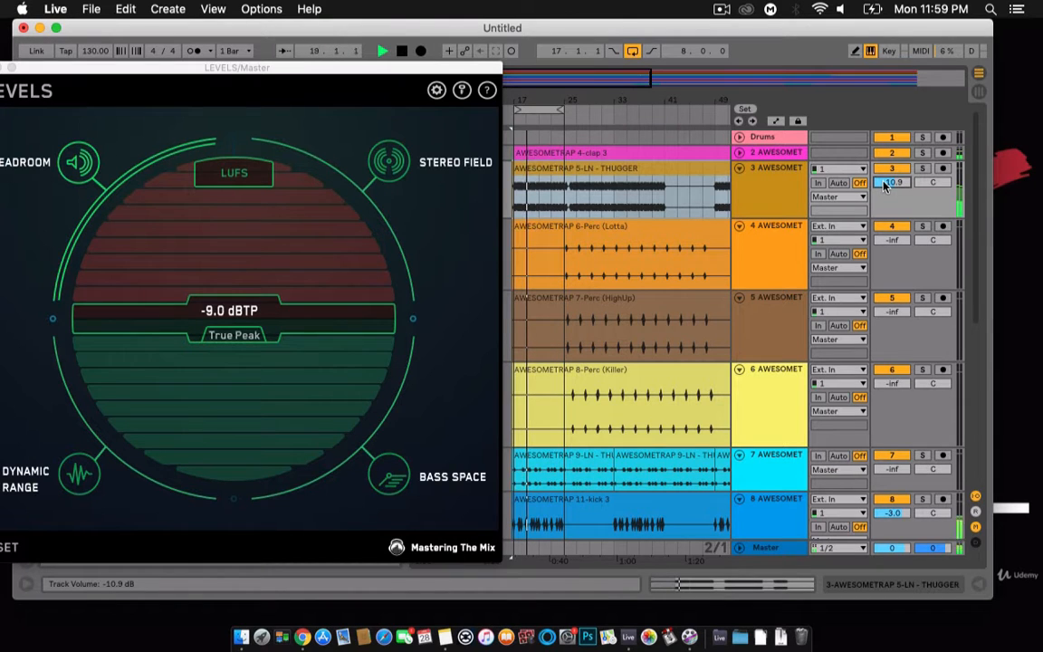
- Stop and restart the loop while looking over the remaining percussion and drum tracks
key(space)
click(617, 328)
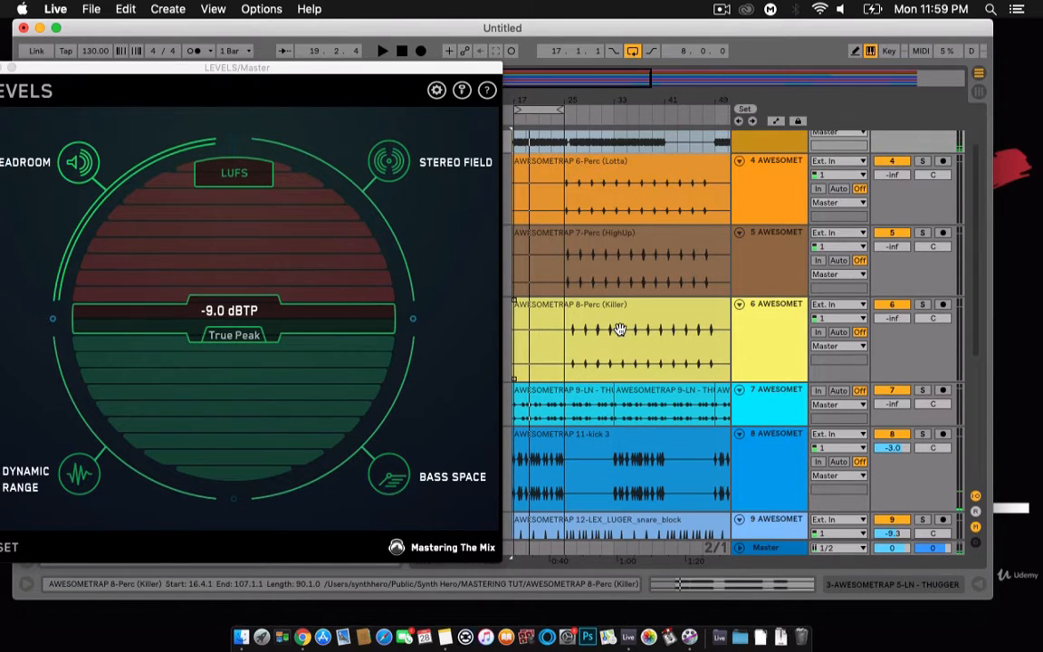
scroll(614, 338, down, 1)
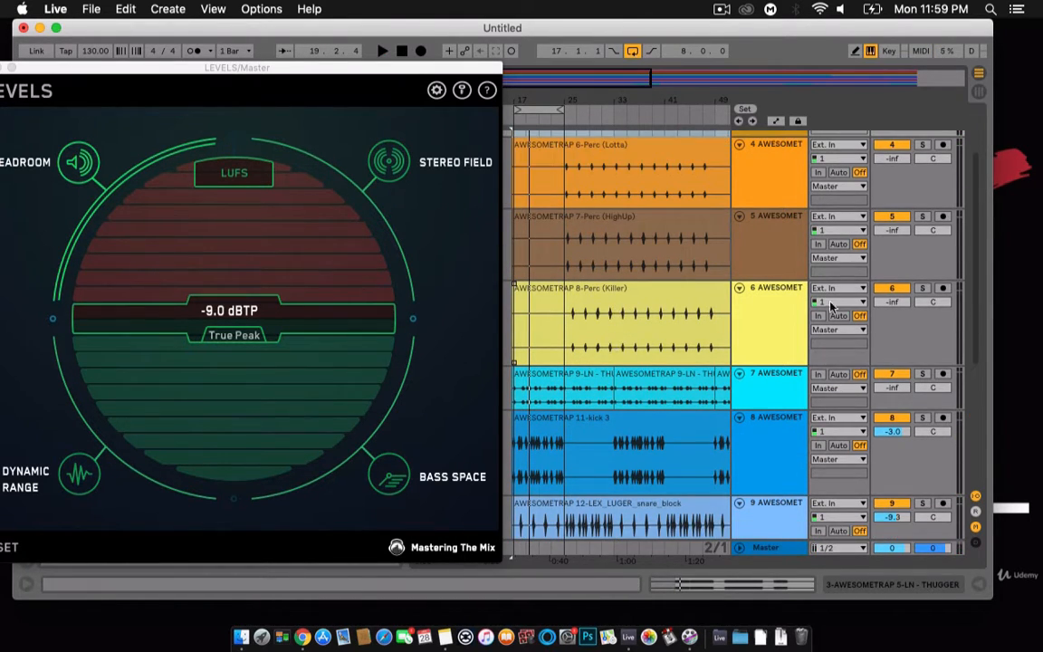
key(space)
scroll(715, 389, down, 5)
scroll(710, 385, up, 8)
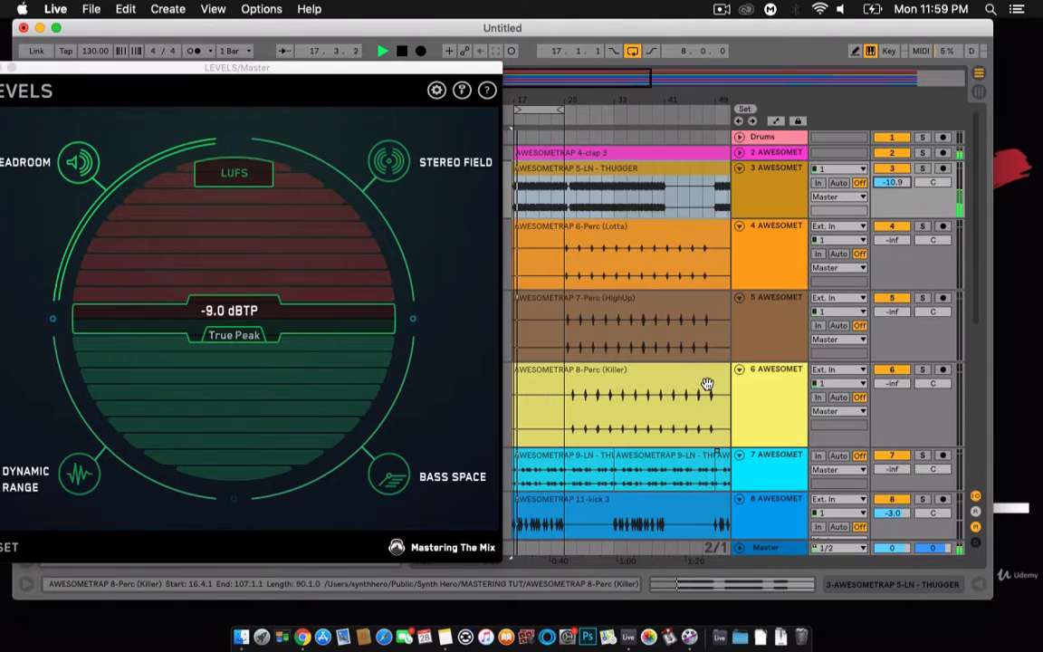
- Set the volume of track 7 (LN - THUGGER) to -16.3 dB while the loop plays
scroll(811, 337, down, 5)
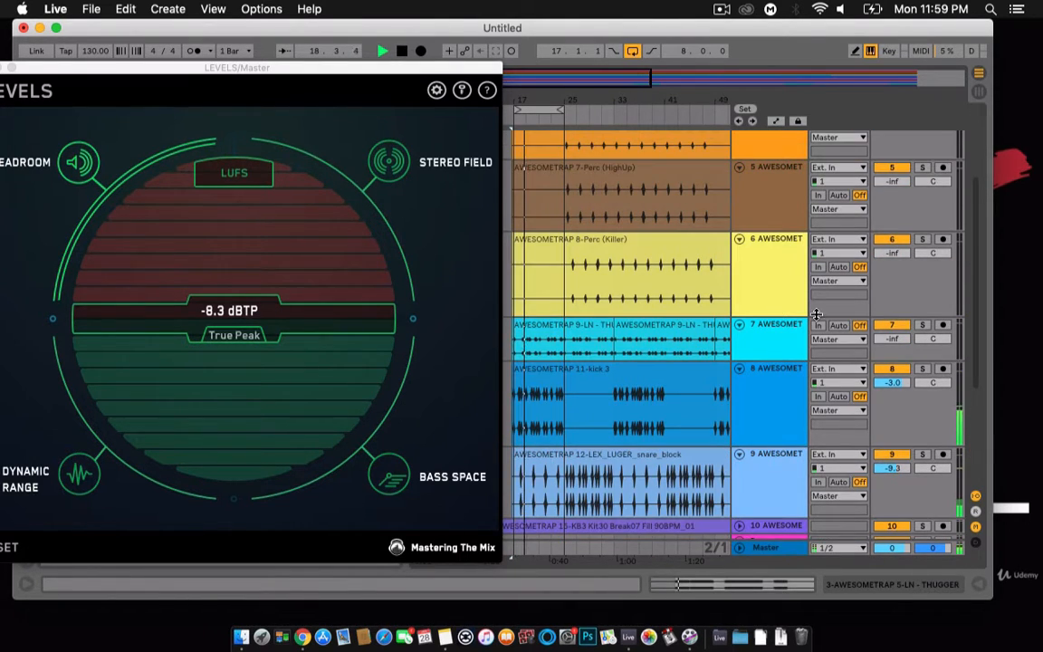
key(space)
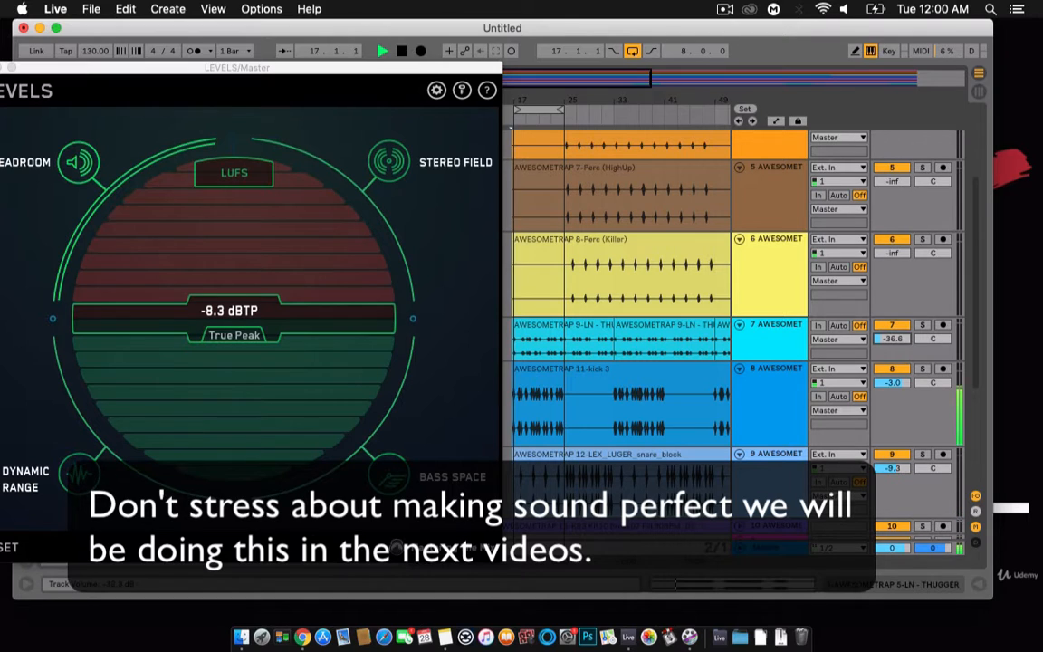
drag(891, 339, 883, 336)
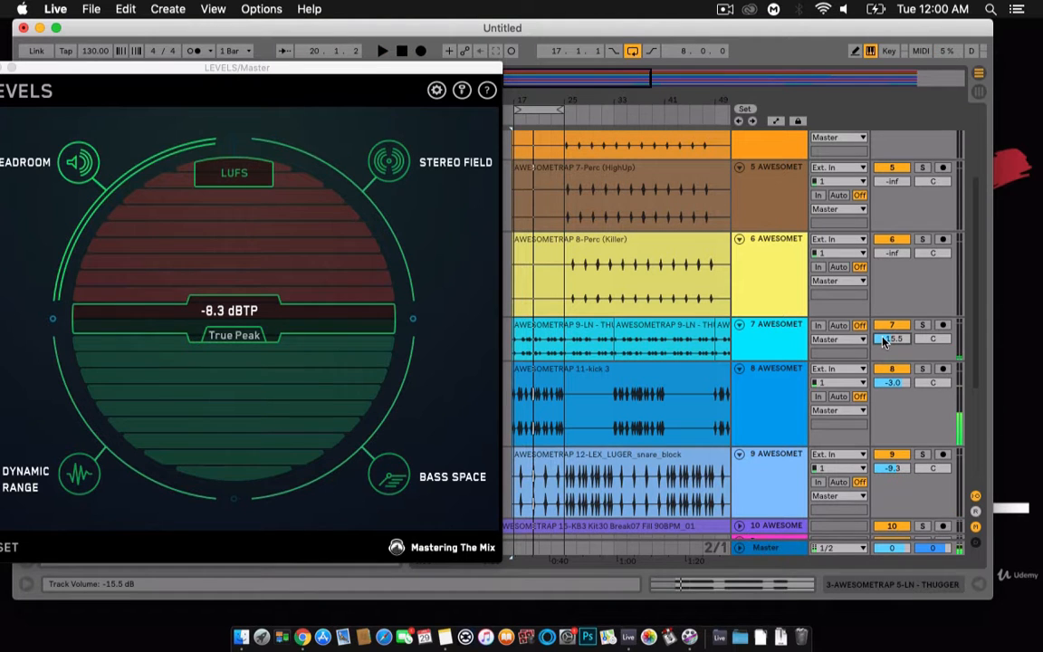
key(space)
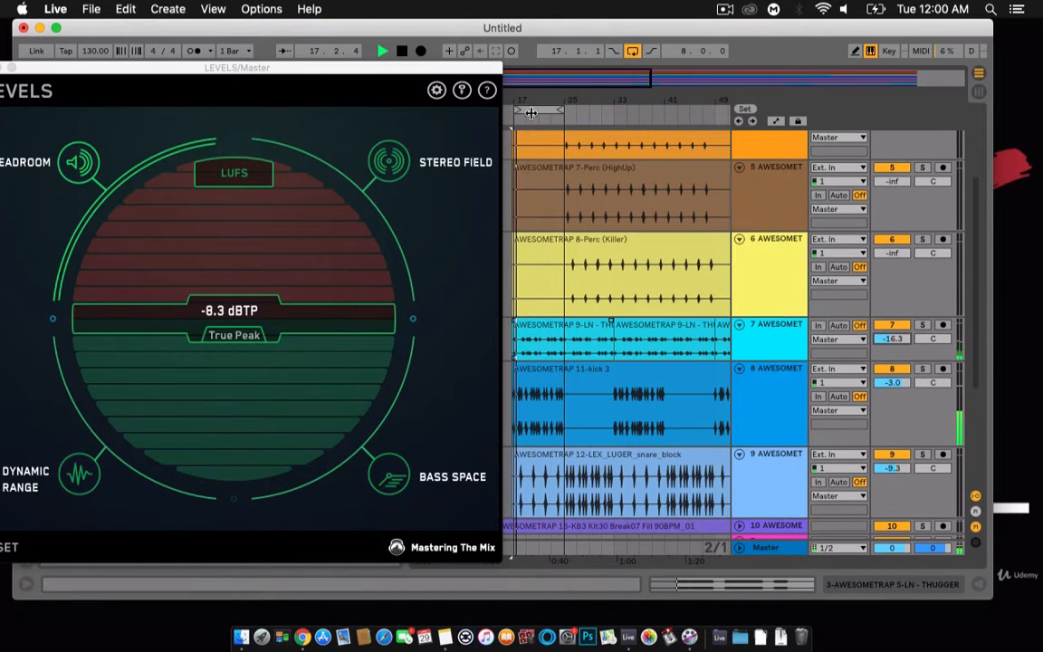
drag(570, 100, 543, 159)
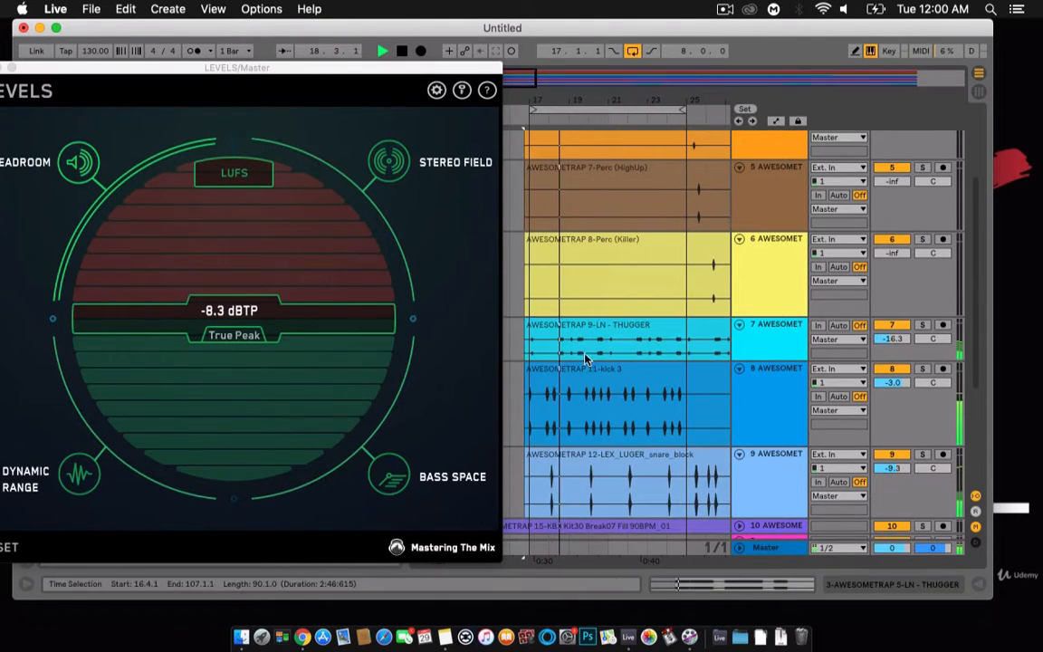
- Play the arrangement from bar 25, where the percussion tracks 4 to 6 come in
click(563, 423)
scroll(767, 373, down, 5)
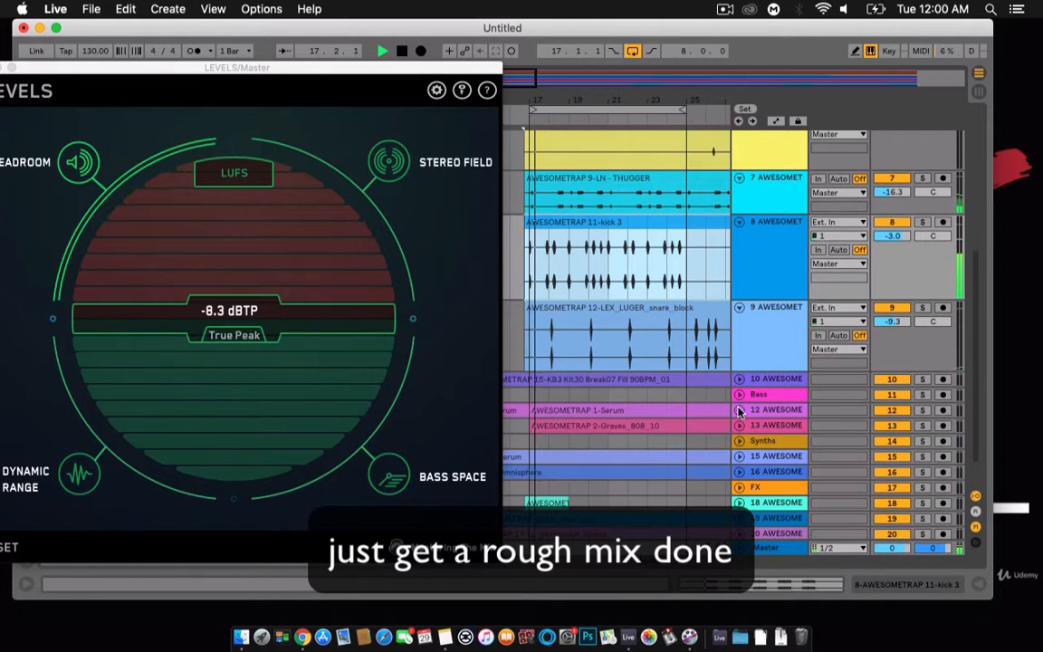
click(633, 290)
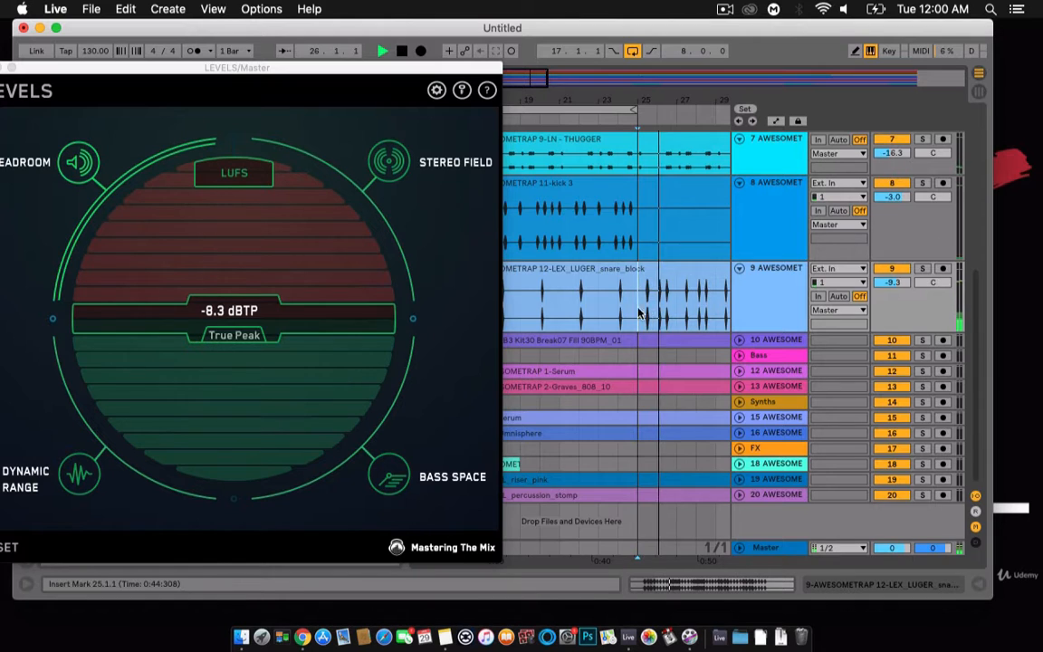
scroll(692, 299, up, 3)
scroll(695, 296, up, 5)
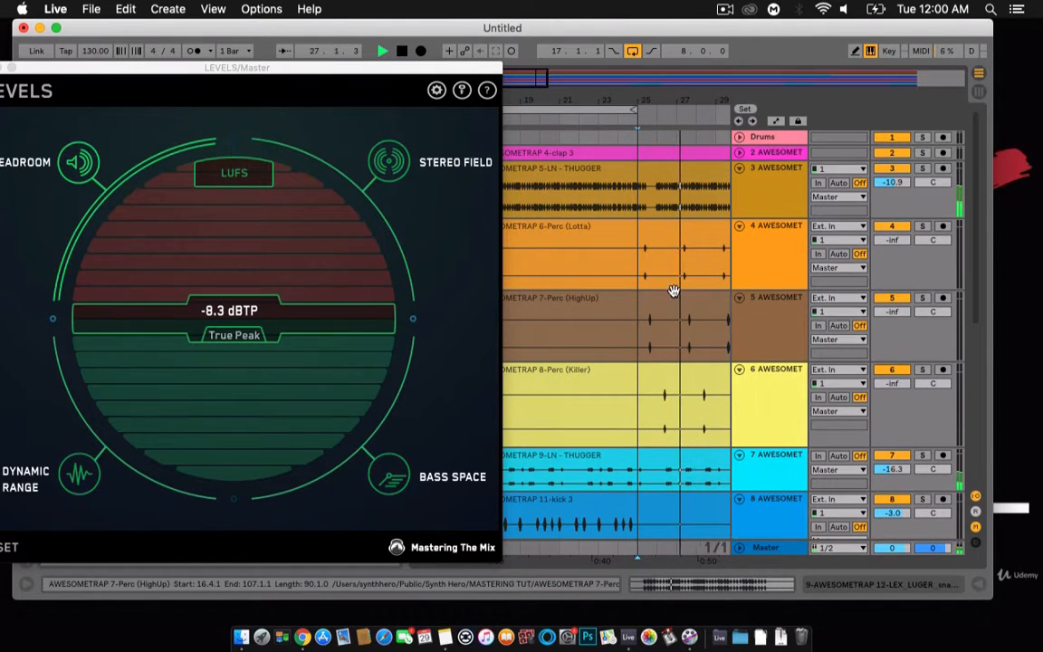
click(644, 235)
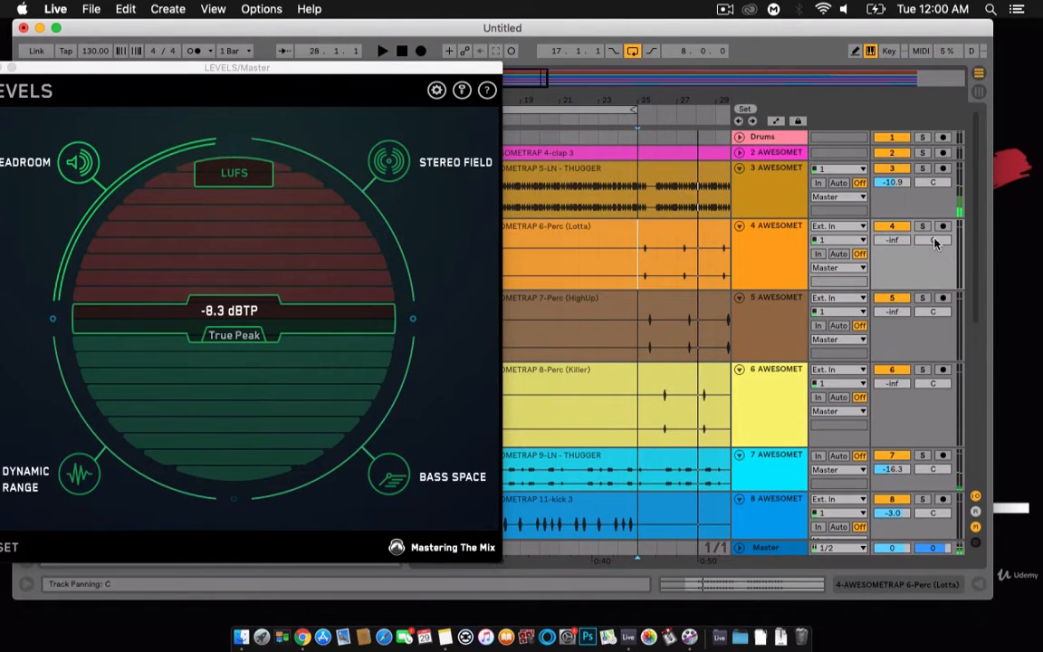
- Set the percussion track volumes to -7.4 dB for Lotta, -11.4 dB for HighUp and -14.6 dB for Killer
key(space)
mouse_move(892, 241)
mouse_down()
mouse_move(892, 220)
mouse_move(895, 248)
mouse_up()
key(space)
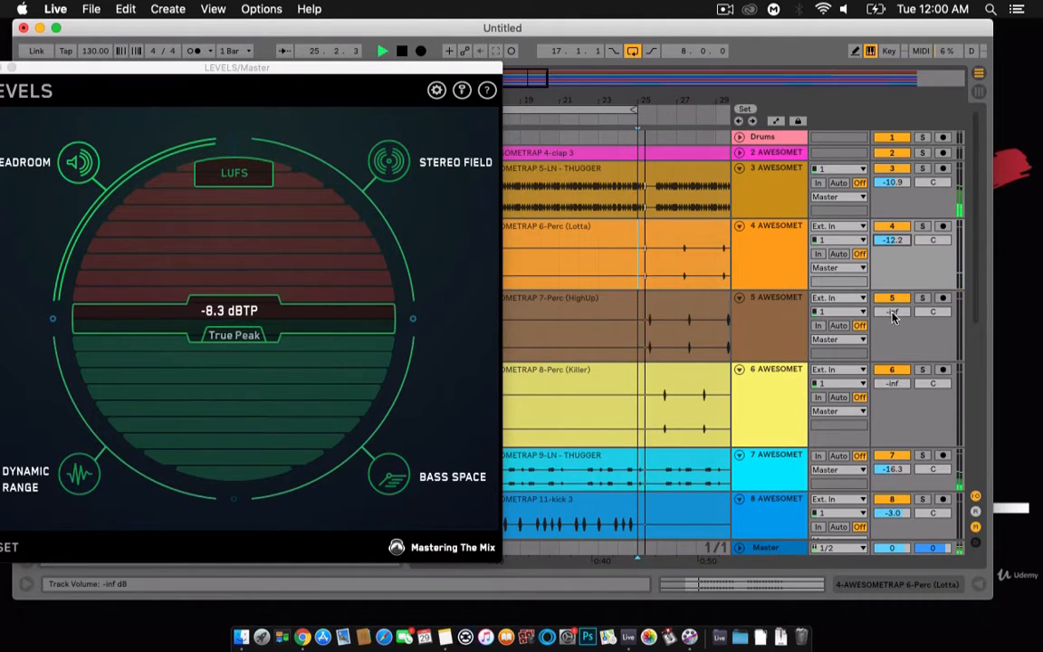
drag(893, 316, 893, 285)
key(space)
key(space)
drag(892, 384, 908, 380)
drag(892, 240, 892, 235)
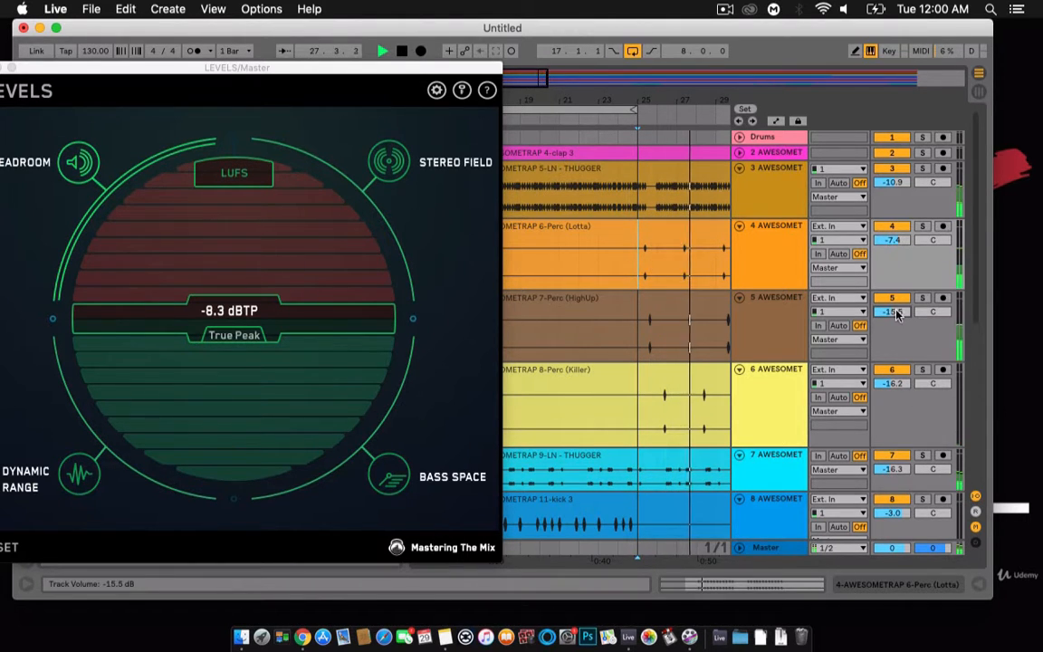
drag(895, 312, 898, 306)
- Set the volume of track 9 (LEX_LUGER_snare_block) to -5.1 dB while playing from bar 25
scroll(895, 400, down, 3)
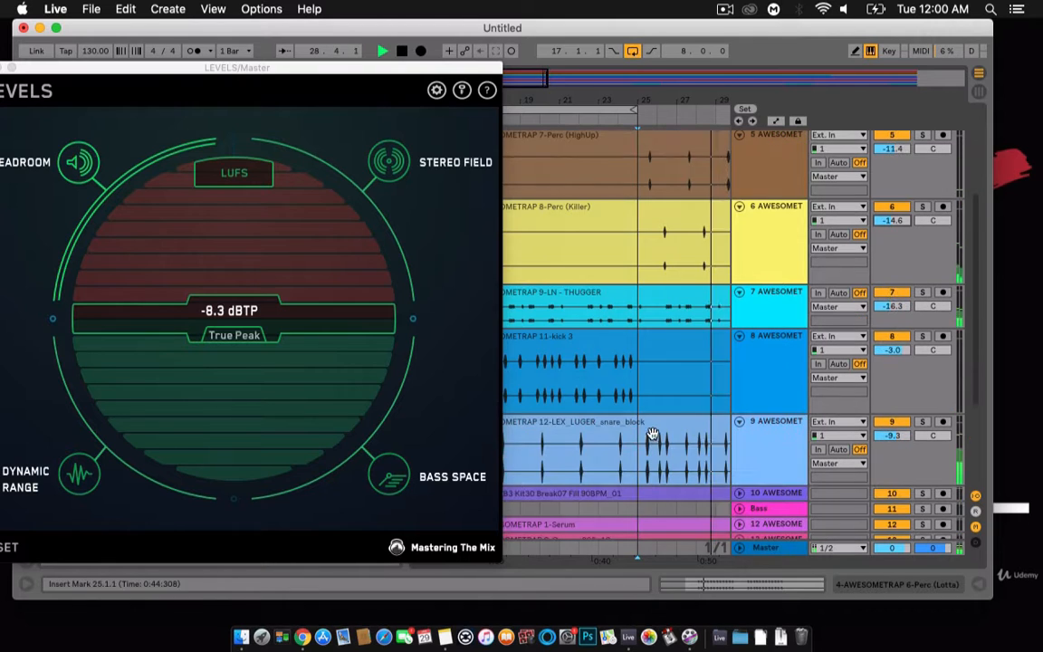
scroll(668, 354, down, 3)
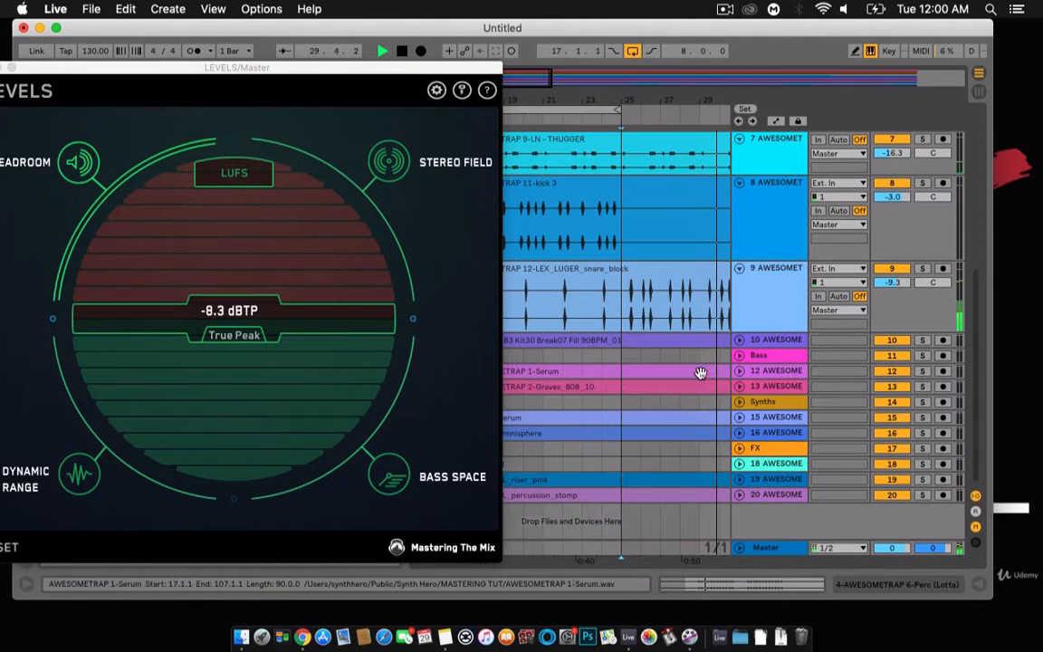
scroll(674, 312, up, 5)
key(space)
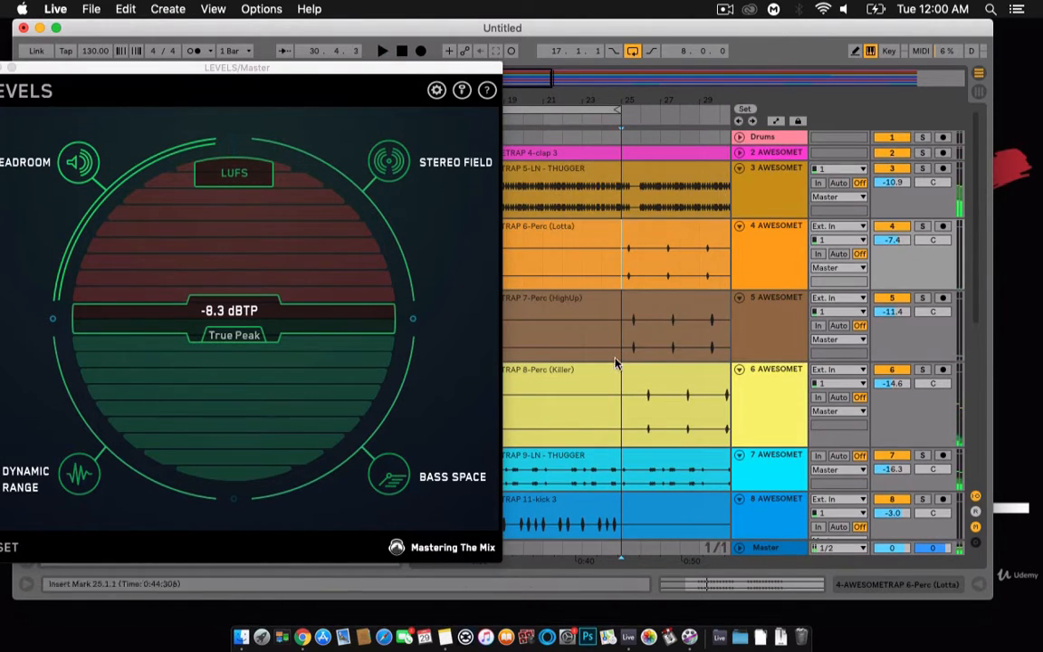
scroll(634, 373, down, 6)
click(626, 279)
key(space)
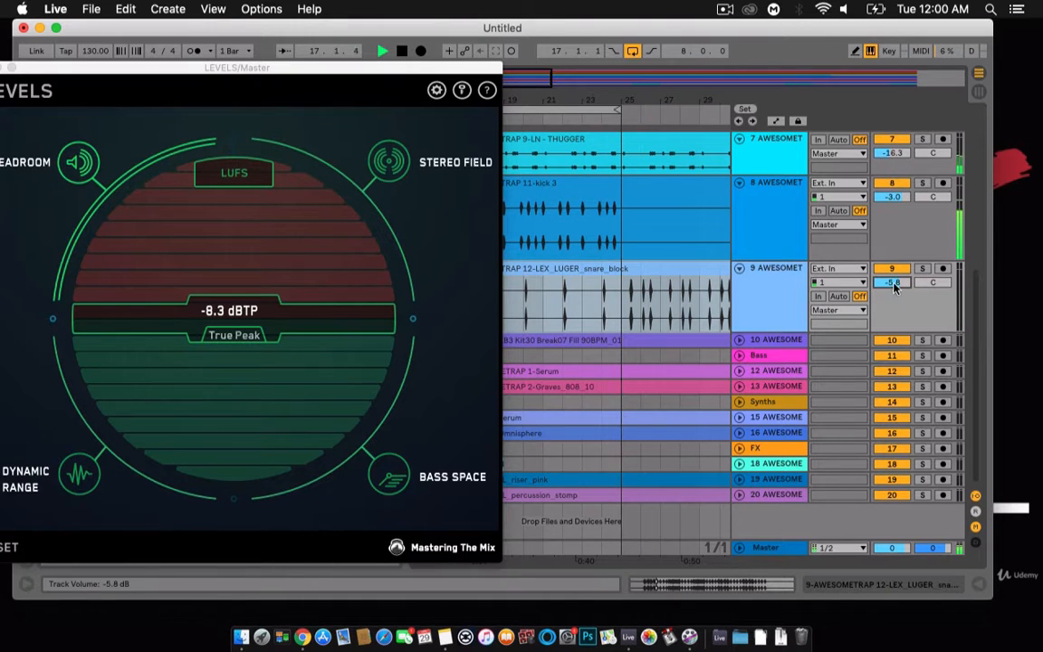
click(612, 315)
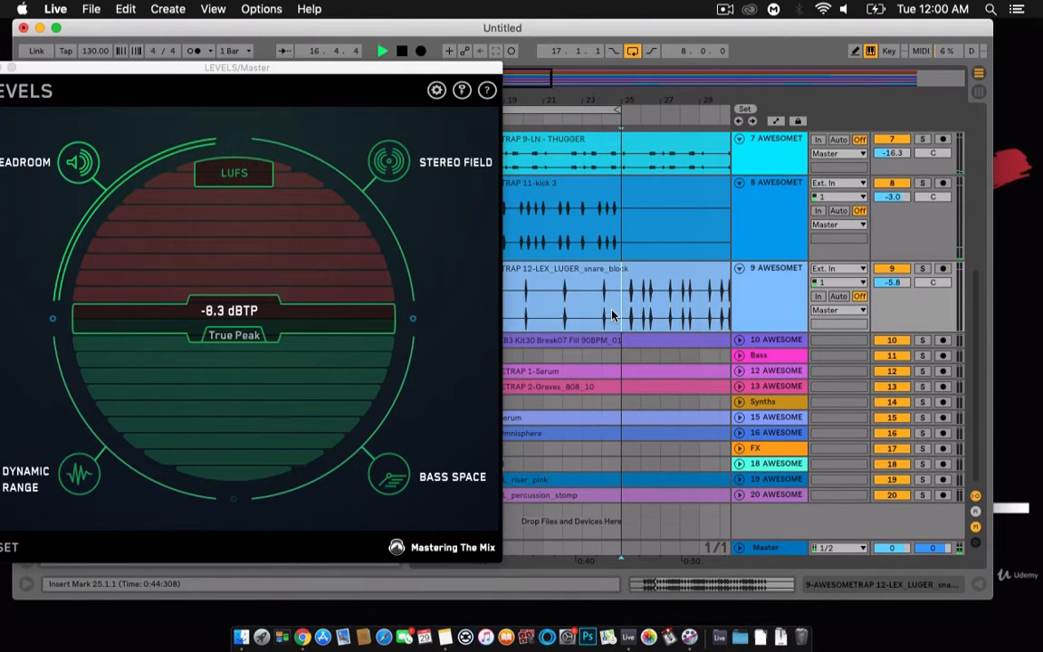
drag(898, 283, 898, 274)
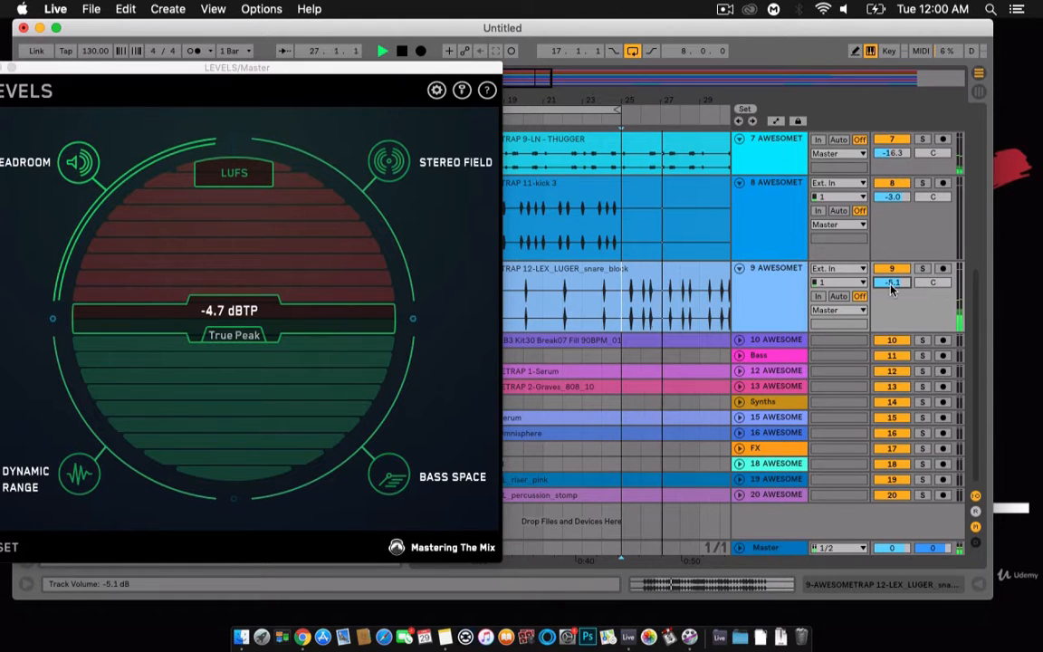
- Fold drum and percussion tracks 3 to 9 to compact the arrangement
scroll(740, 274, up, 3)
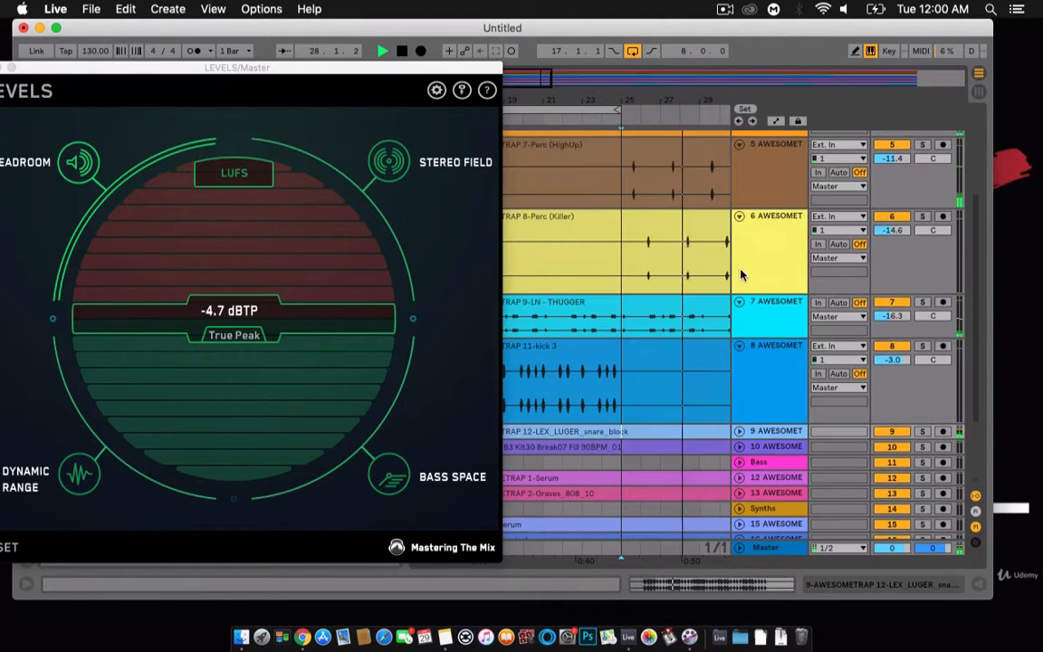
click(739, 346)
click(739, 302)
click(739, 216)
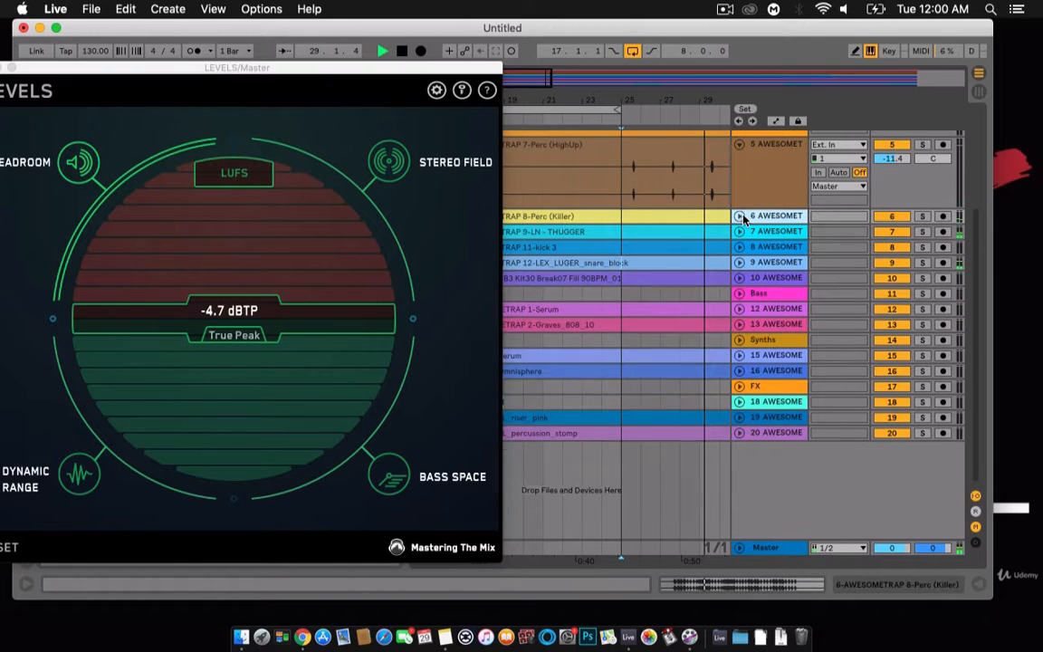
click(740, 144)
scroll(740, 203, up, 4)
click(739, 168)
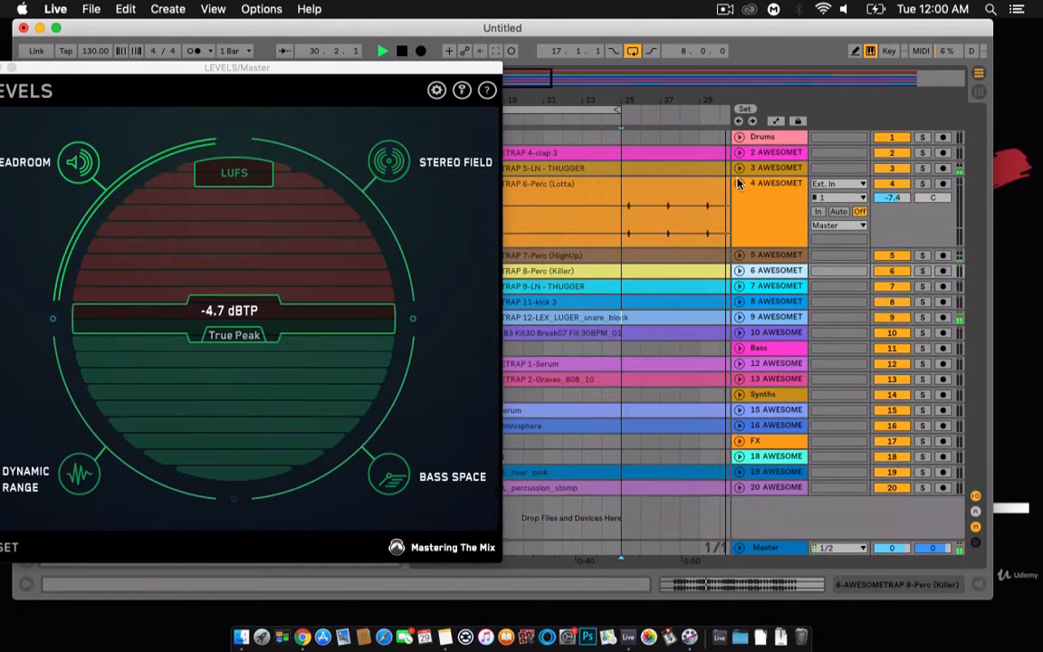
click(739, 184)
- Replay the drums from bar 17 with a fresh true peak reading in LEVELS, and unfold track 12 (Serum)
scroll(625, 193, left, 3)
click(524, 200)
click(546, 139)
key(space)
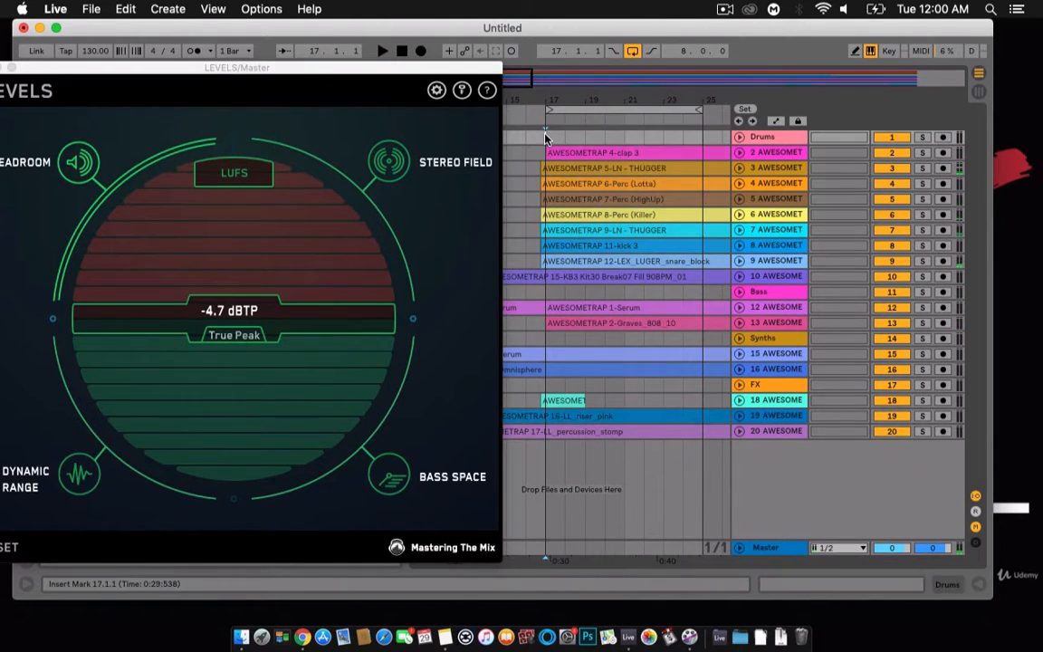
key(space)
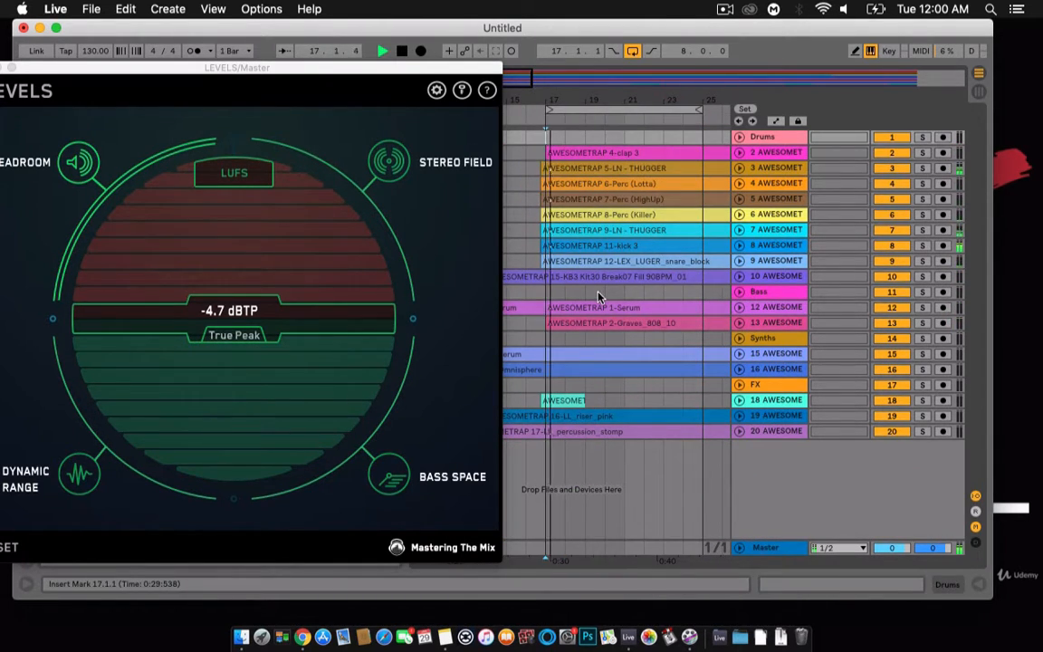
click(738, 308)
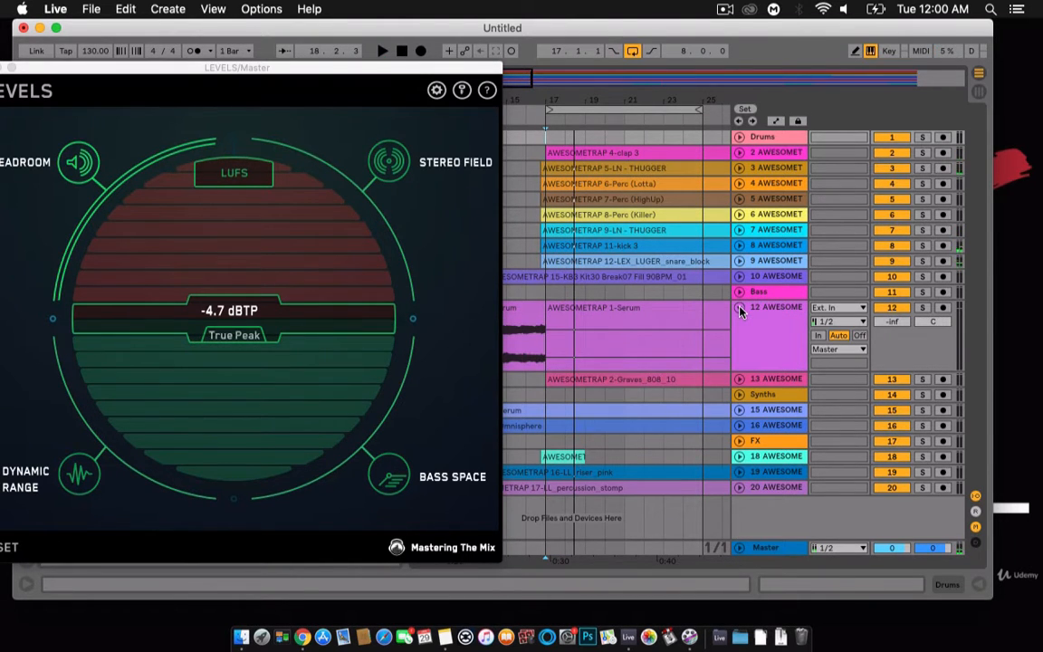
click(174, 324)
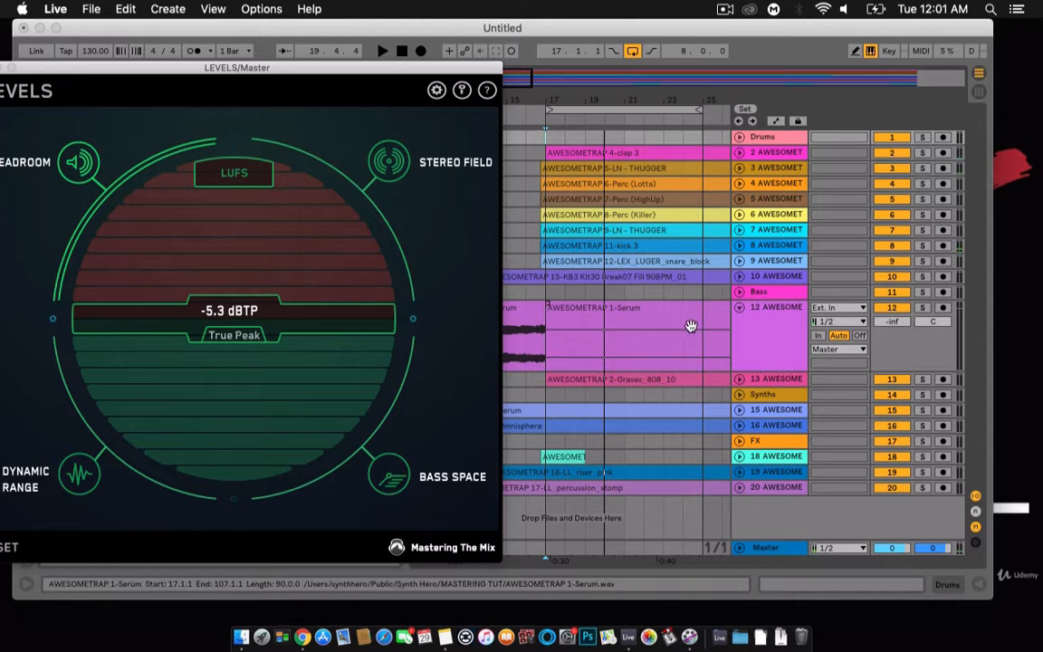
- Move LEVELS aside to inspect the Serum clips on track 12 around bar 17, keeping the meter beside the arrangement
drag(428, 71, 1042, 57)
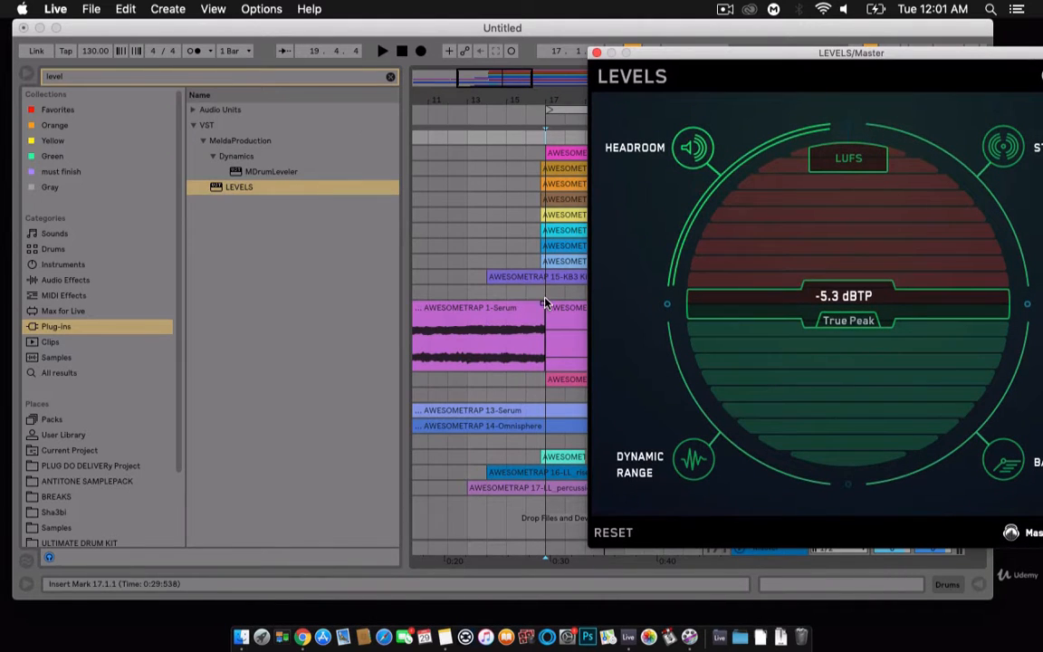
key(space)
drag(834, 53, 274, 77)
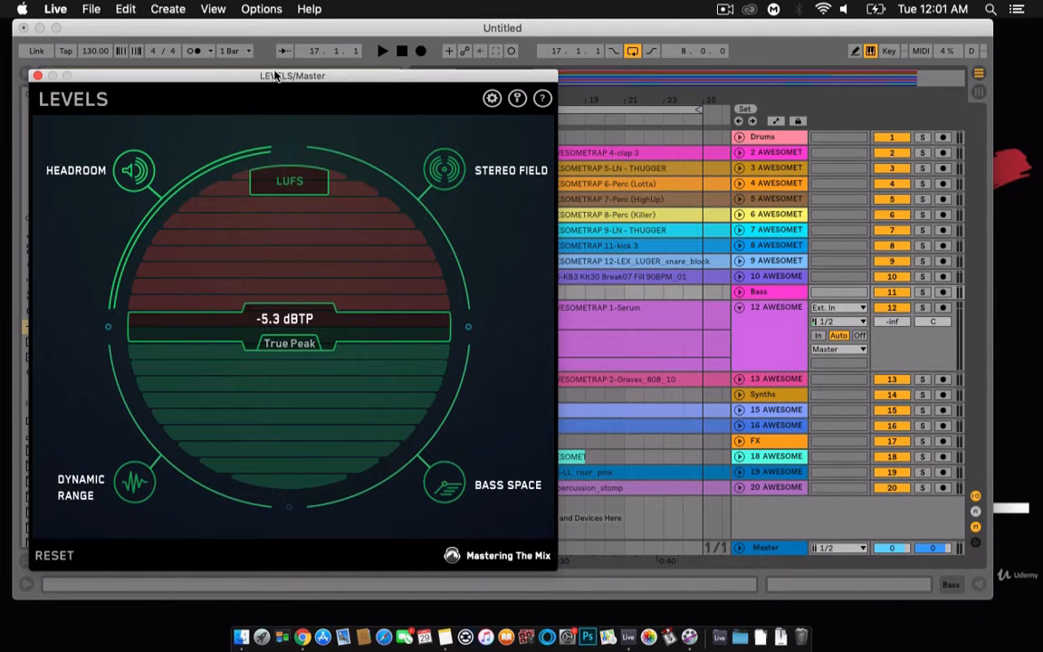
click(600, 333)
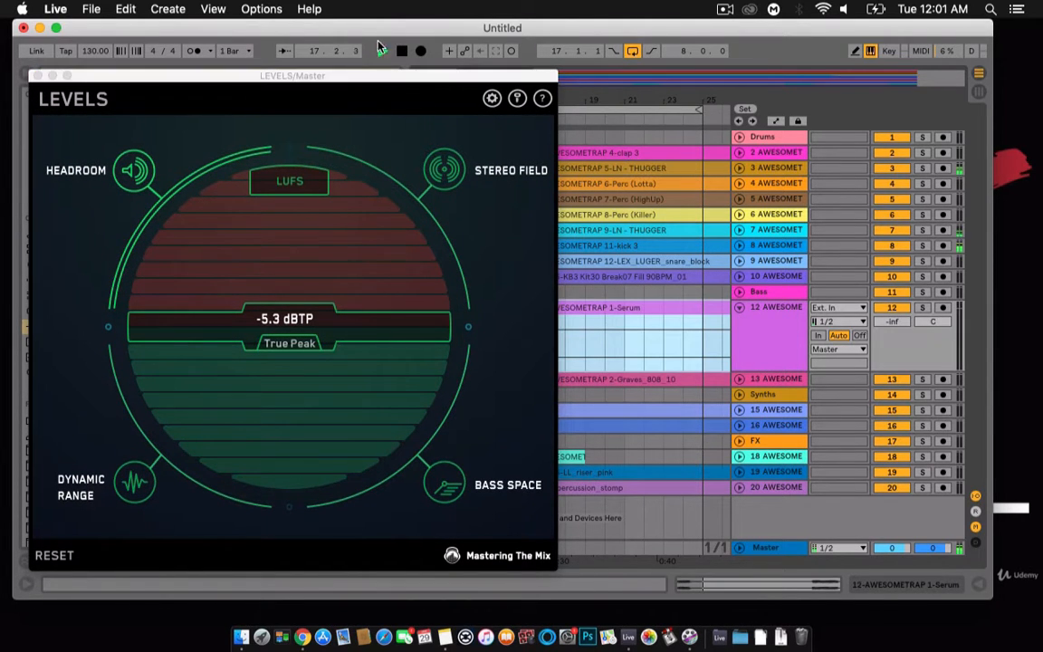
key(space)
drag(271, 76, 116, 58)
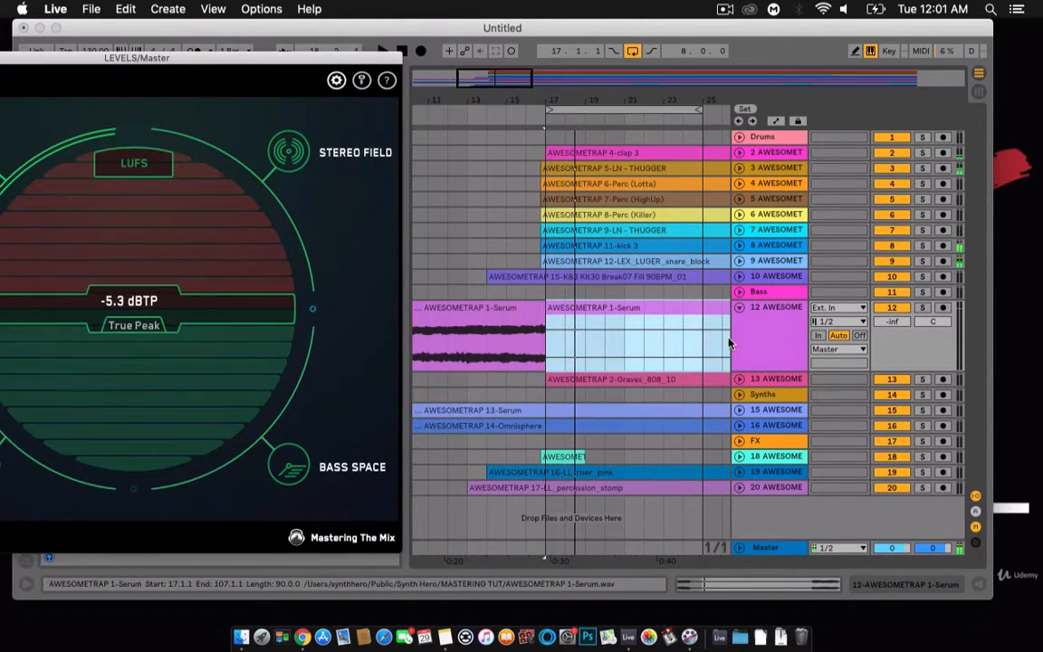
- Unfold track 13 (Graves_808_10) and set its volume to -11.6 dB while watching the true peak in LEVELS
click(739, 378)
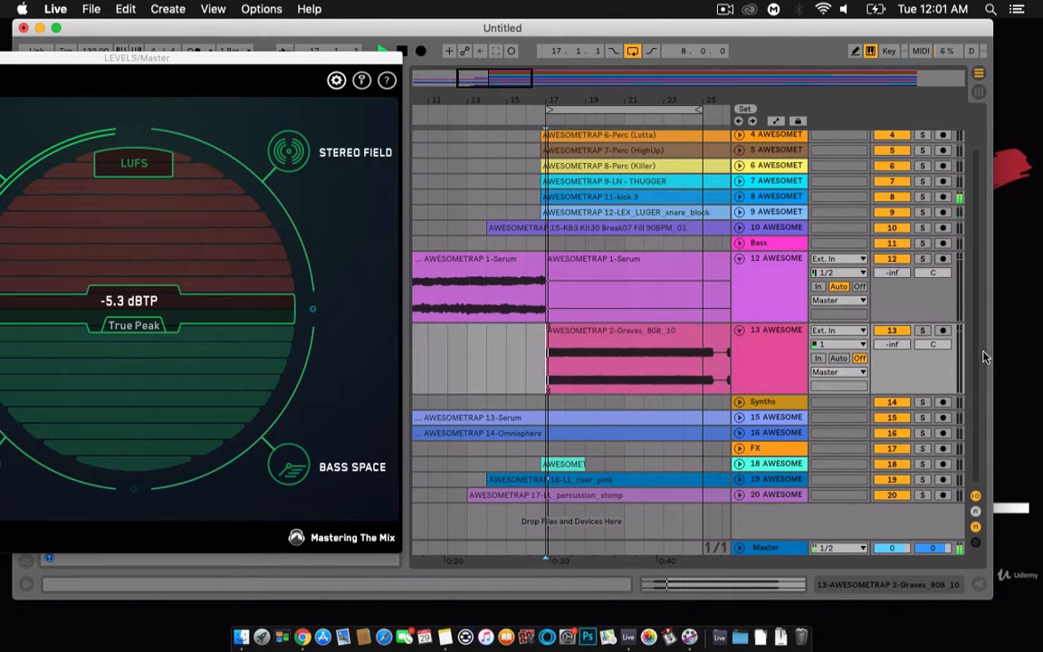
drag(887, 345, 887, 326)
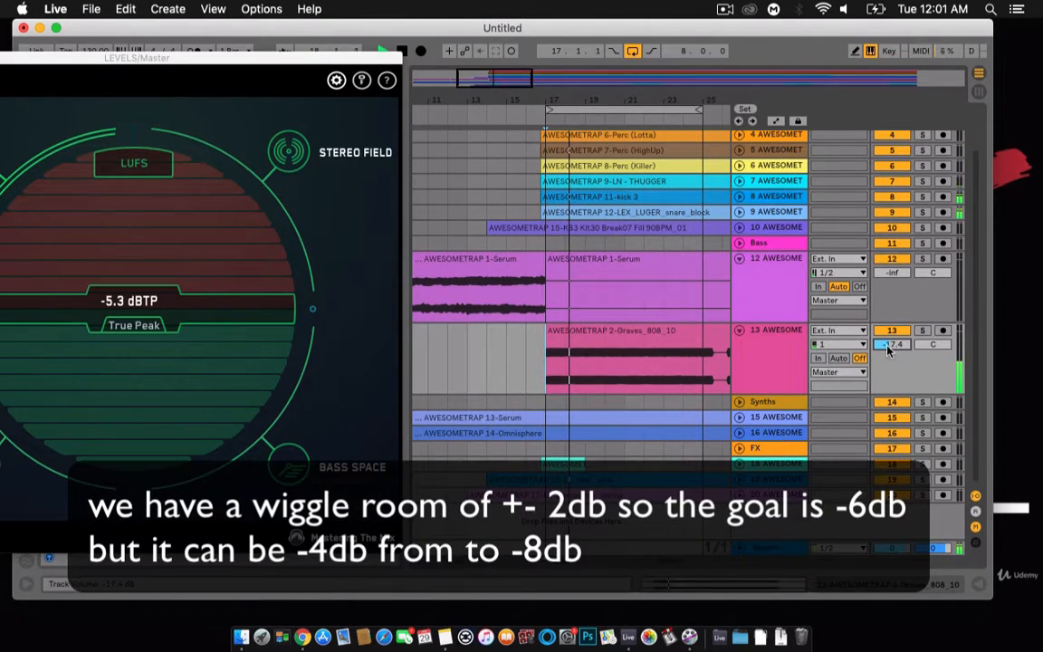
drag(300, 57, 433, 34)
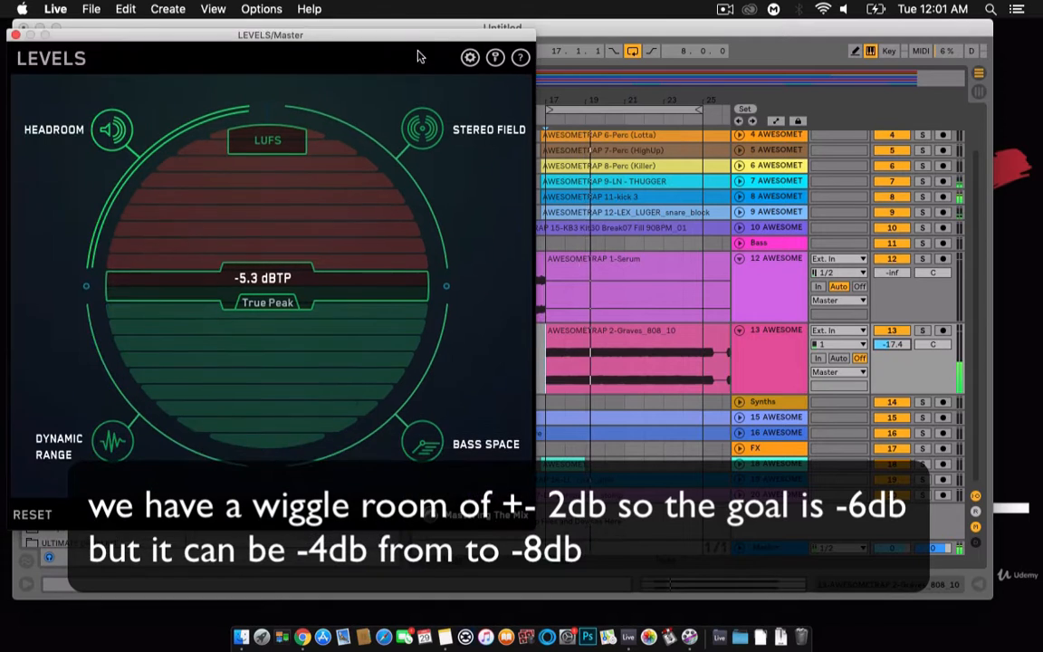
drag(900, 346, 892, 346)
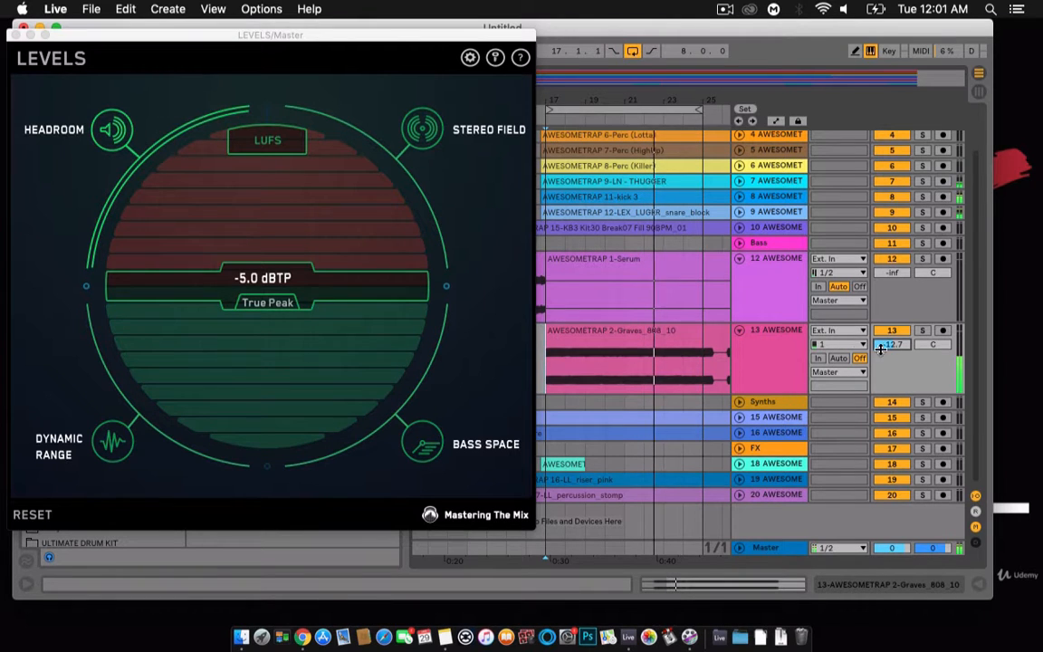
drag(901, 347, 901, 345)
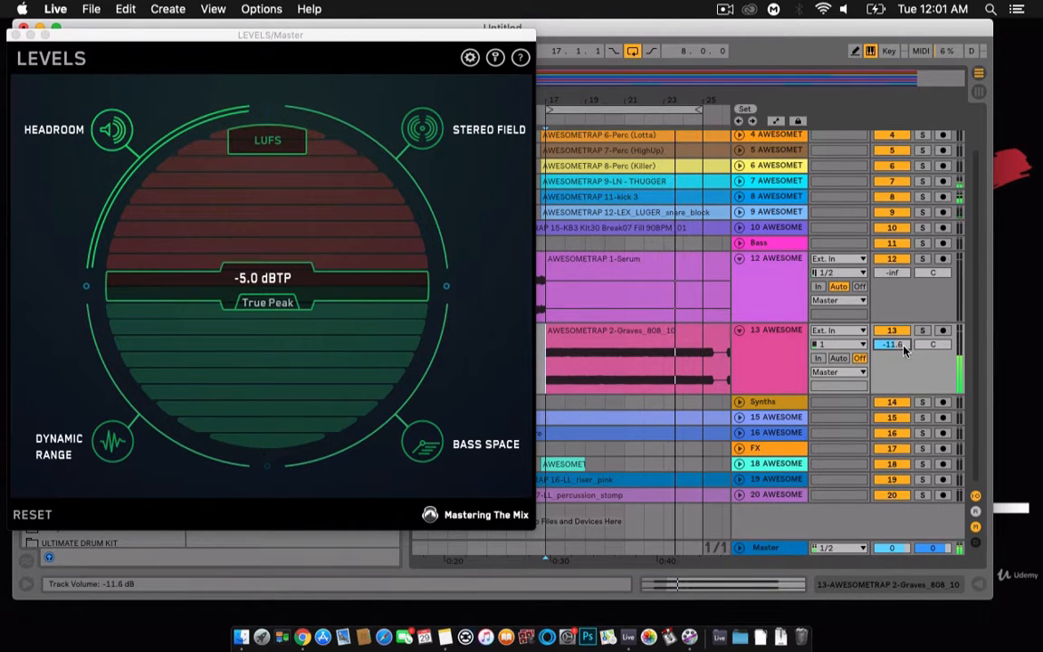
- Fold track 13, hide the browser to widen the arrangement, and play the Serum clip that leads into bar 17
click(740, 333)
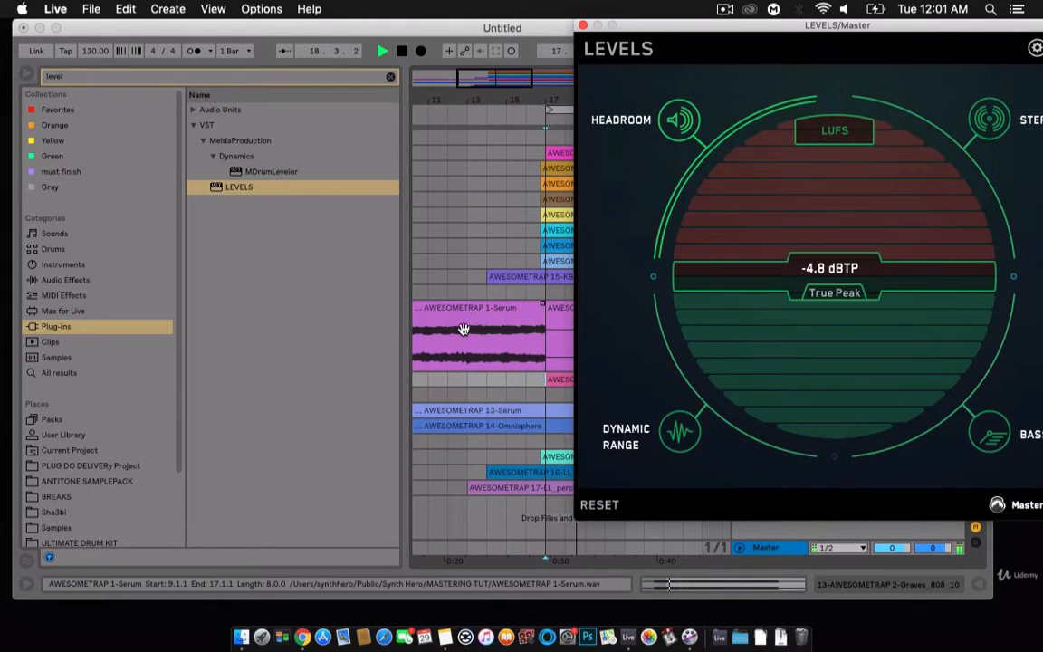
click(462, 329)
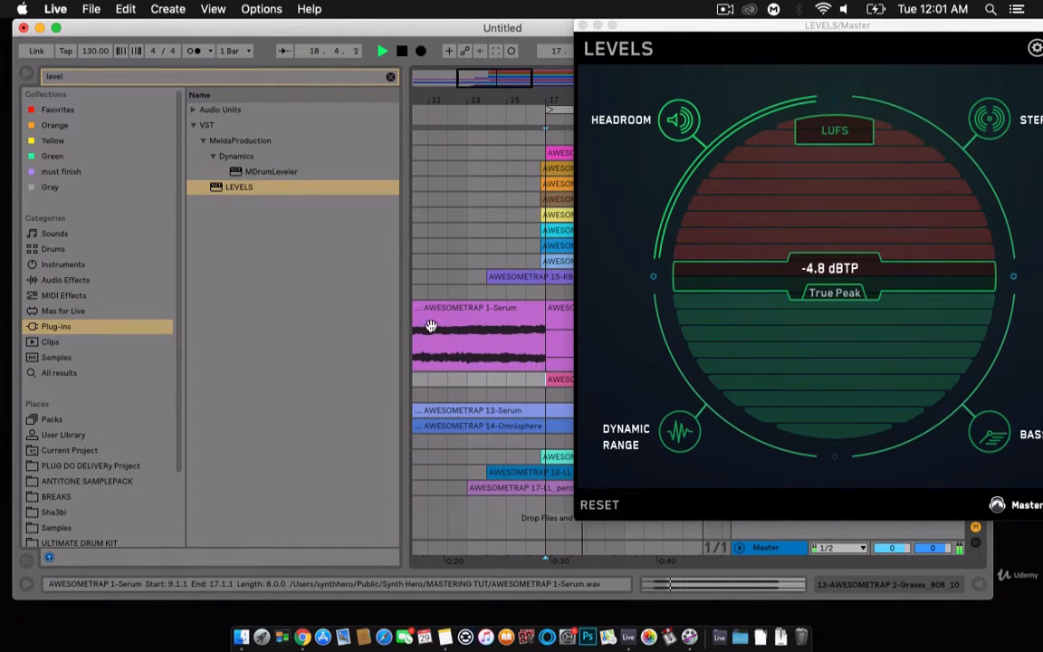
click(389, 255)
drag(403, 236, 27, 236)
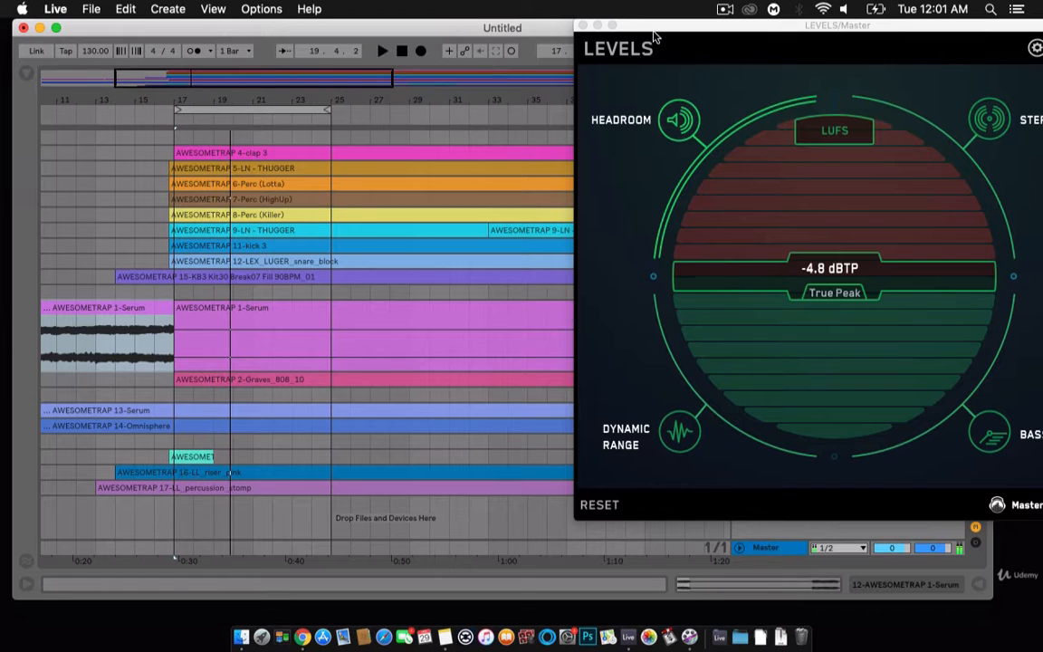
click(665, 152)
click(24, 76)
click(25, 76)
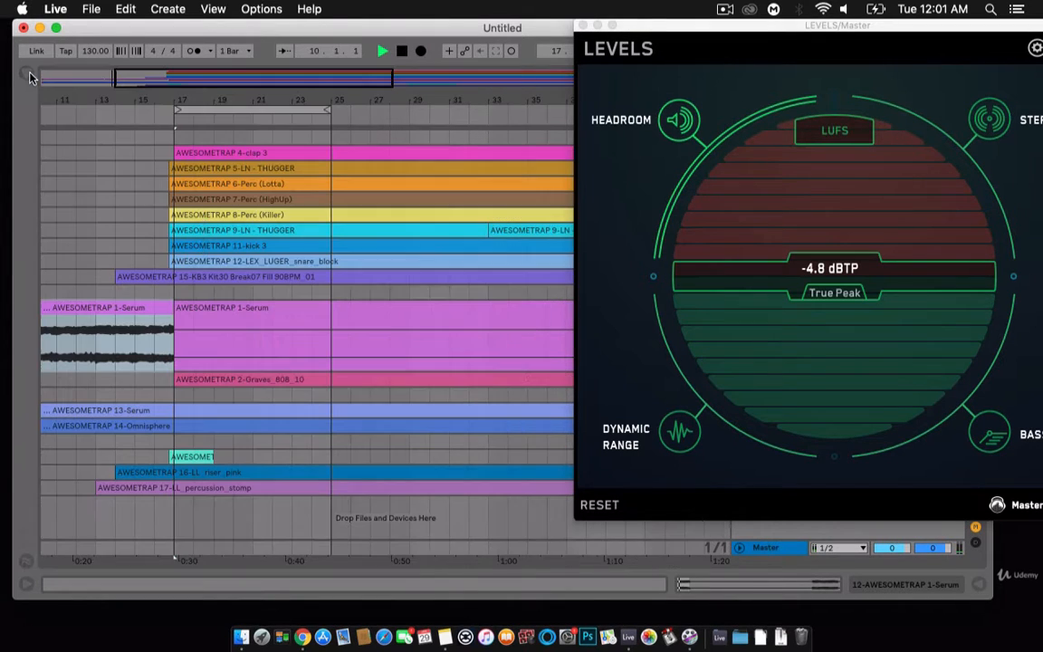
- Uncover the track mixers by moving LEVELS, set track 12 (Serum) volume to -17.3 dB, and replay from bar 17
drag(748, 41, 665, 399)
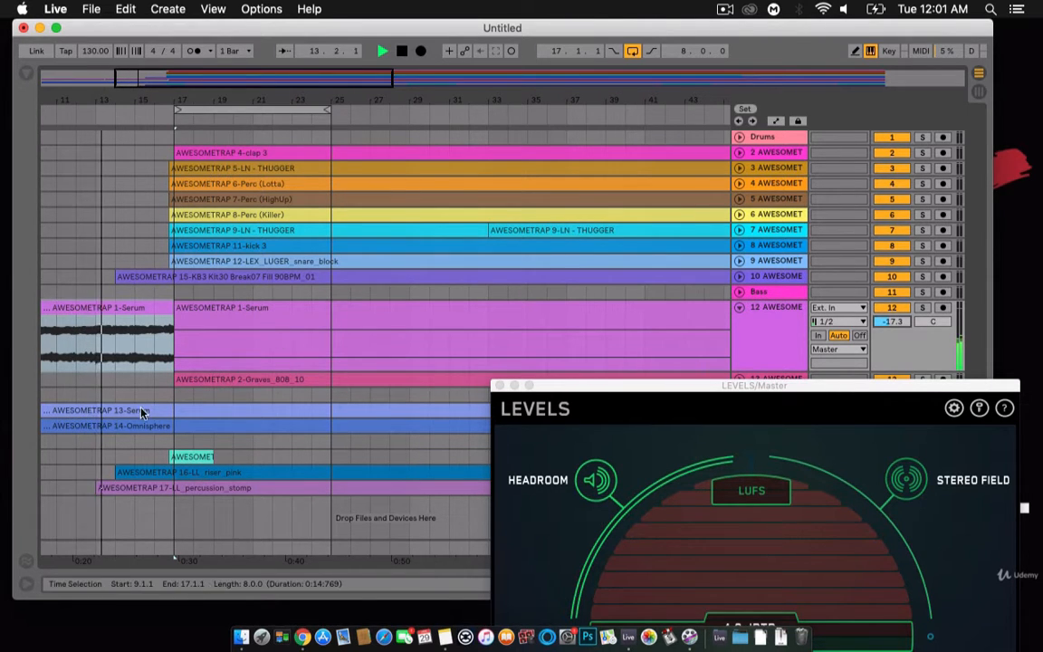
click(172, 304)
key(space)
key(space)
- Zoom out the arrangement and audition the passage from bar 13 into the drop at bar 17 beside the LEVELS meter
drag(225, 76, 364, 113)
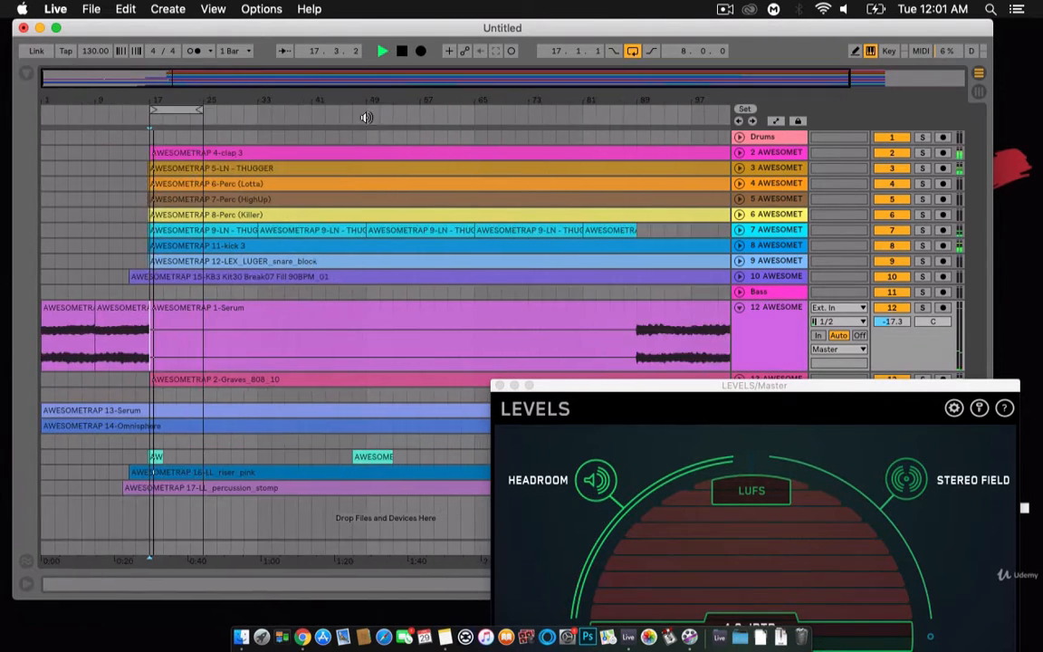
key(space)
click(123, 351)
key(space)
click(134, 352)
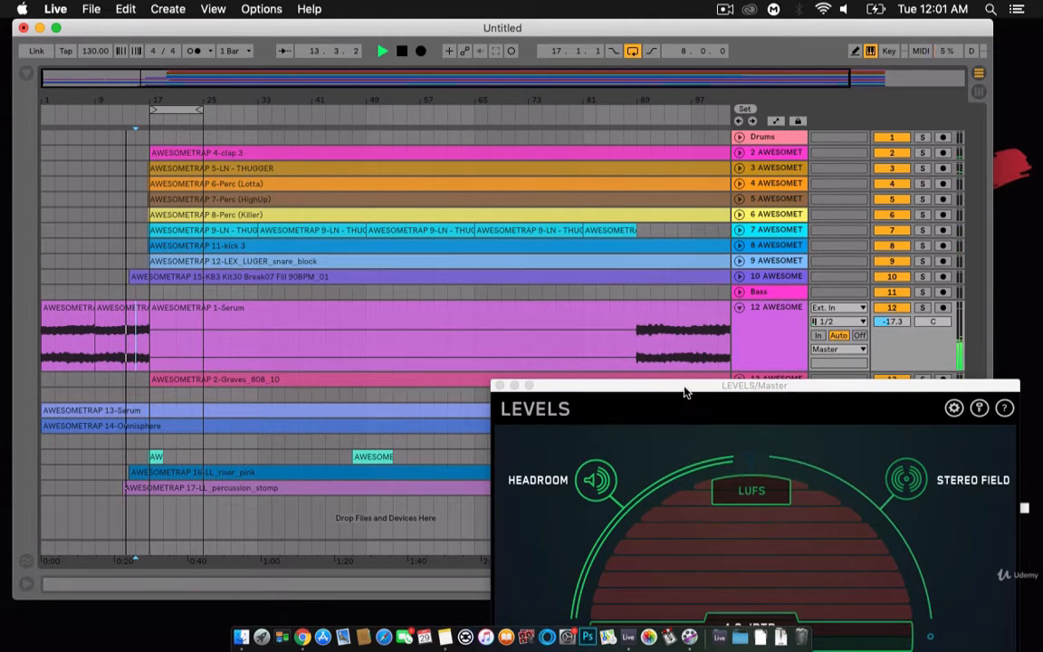
drag(685, 391, 674, 124)
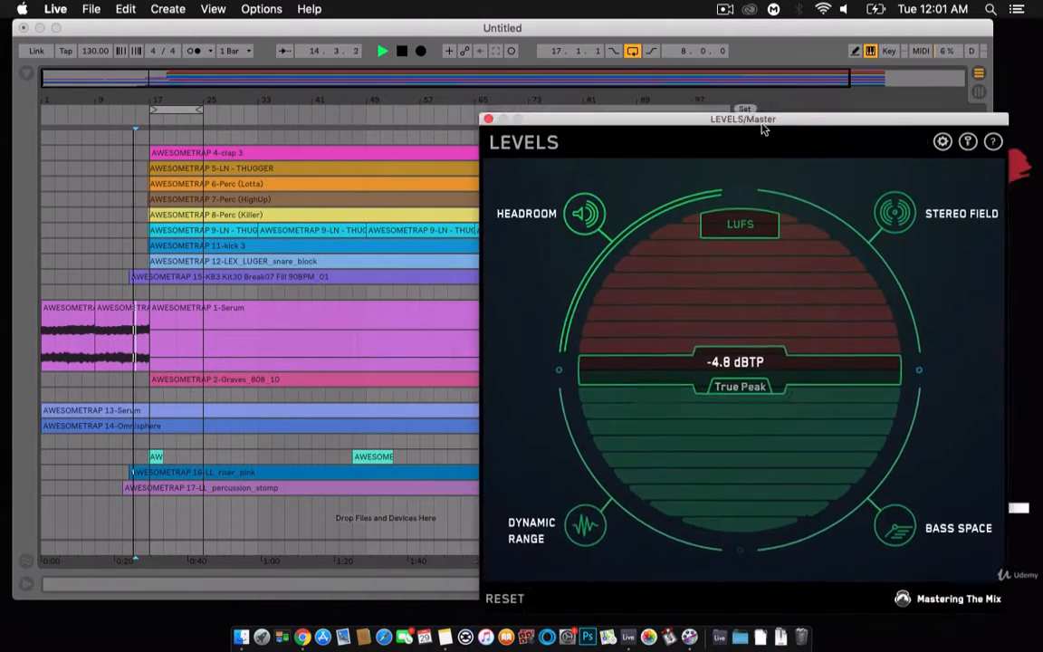
drag(763, 130, 527, 61)
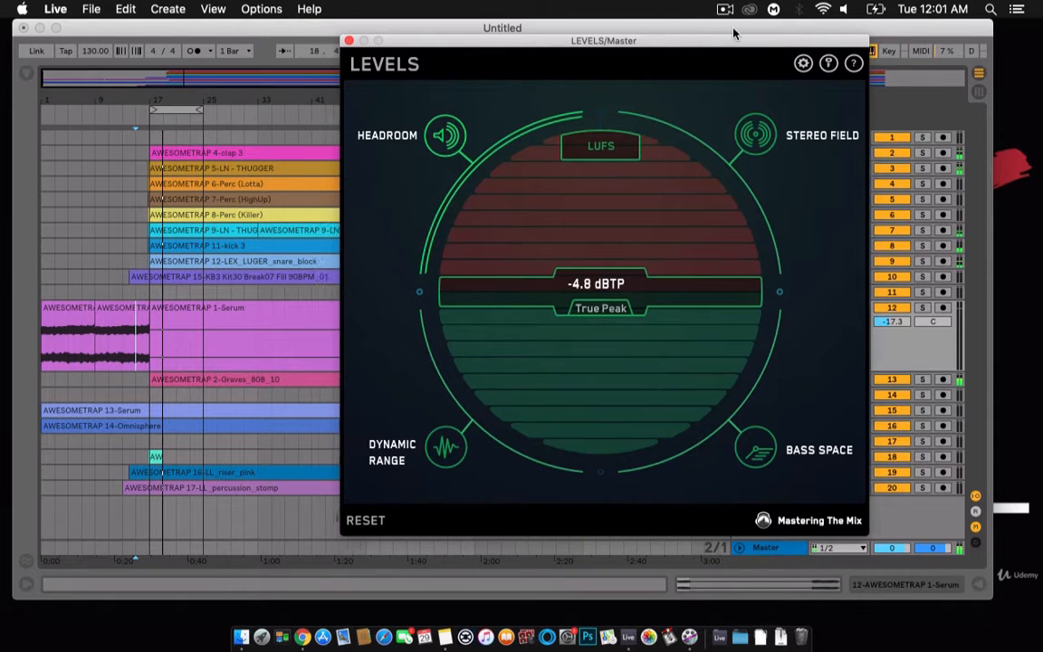
- Unfold track 15 (13-Serum) and set its volume to -26.6 dB while playing the intro, keeping LEVELS clear of the mixer
drag(425, 44, 774, 438)
click(740, 410)
scroll(738, 408, down, 2)
key(space)
click(157, 383)
key(space)
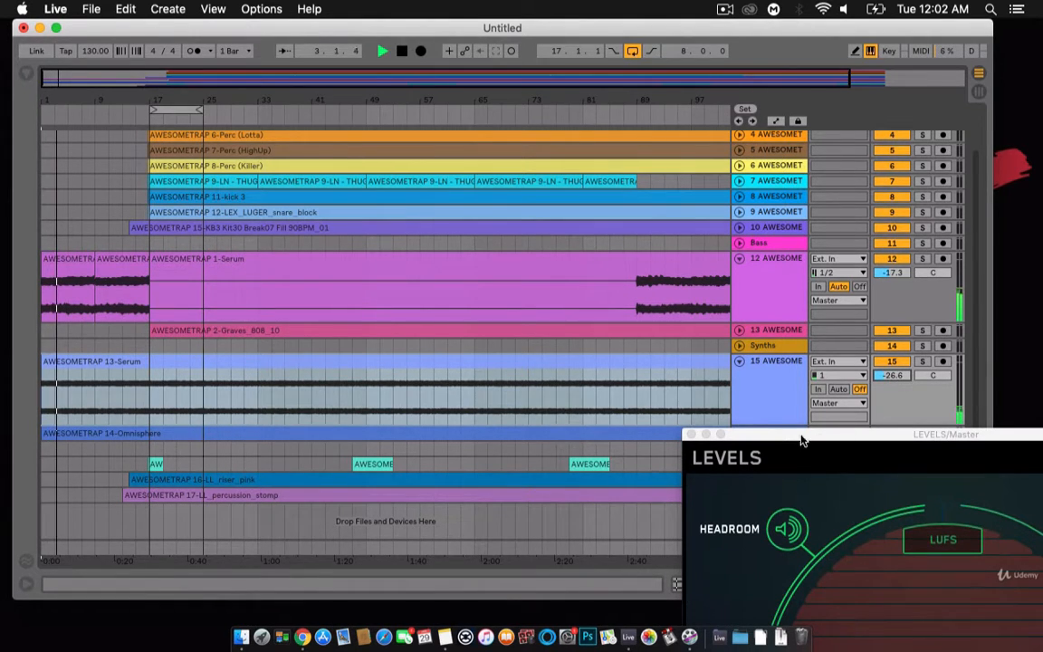
drag(801, 439, 711, 472)
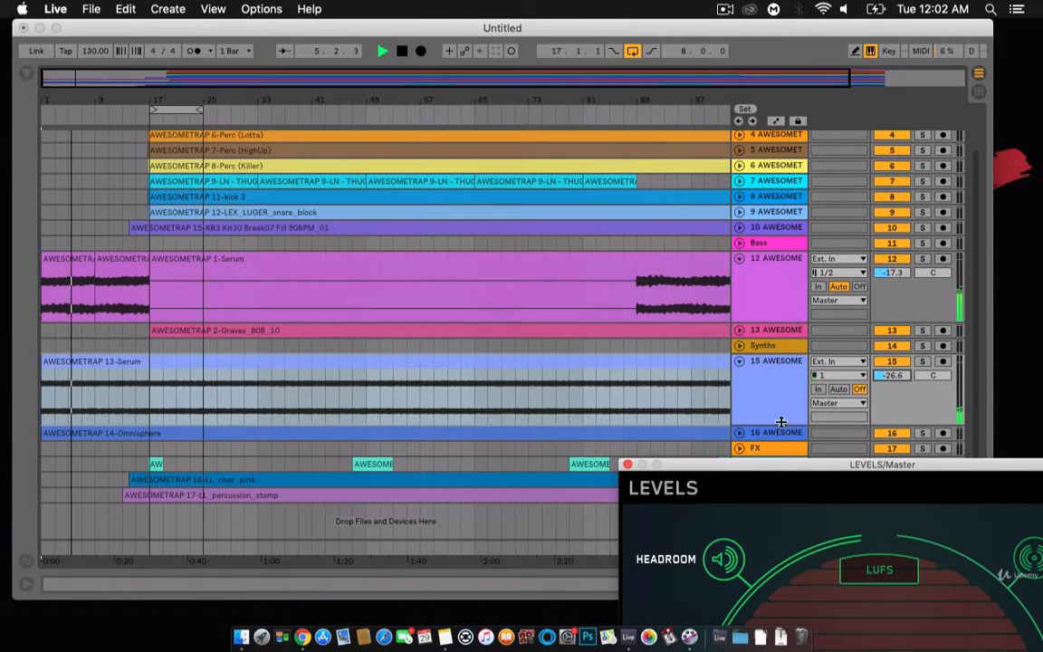
- Raise track 15's volume to -22.3 dB and bring LEVELS into view to monitor the true peak
drag(891, 375, 891, 365)
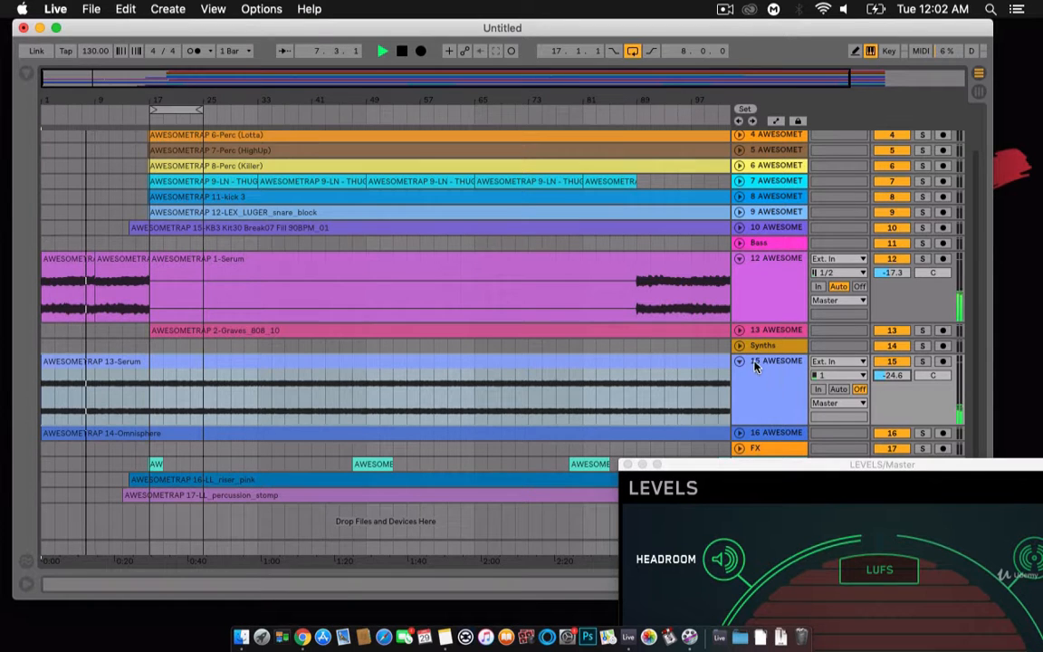
scroll(796, 389, up, 3)
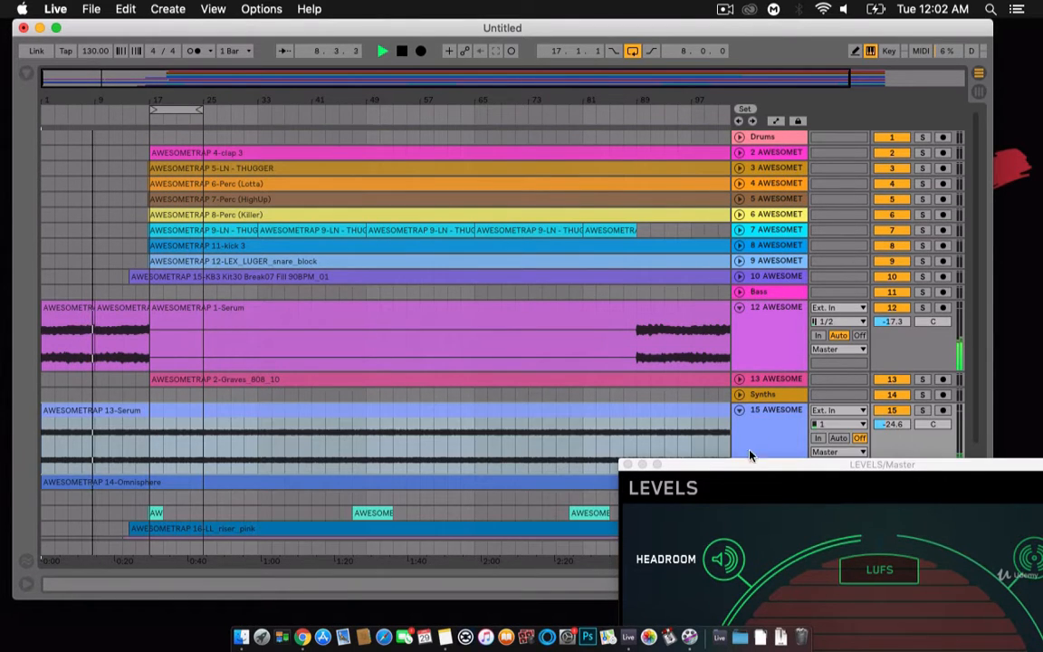
drag(708, 463, 392, 123)
drag(890, 429, 890, 411)
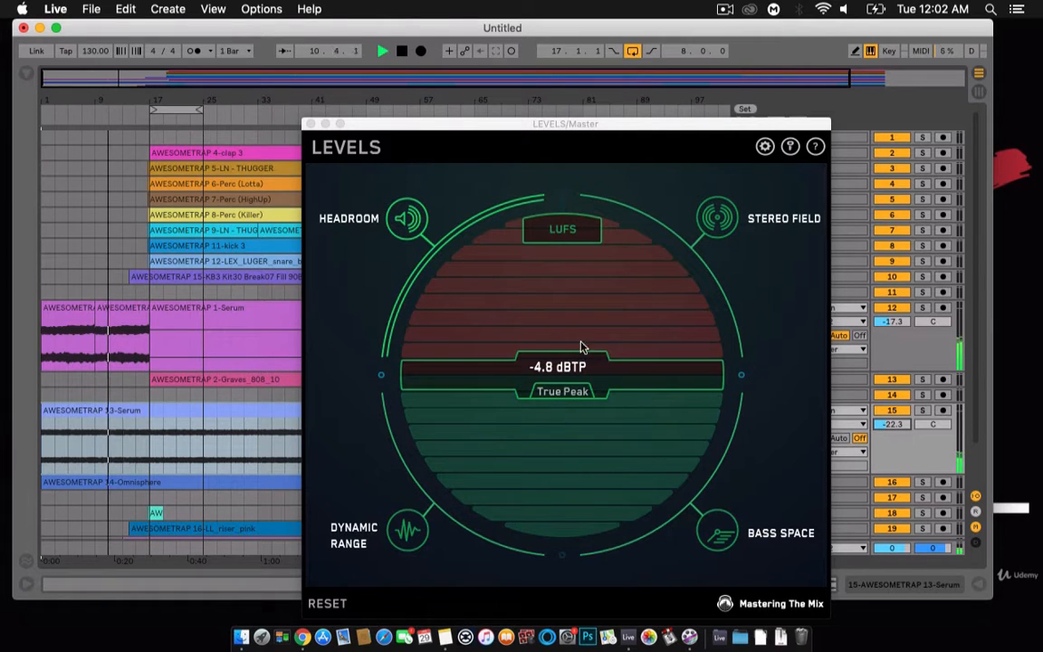
- Move LEVELS aside, unfold track 16 (14-Omnisphere), and set its volume to -14.3 dB while playing from the start
drag(395, 129, 860, 467)
scroll(362, 249, down, 3)
click(738, 433)
scroll(705, 291, down, 2)
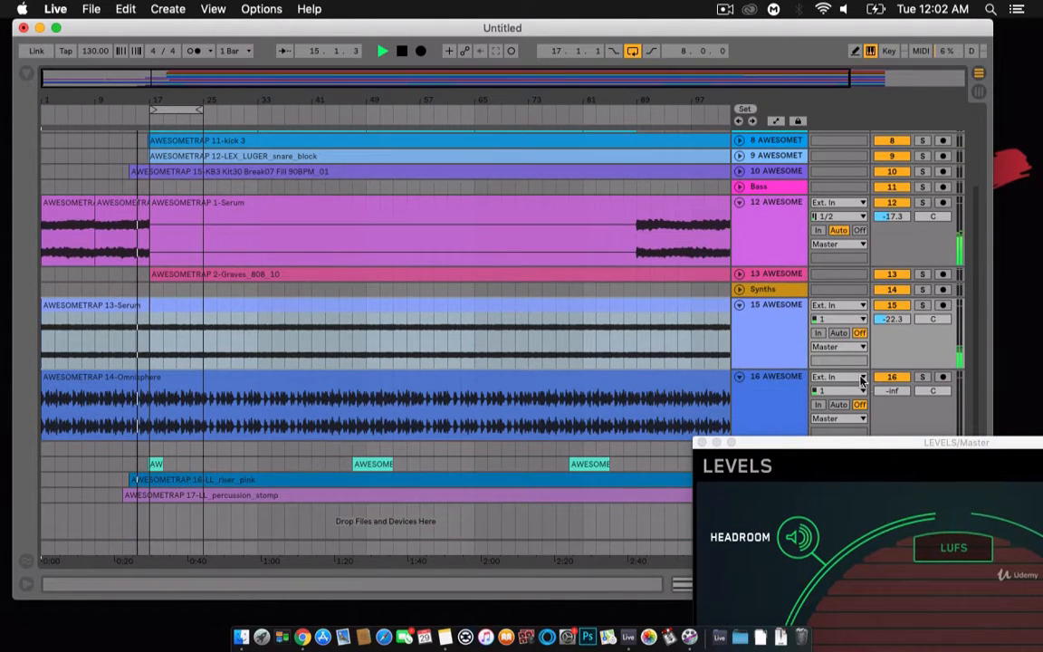
key(space)
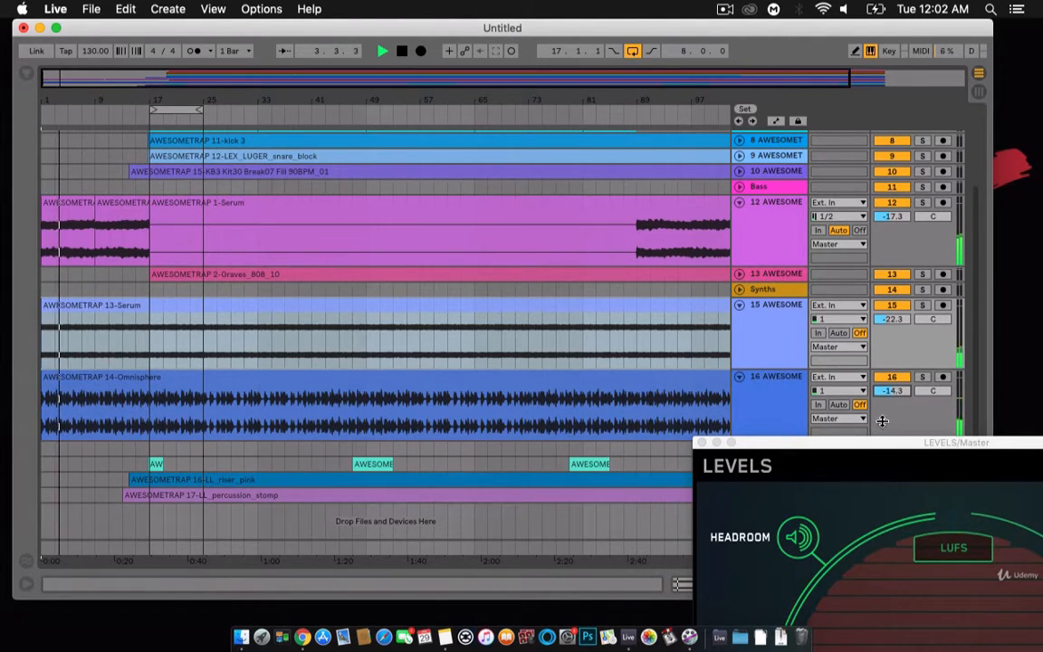
- Reset the true peak reading in LEVELS and raise track 16's volume to -11.8 dB while playing from bar 17
drag(873, 442, 465, 86)
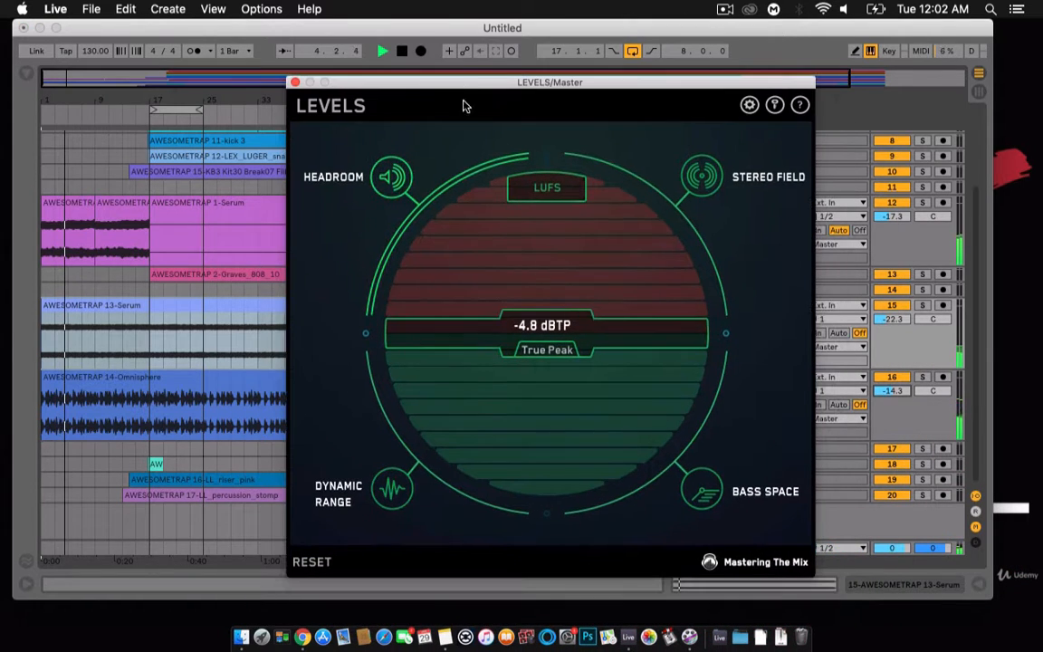
click(560, 317)
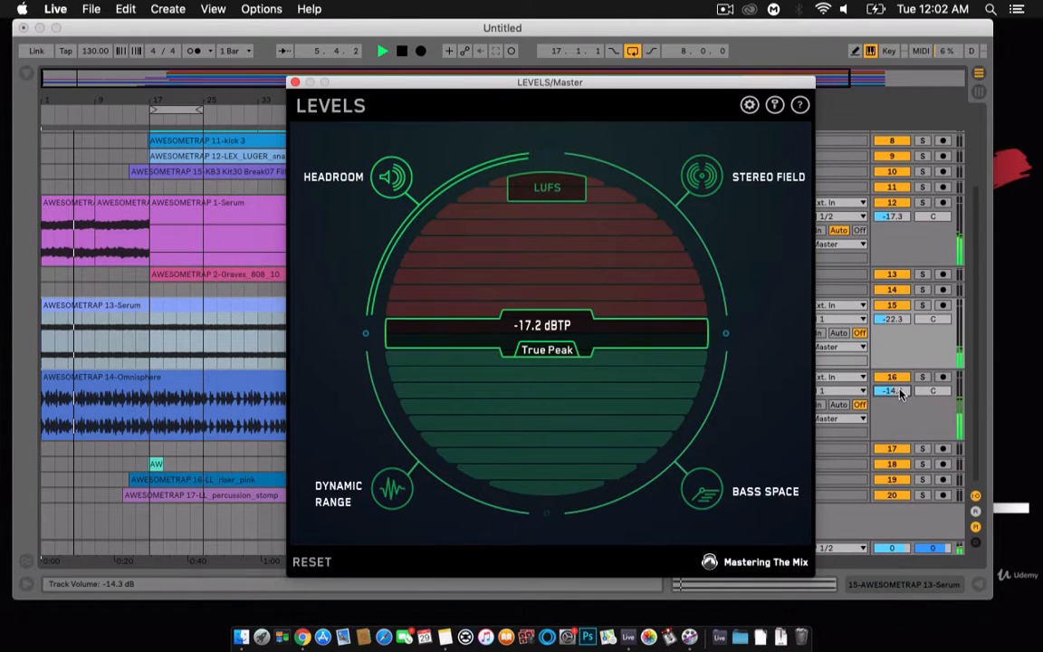
drag(900, 393, 900, 387)
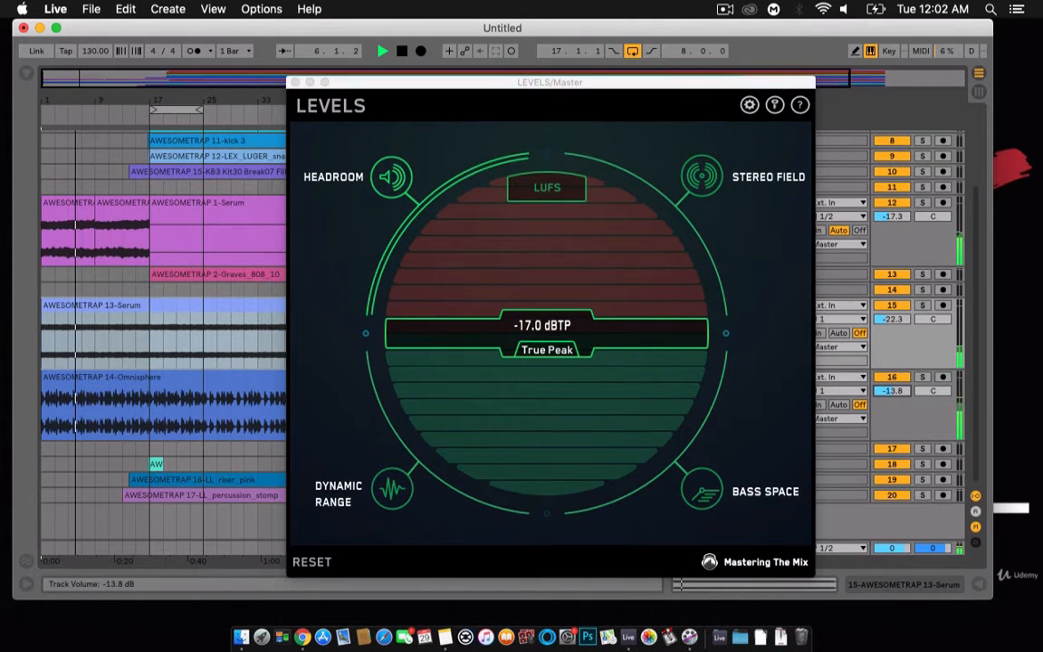
click(152, 425)
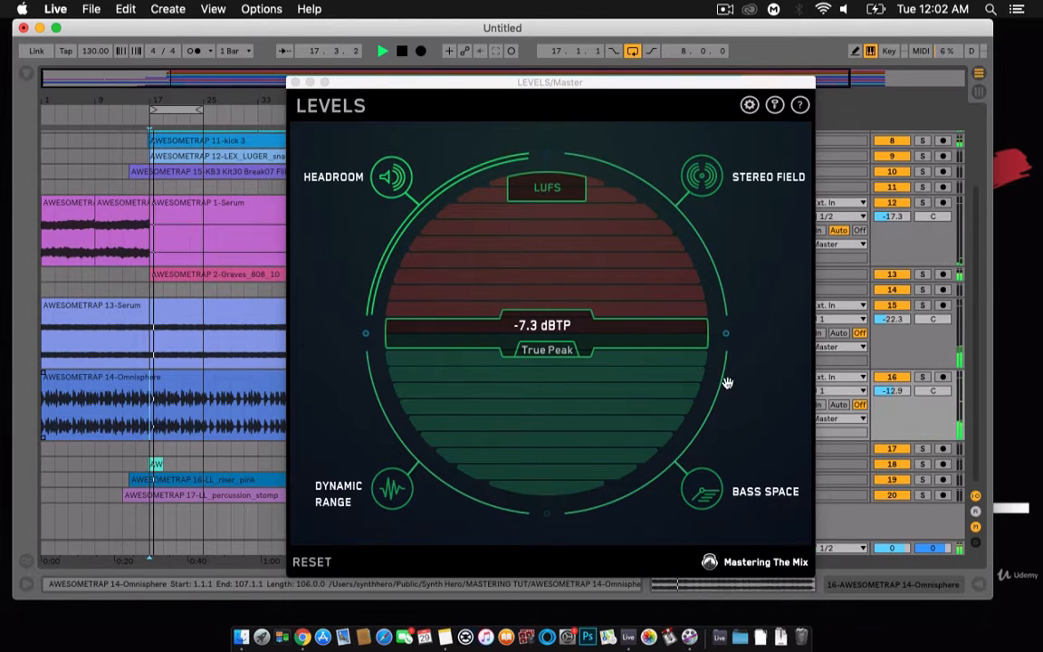
mouse_move(894, 390)
mouse_down()
mouse_move(894, 381)
mouse_move(909, 391)
mouse_move(905, 400)
mouse_up()
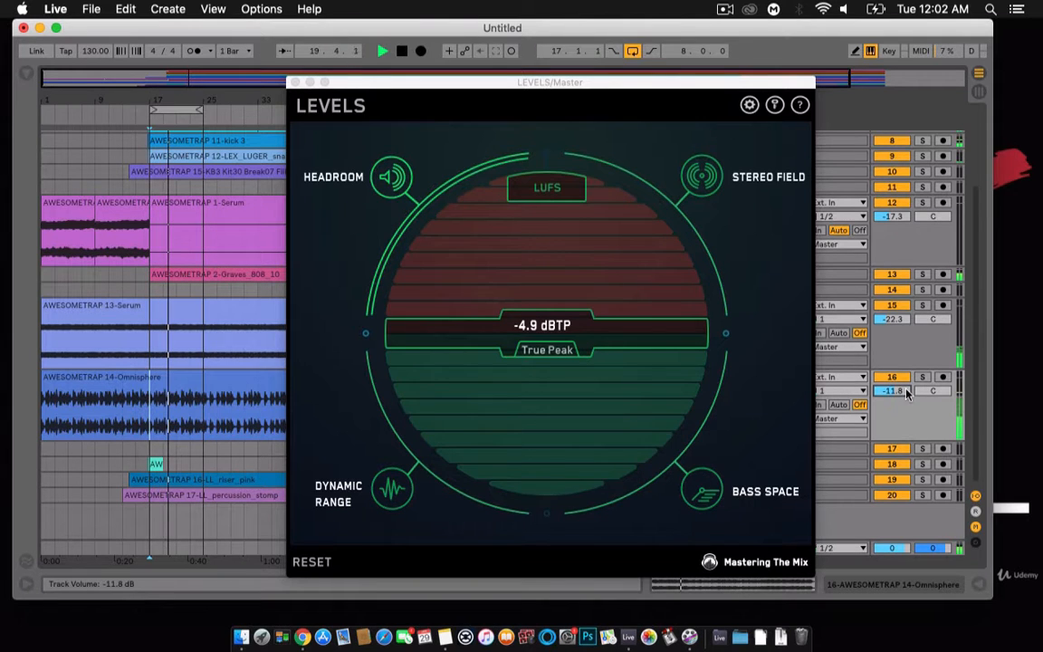
- Look at the Bass Space meter in LEVELS and return to the Headroom meter
drag(539, 83, 525, 31)
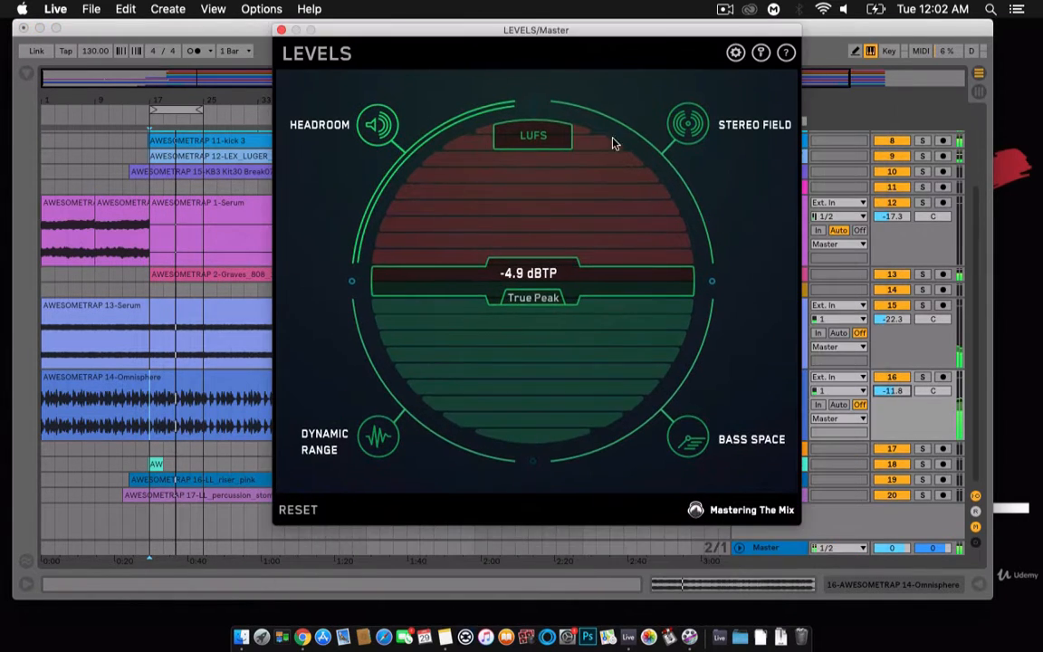
drag(464, 10, 462, 39)
click(675, 438)
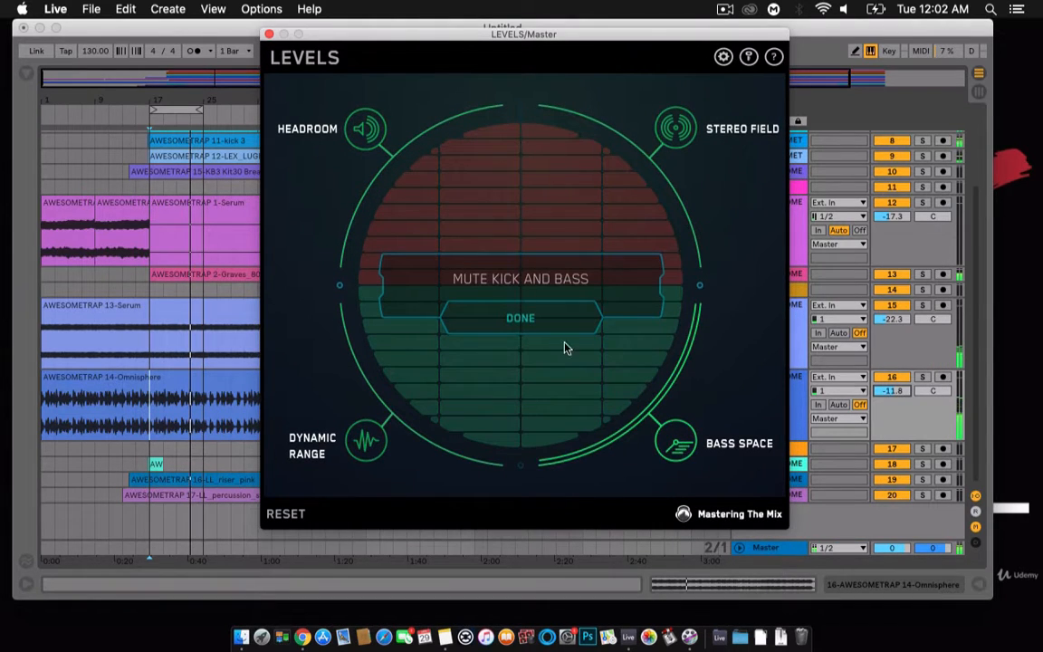
click(371, 134)
- Move LEVELS away from the track mixers and replay the mix from bar 17
drag(456, 32, 878, 39)
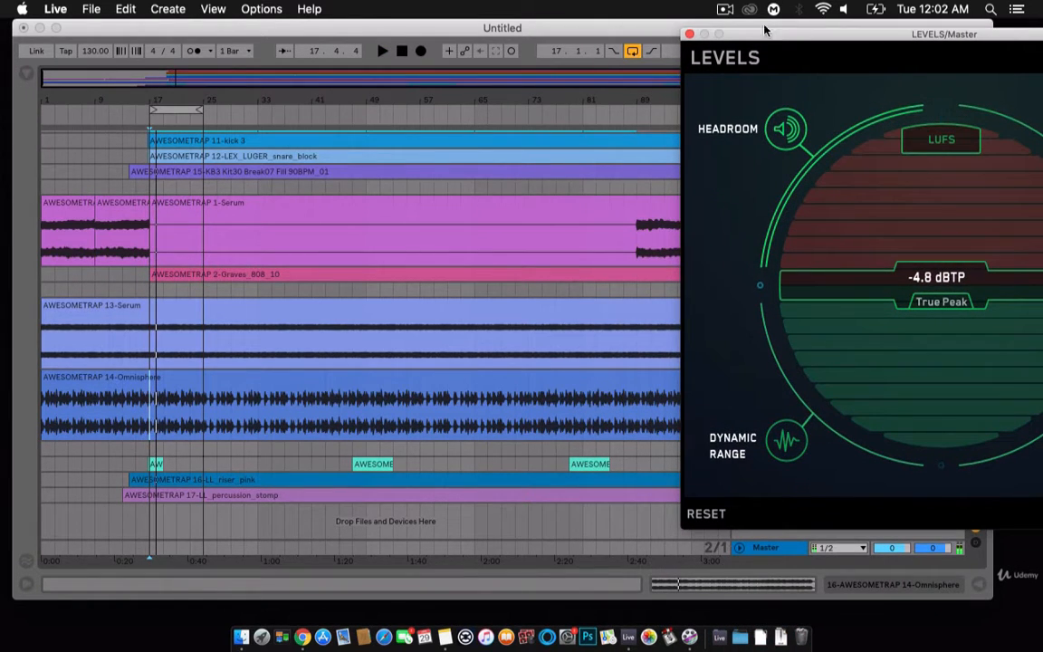
drag(763, 26, 840, 69)
click(738, 550)
key(space)
drag(916, 86, 818, 431)
key(space)
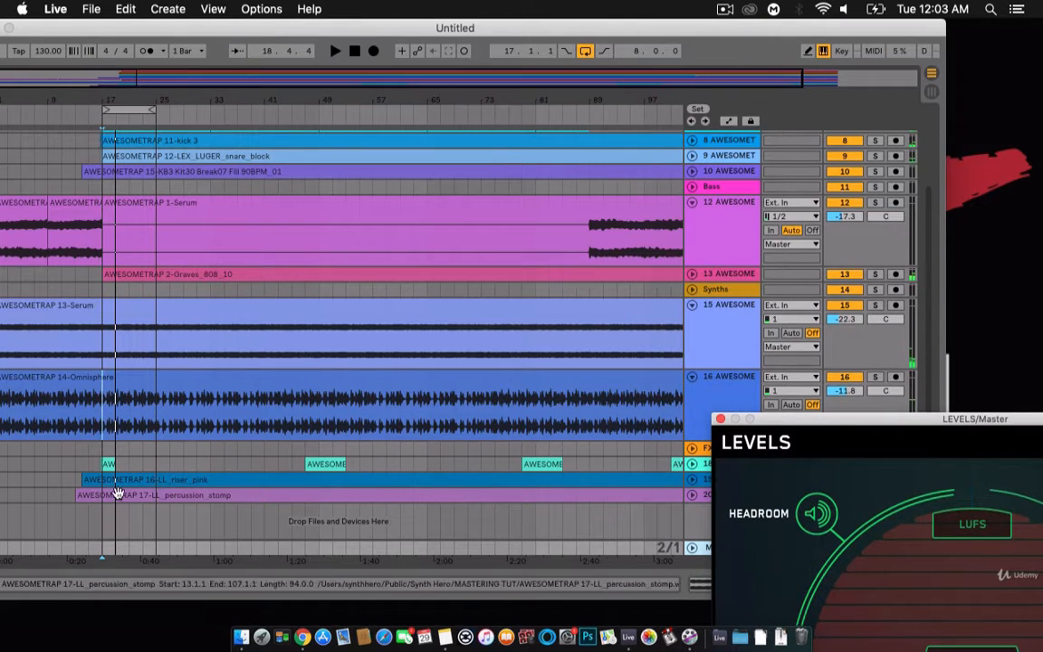
- Fold tracks 16, 15 and 12 to compact the arrangement
click(768, 382)
click(693, 306)
click(694, 324)
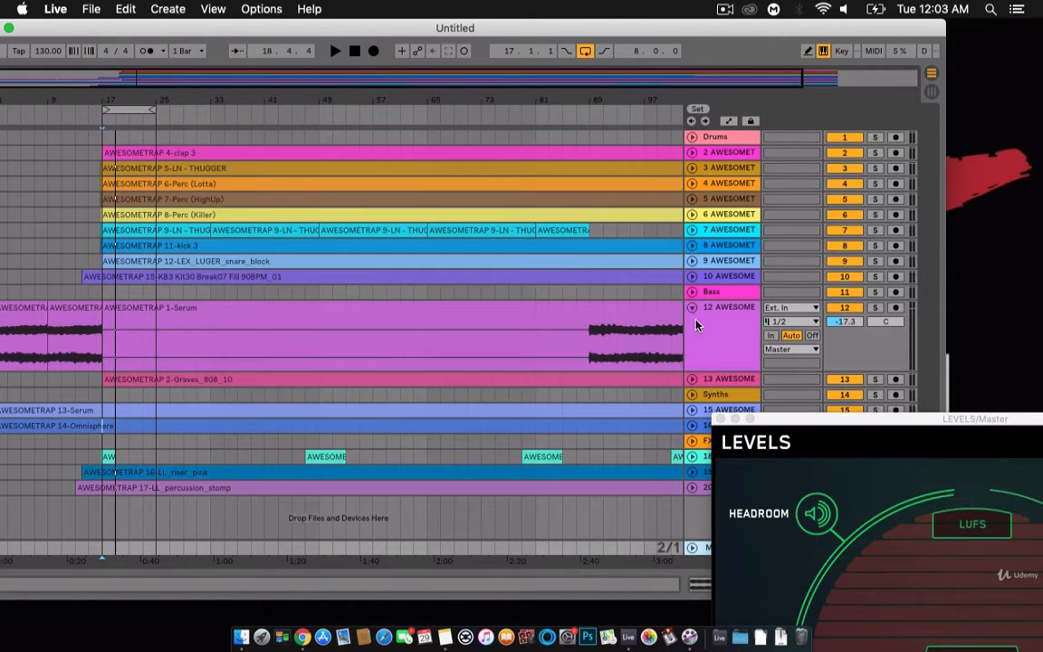
click(692, 308)
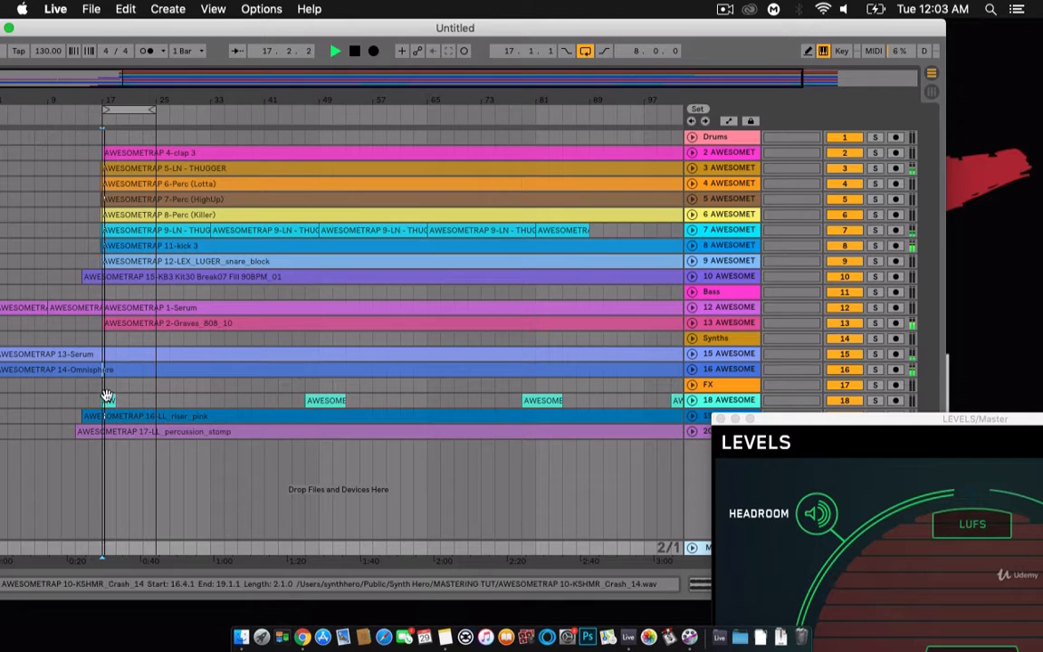
- Unfold track 19 (LL_riser_pink) and set its volume to -21.6 dB while playing the build-up before bar 17
click(88, 416)
click(691, 416)
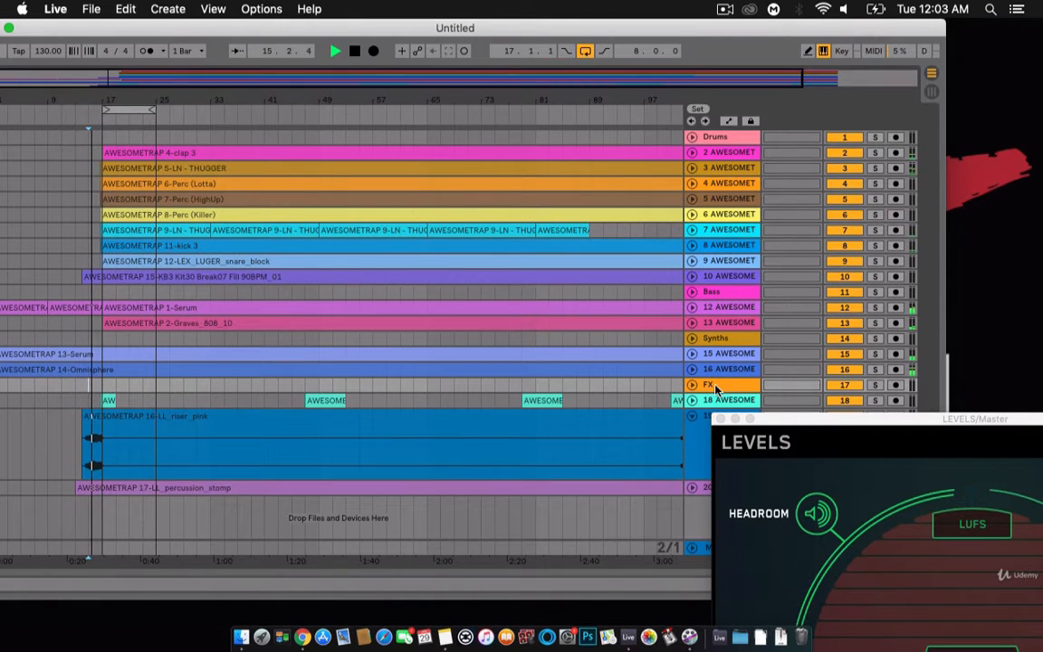
click(534, 419)
drag(852, 422, 1040, 270)
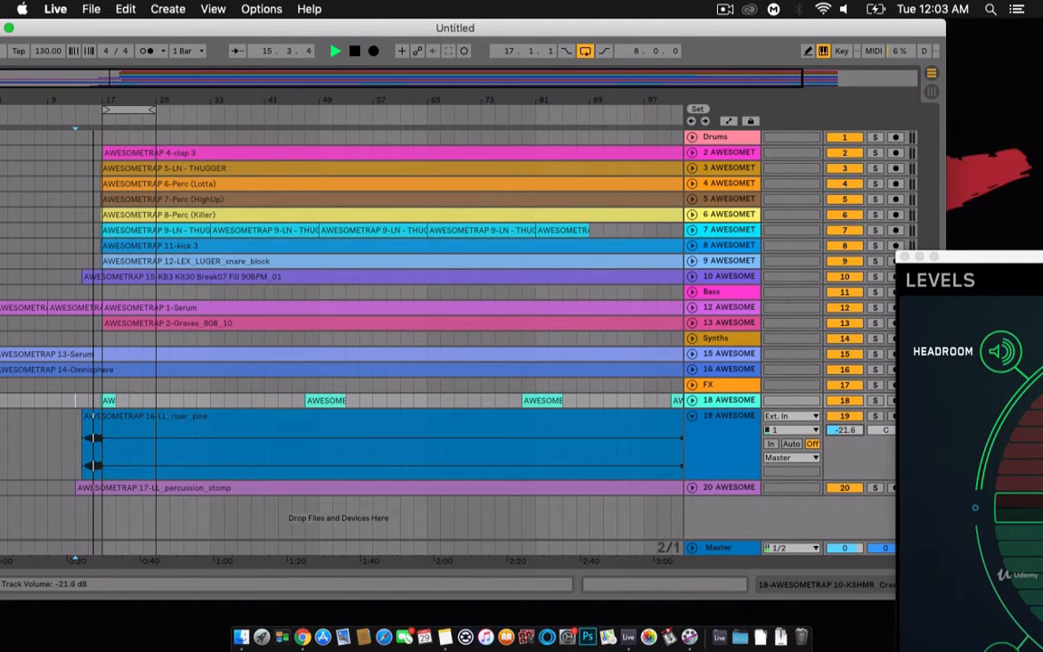
- Unfold track 20 (LL_percussion_stomp) and set its volume to -16.9 dB while playing from bar 13
click(692, 489)
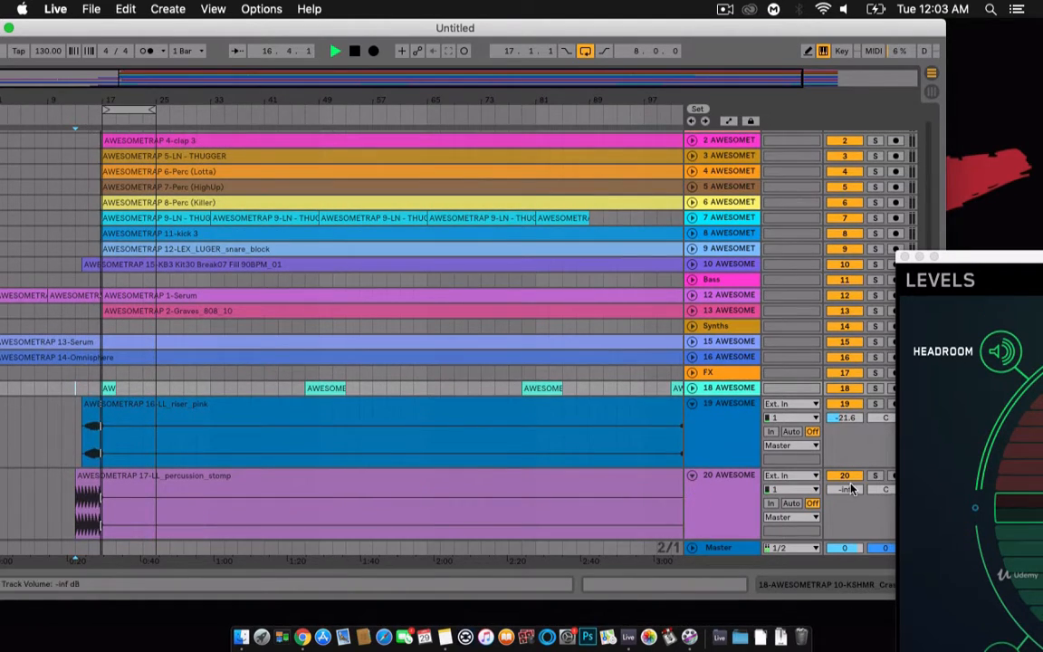
key(space)
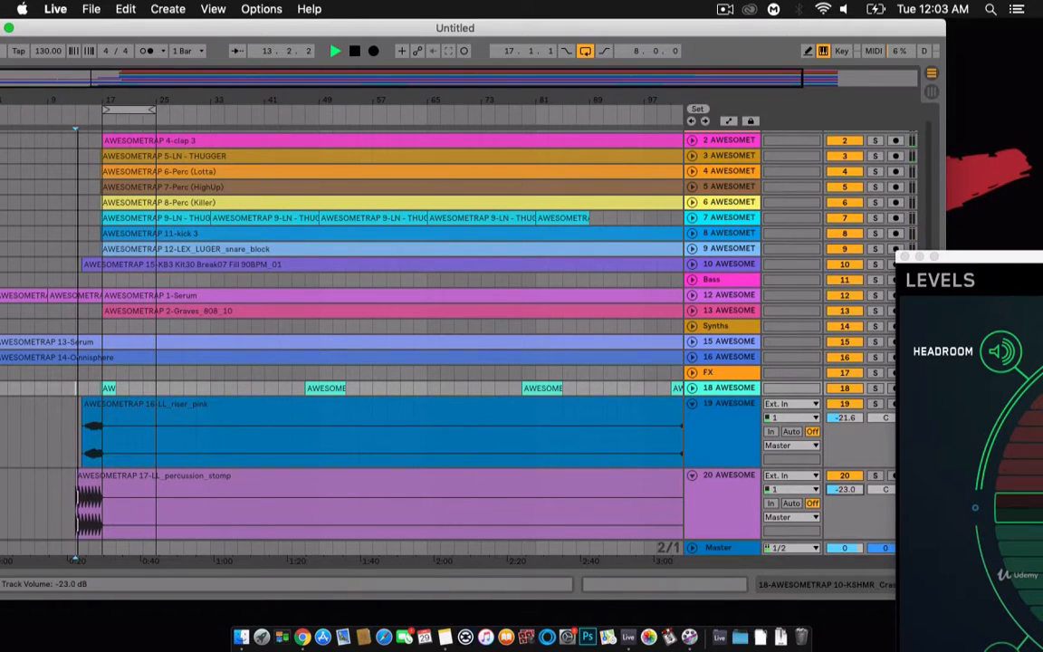
scroll(839, 489, down, 2)
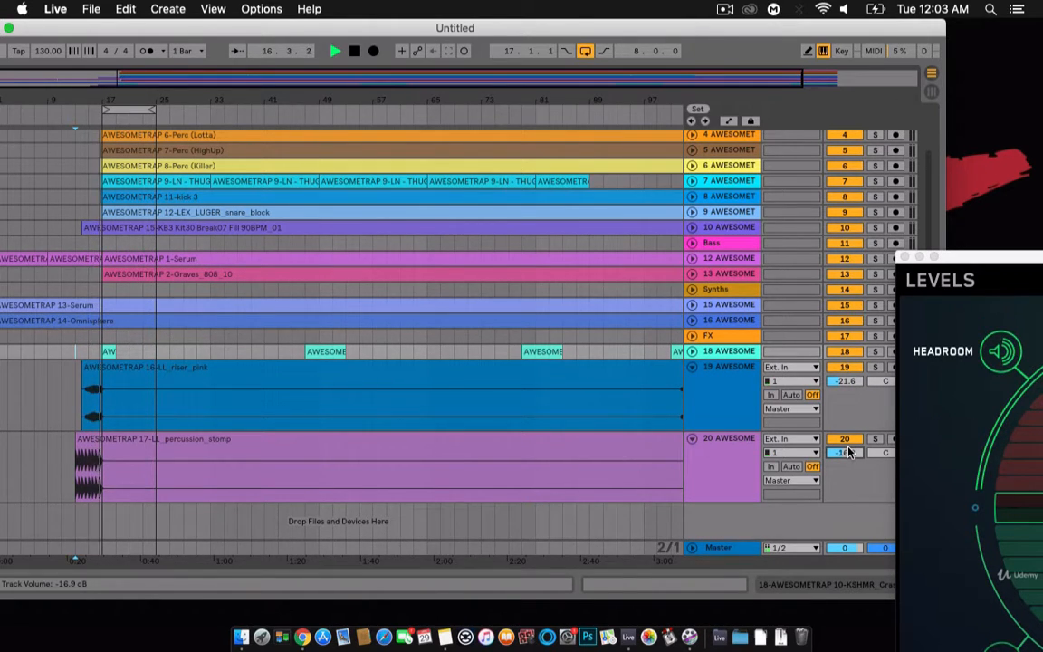
- Unfold track 18 (KSHMR_Crash_14) and set its volume to -21.7 dB while playing from bar 15
click(680, 351)
key(space)
click(692, 352)
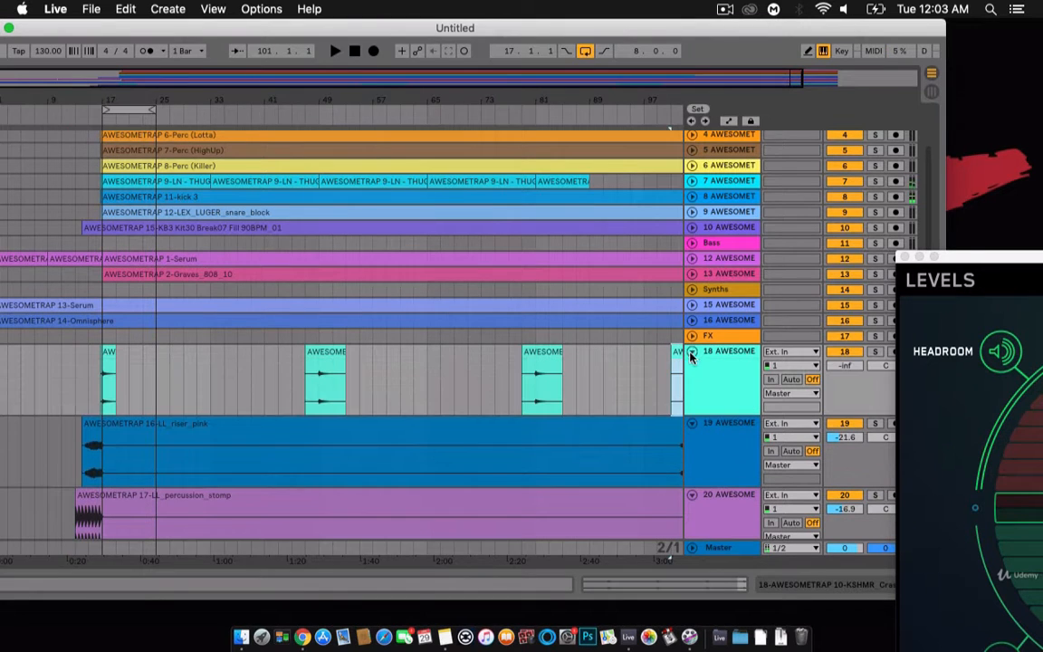
click(114, 387)
click(95, 385)
key(space)
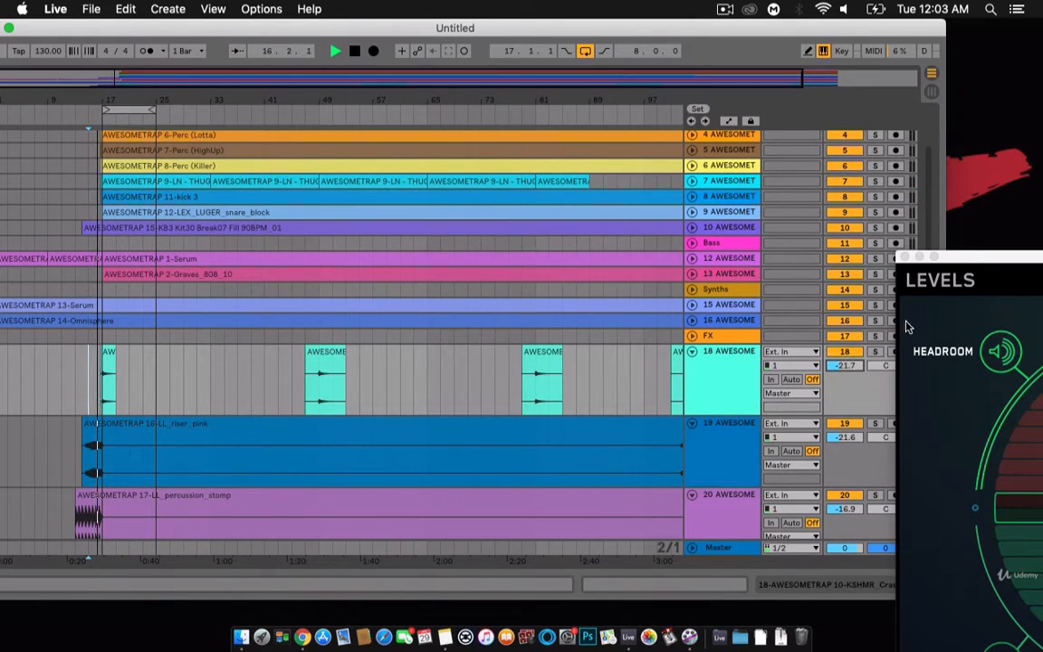
- Raise track 18's volume to -16.3 dB and replay from bar 15 with LEVELS moved closer
drag(953, 254, 759, 362)
drag(844, 366, 844, 349)
key(space)
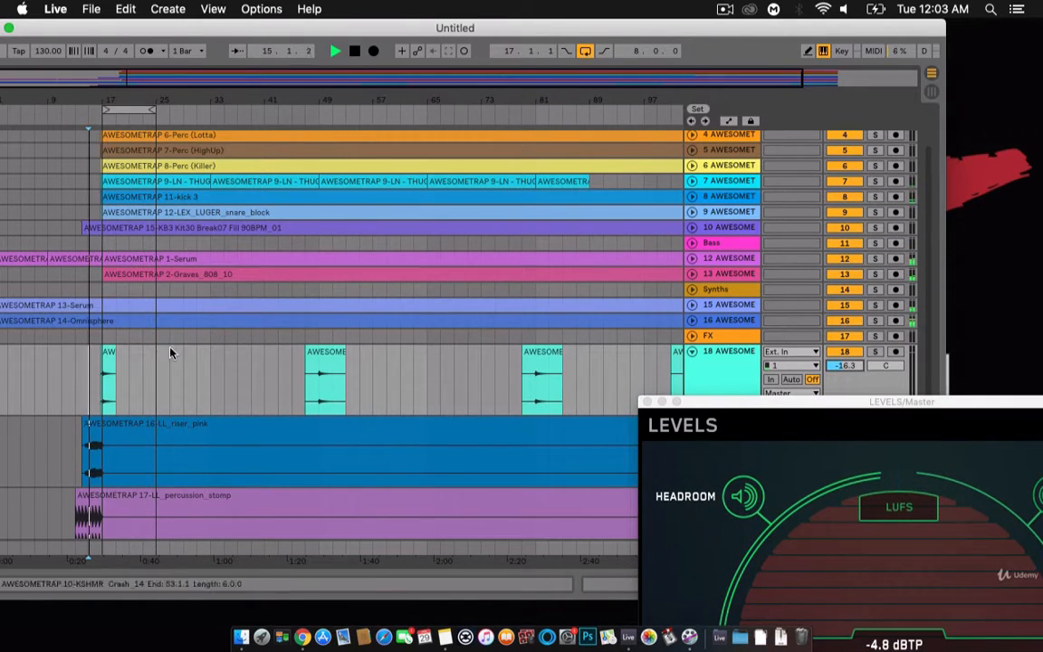
- Replay the crash from bar 17 and raise track 18's volume to -15.3 dB, moving the LEVELS window clear of the track controls
click(105, 377)
key(space)
key(space)
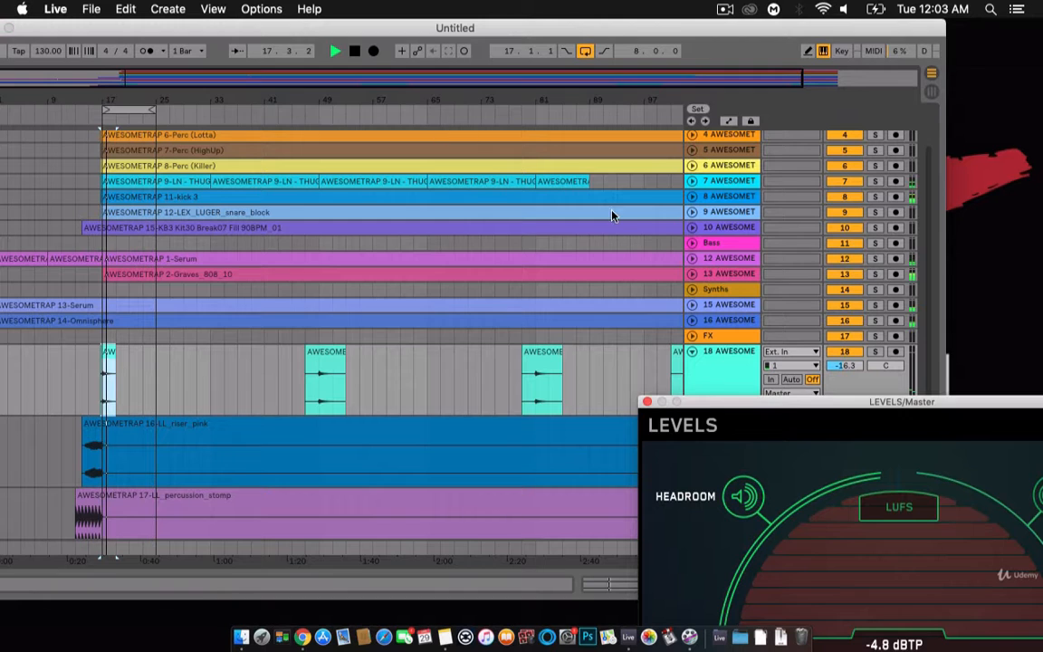
drag(794, 400, 707, 479)
key(space)
drag(858, 367, 858, 363)
key(space)
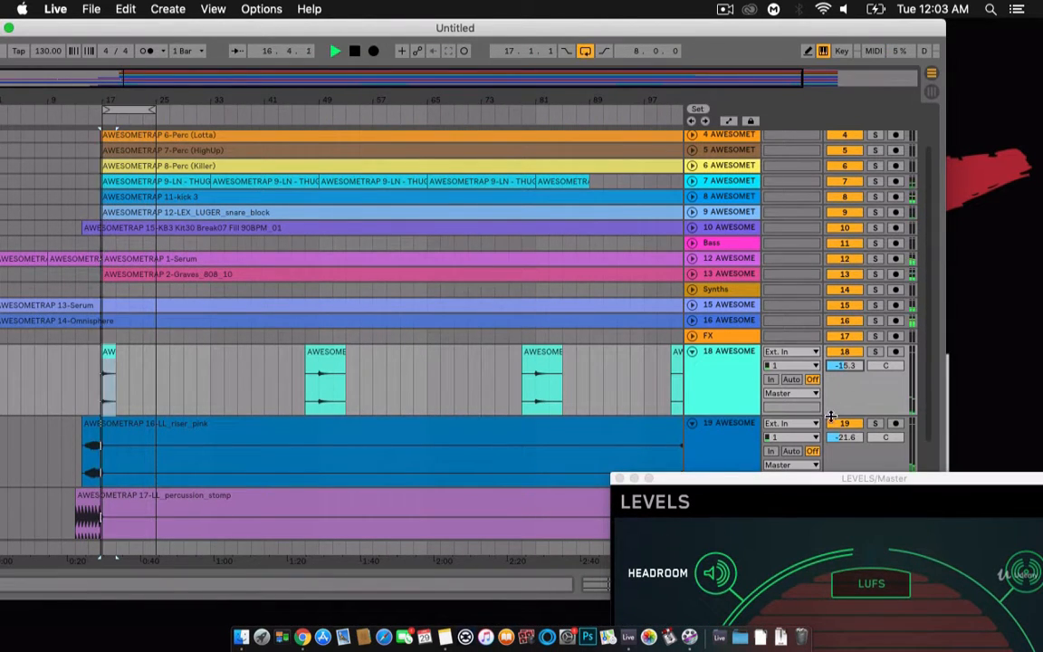
- Close the LEVELS window and turn off the arrangement loop
drag(629, 478, 405, 65)
click(399, 65)
right_click(136, 118)
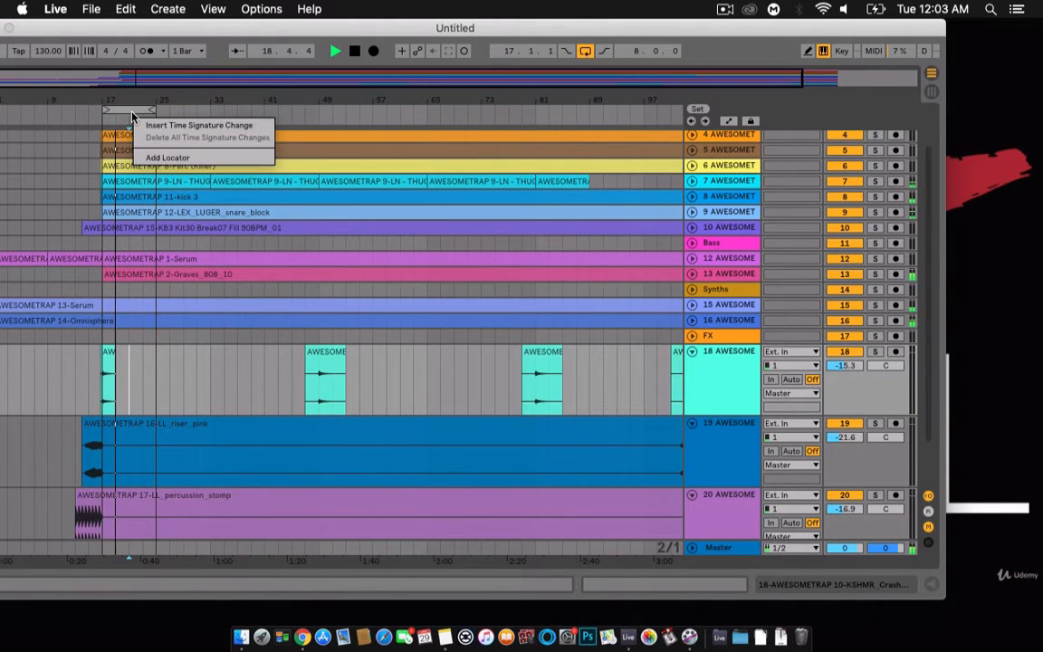
right_click(136, 111)
click(144, 115)
- Play the whole mix from around bar 27 with the wider arrangement in view
key(minus)
key(space)
drag(147, 213, 148, 233)
click(147, 241)
key(super+z)
key(space)
scroll(286, 208, up, 4)
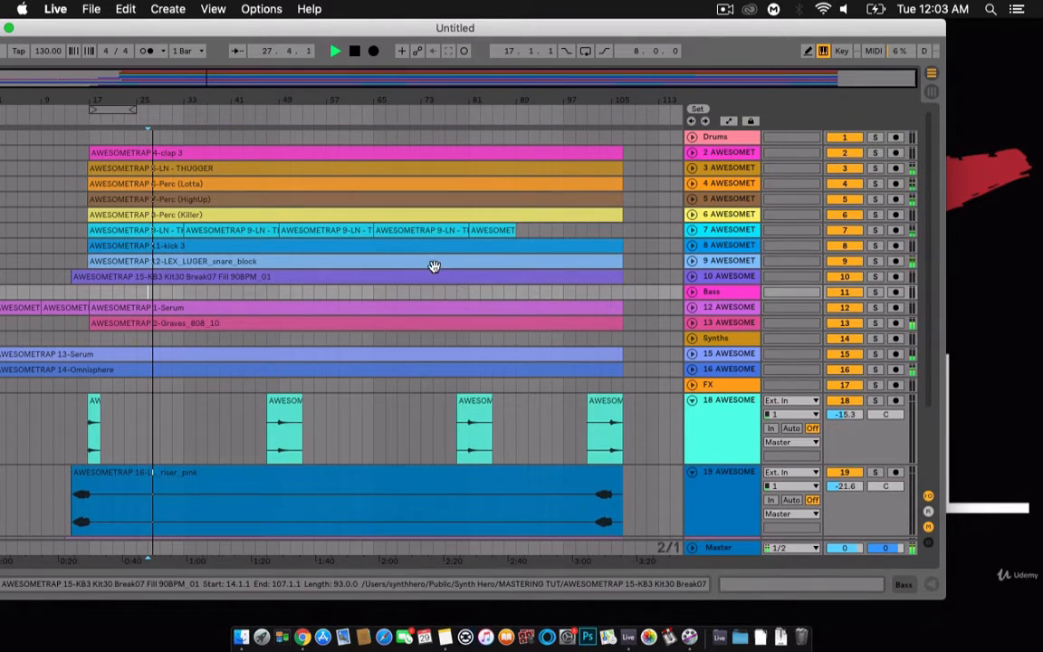
- Select FX tracks 18 to 20 and fold them together
click(728, 498)
click(715, 439)
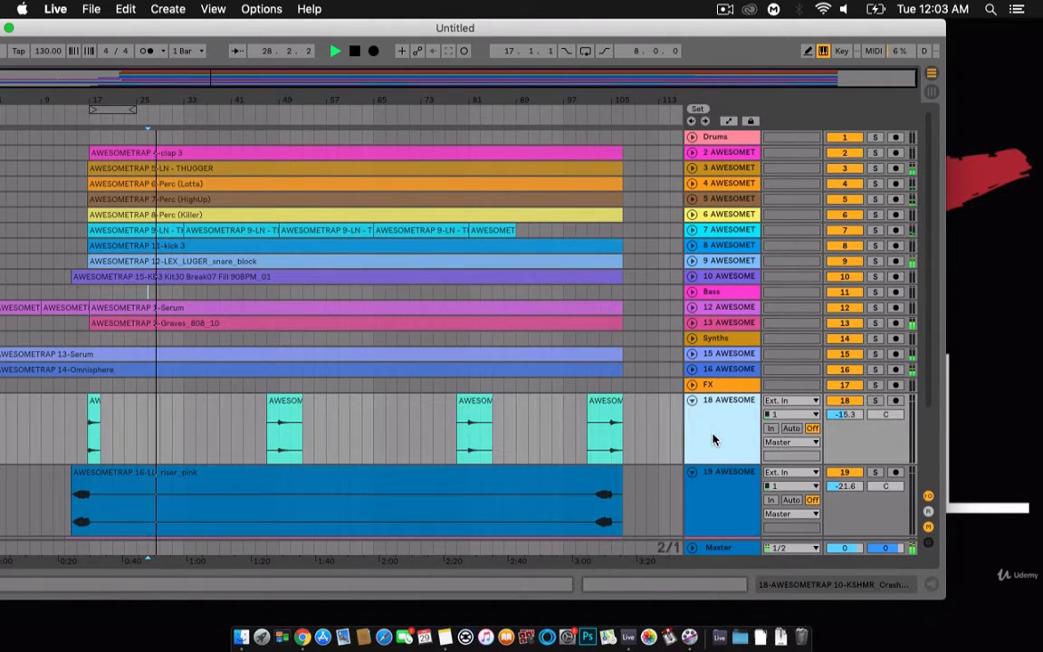
scroll(714, 432, down, 3)
shift+click(712, 452)
key(u)
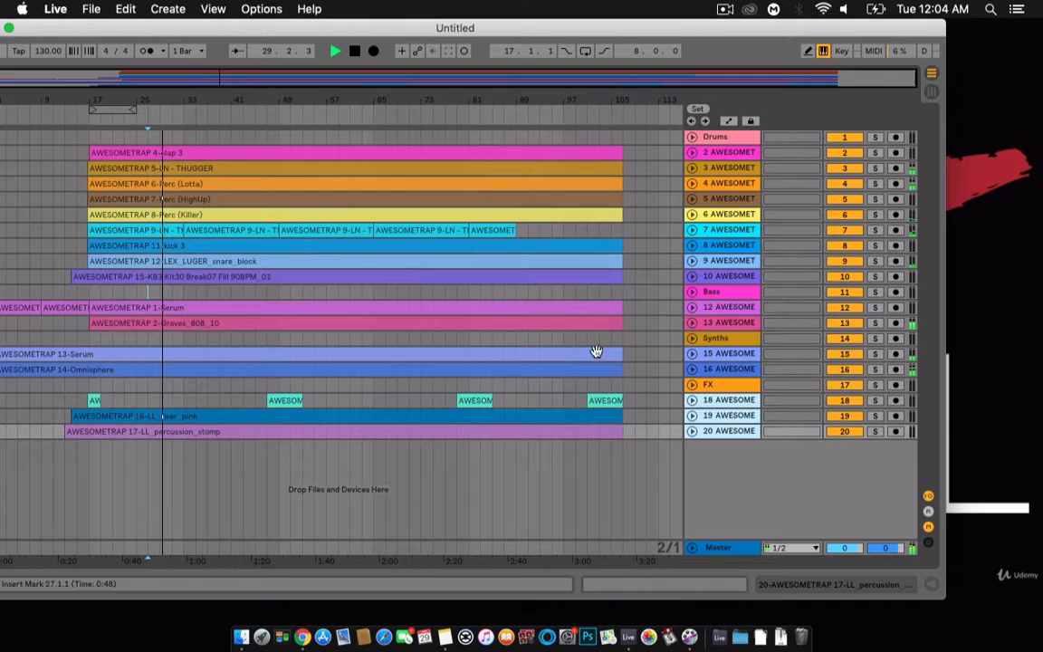
- Unfold track 10 (KB3 Kit30 Break07 Fill), set its volume to -18.3 dB while playing from bar 89, and fold it again
click(409, 338)
click(495, 338)
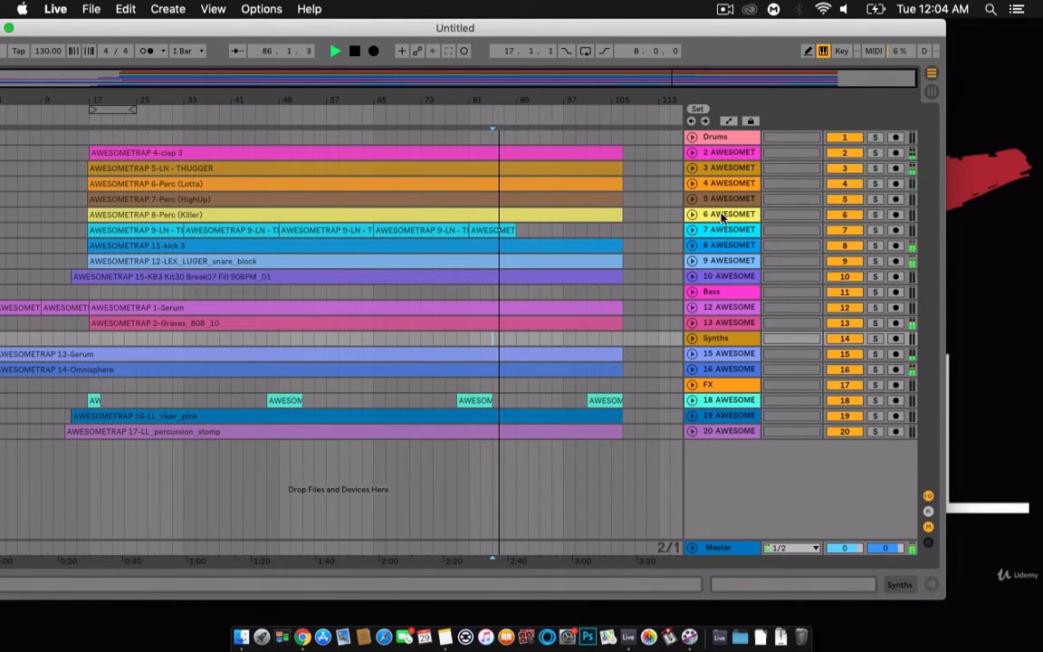
click(692, 275)
click(512, 314)
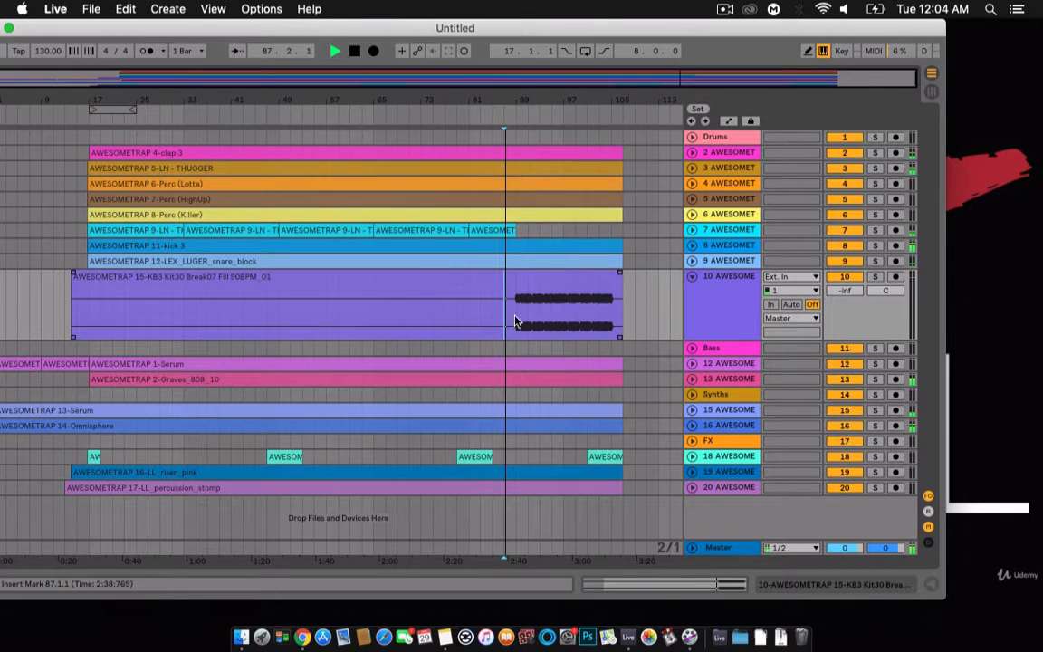
key(space)
click(517, 311)
key(space)
drag(844, 291, 844, 238)
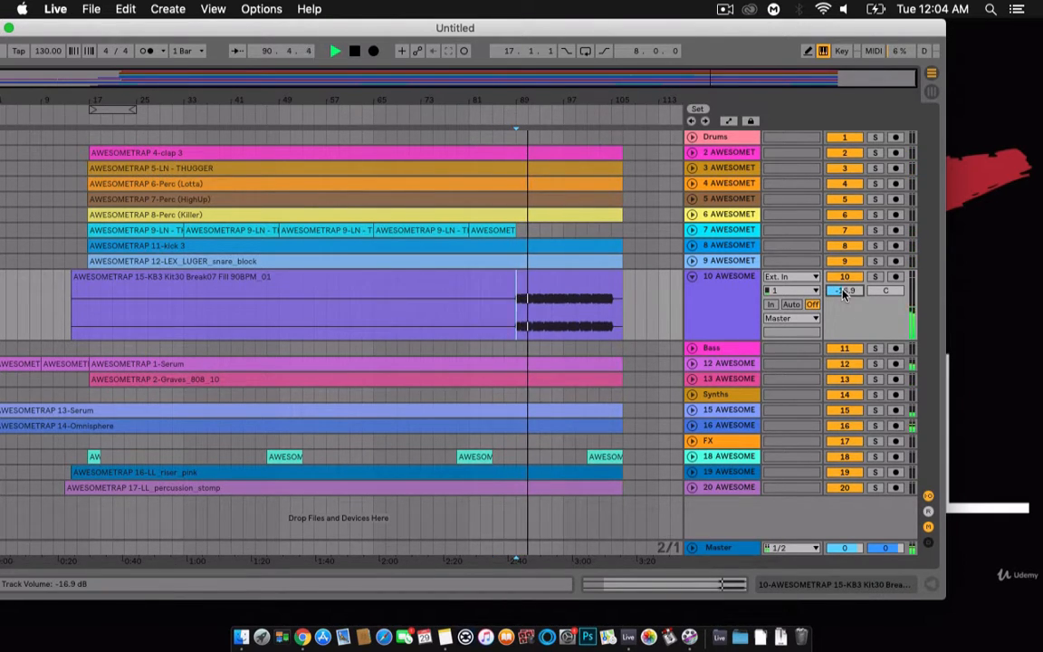
drag(845, 292, 849, 297)
click(693, 277)
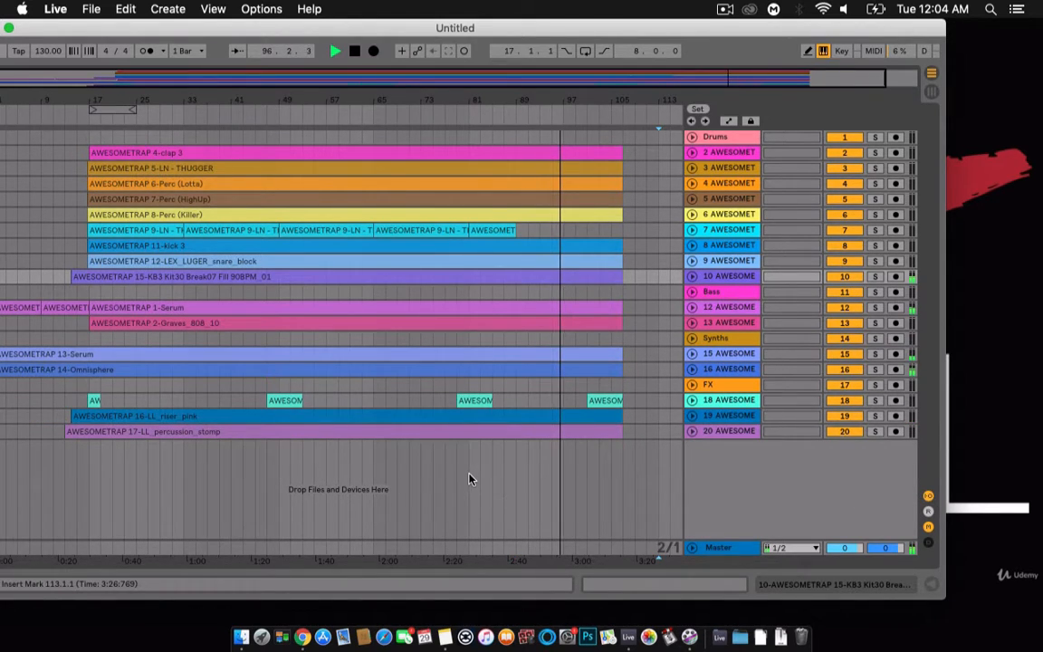
- Review the levels of all tracks in the Session View mixer, return to the Arrangement View and stop playback
key(Tab)
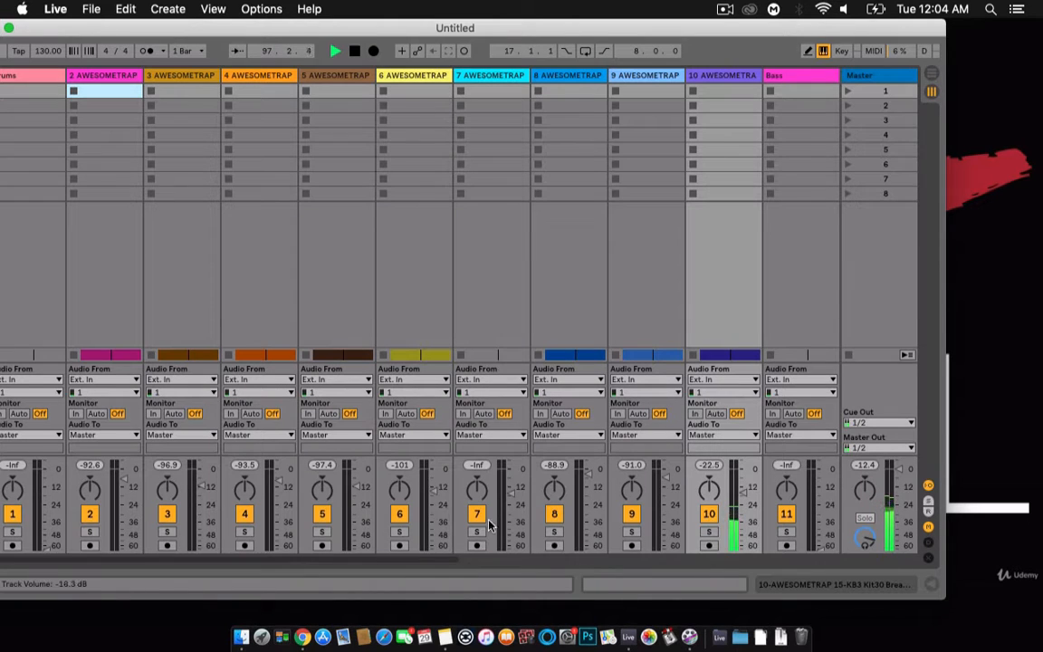
scroll(496, 563, right, 5)
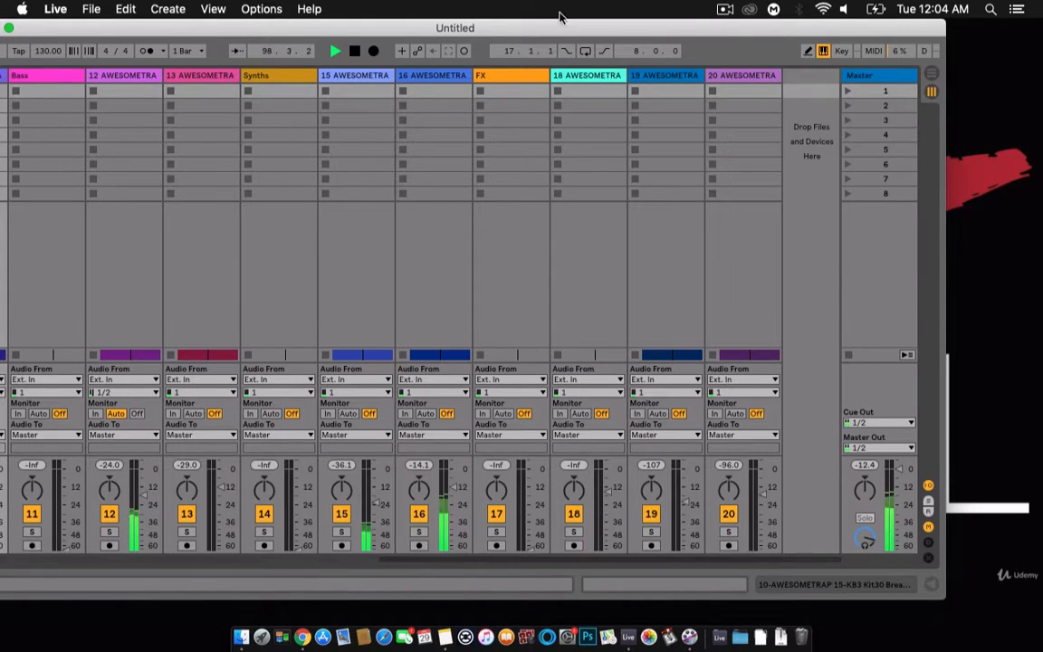
click(540, 78)
key(Tab)
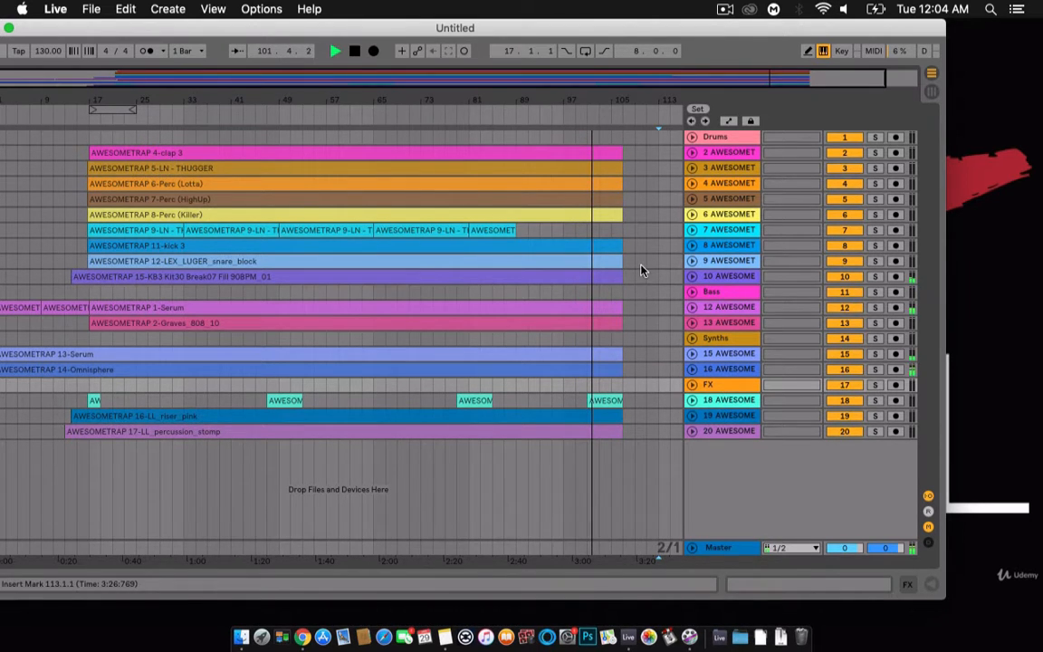
key(space)
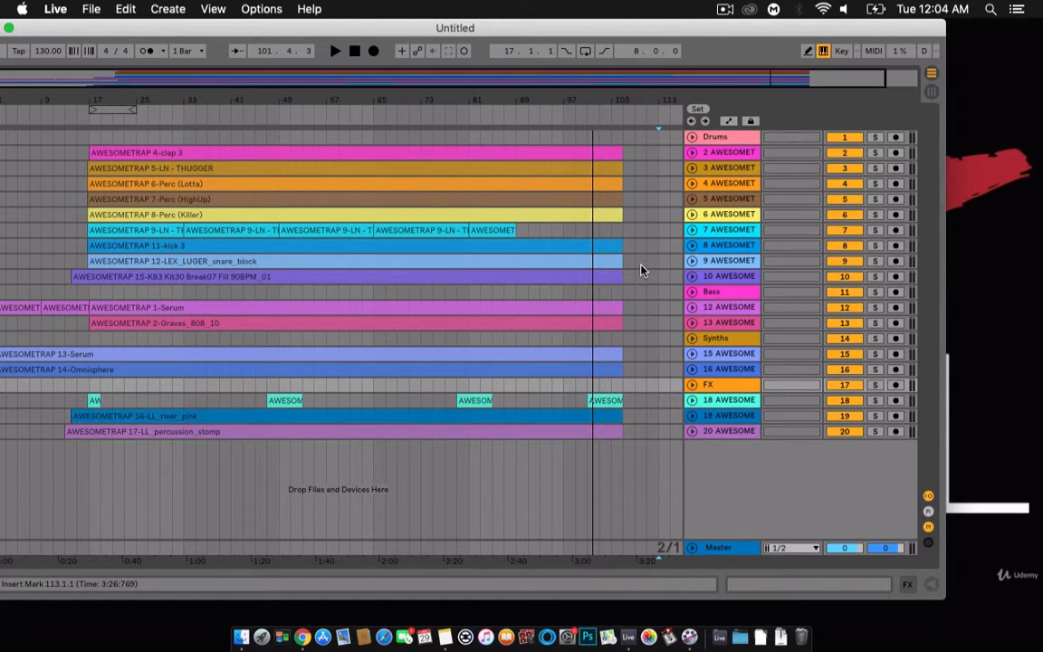
click(721, 9)
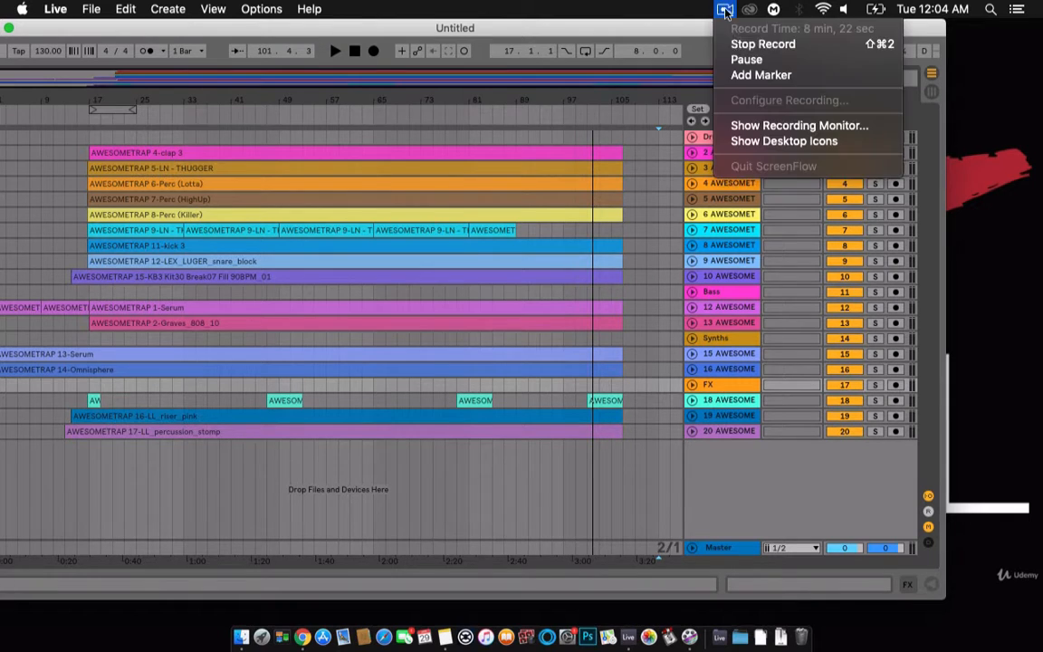